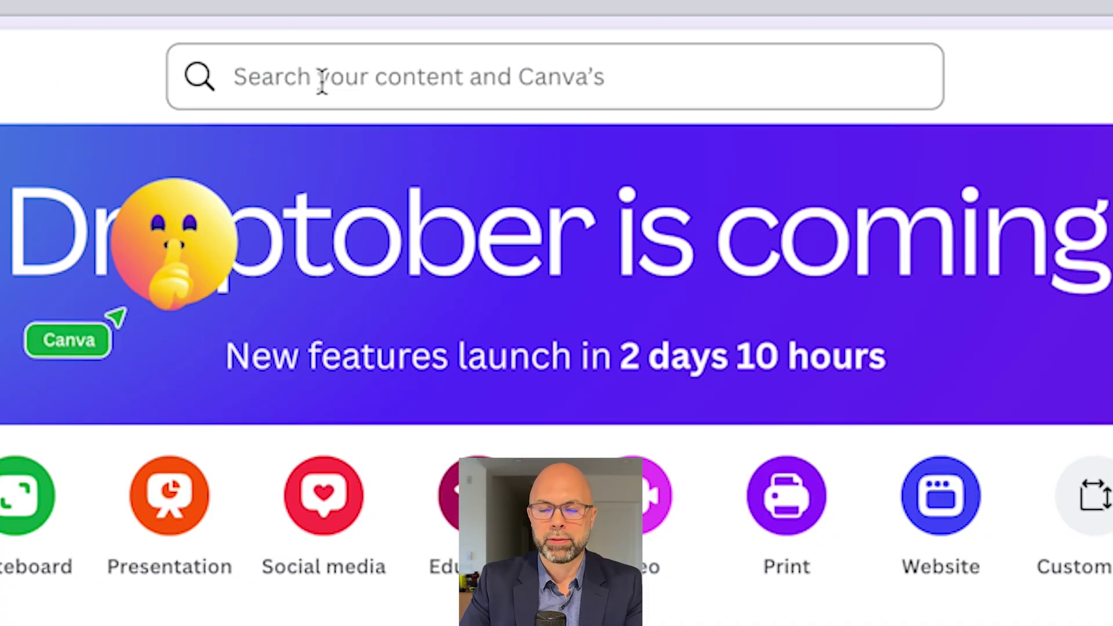
Search Canva Templates for 'youtube thumbnail' and create a blank YouTube Thumbnail design.
click(565, 77)
text(youtu)
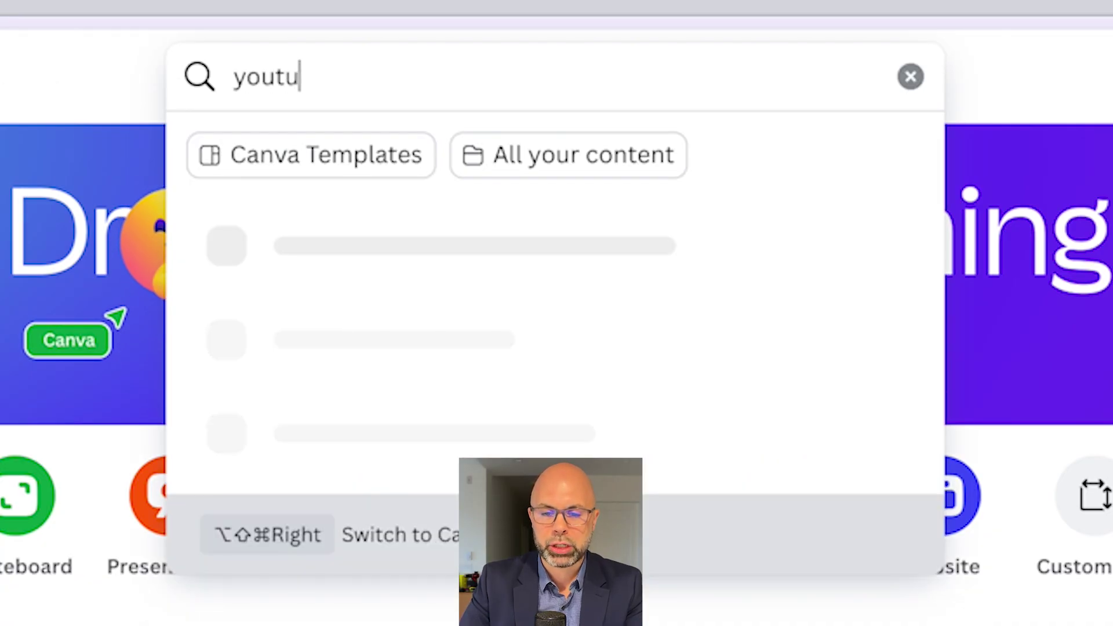
text(be thumbnail)
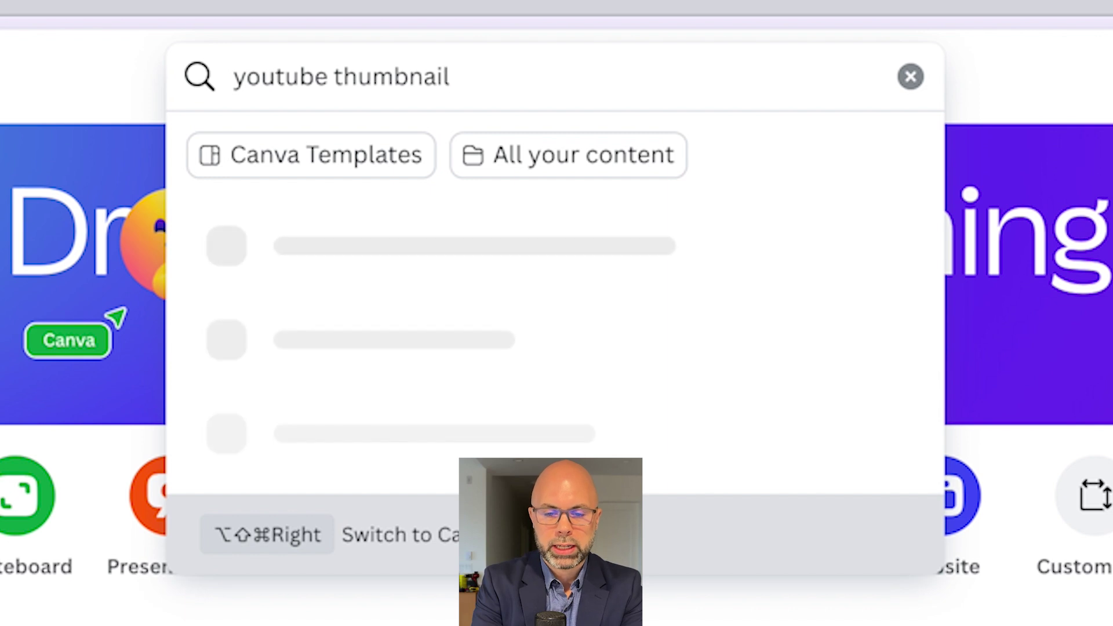
key(Return)
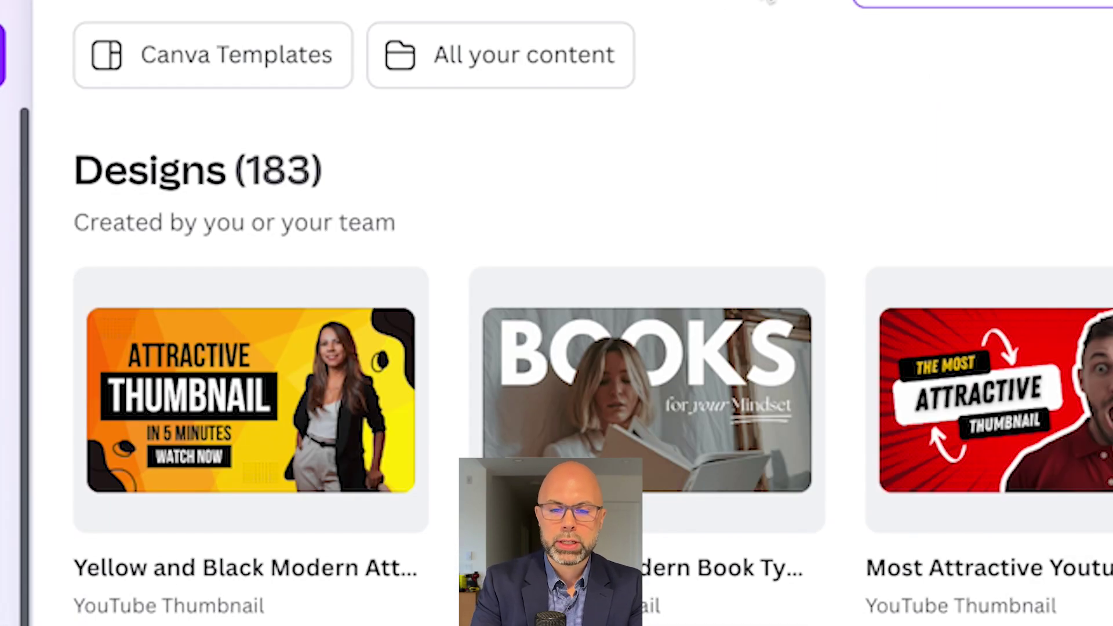
click(183, 60)
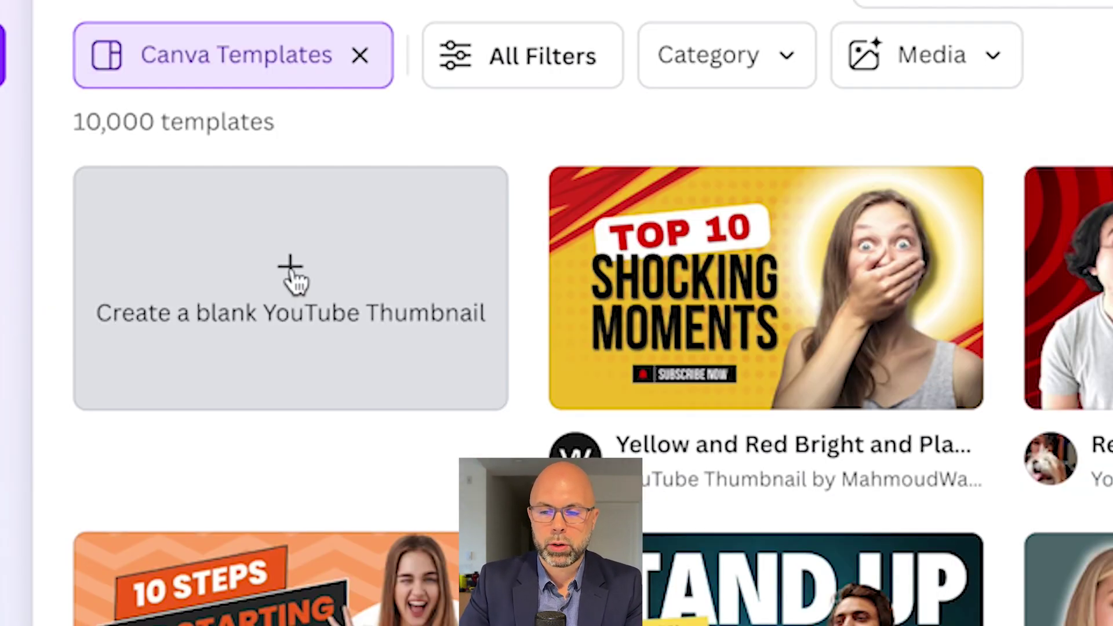
click(292, 279)
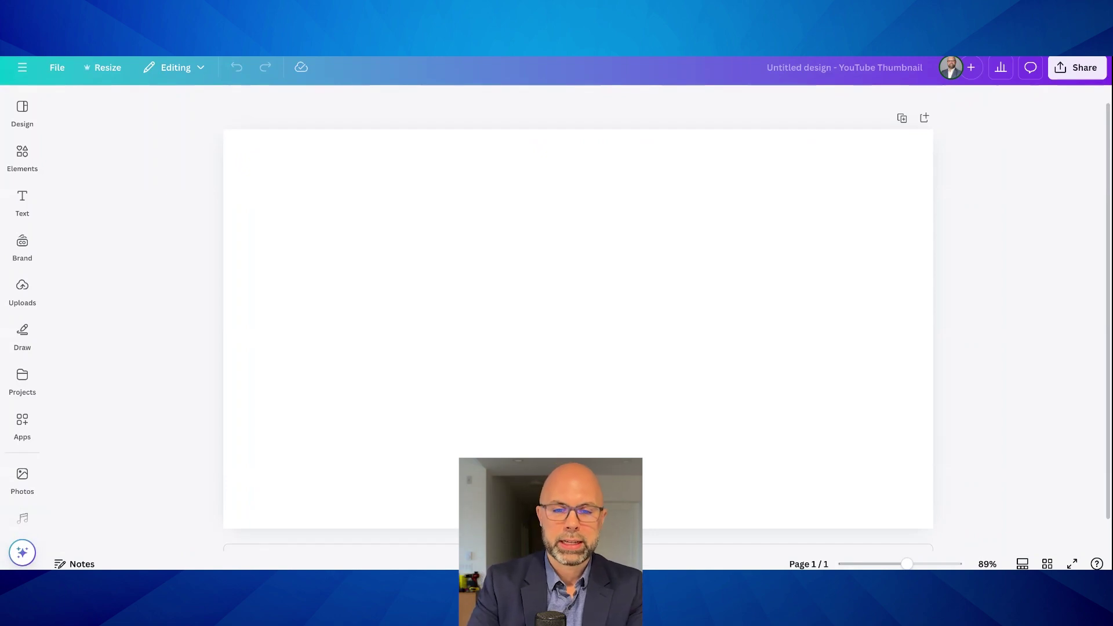
Search Elements for 'platypus' and add the sketched platypus photo to the design.
click(22, 154)
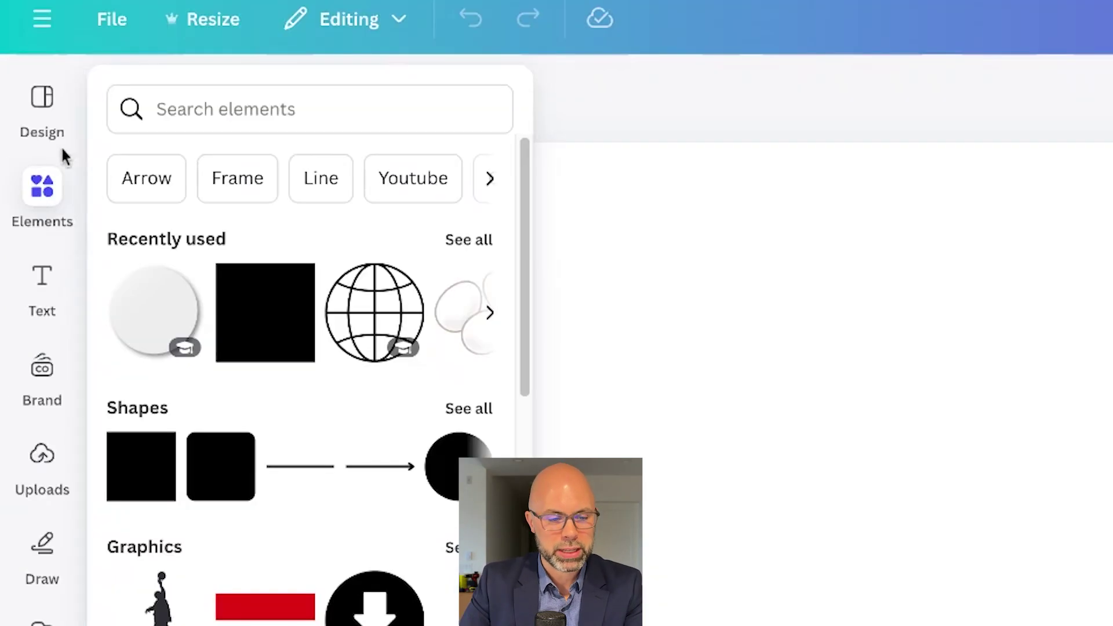
click(51, 140)
click(40, 169)
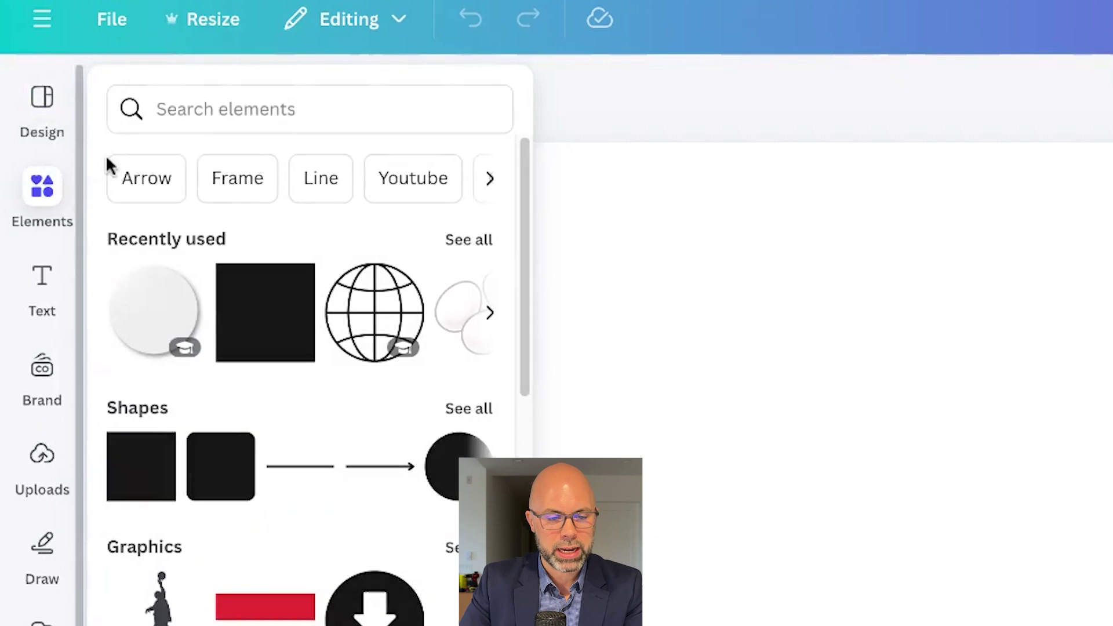
click(247, 108)
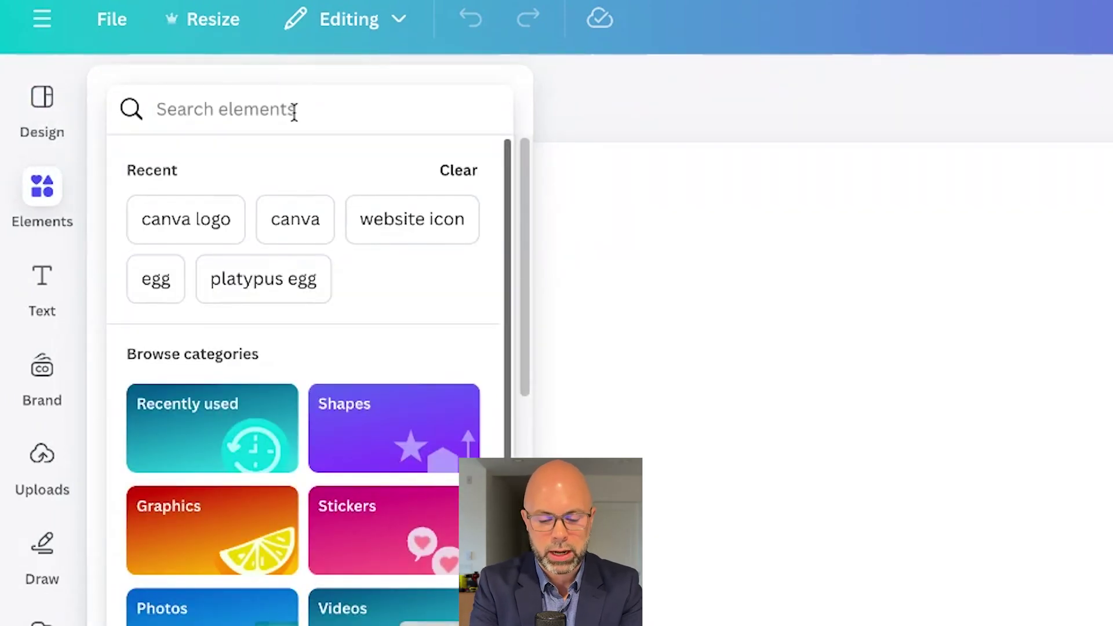
text(platy)
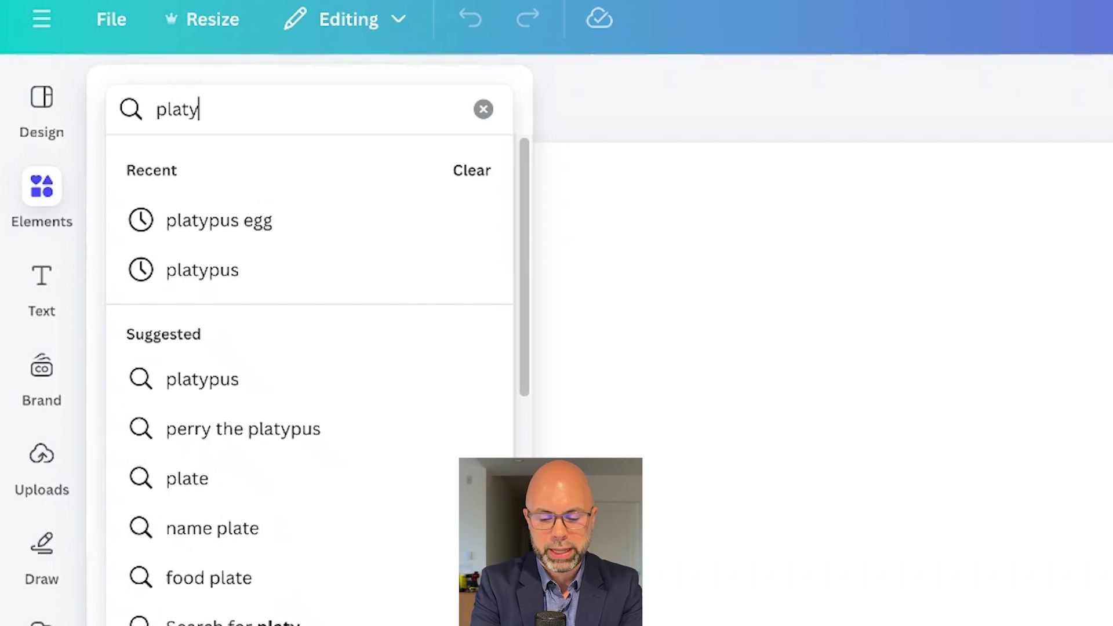
text(pus)
key(Return)
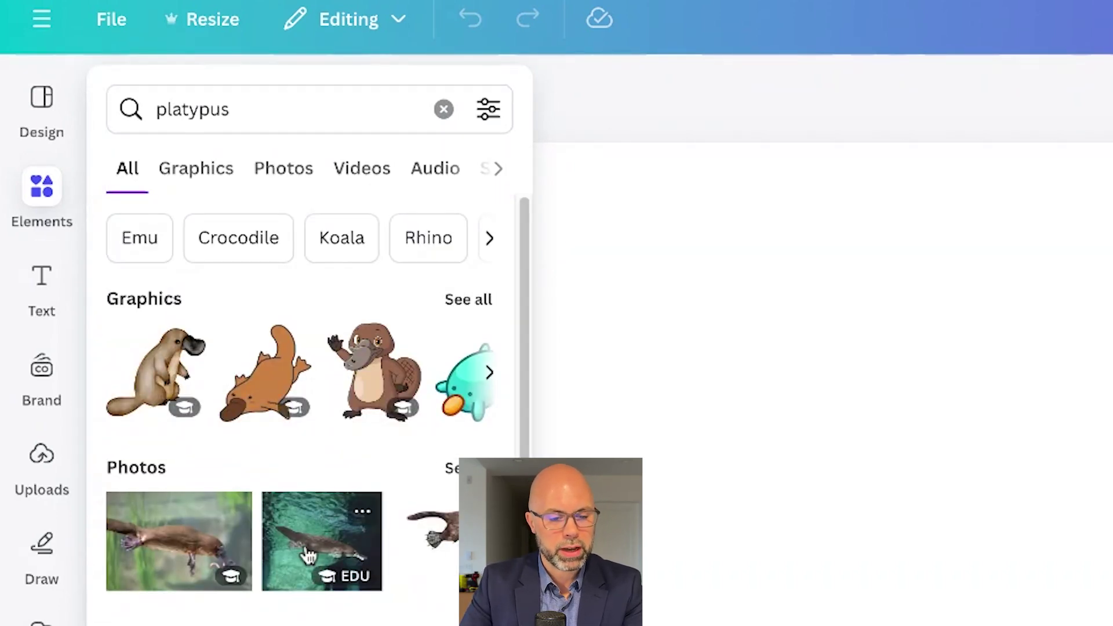
click(477, 299)
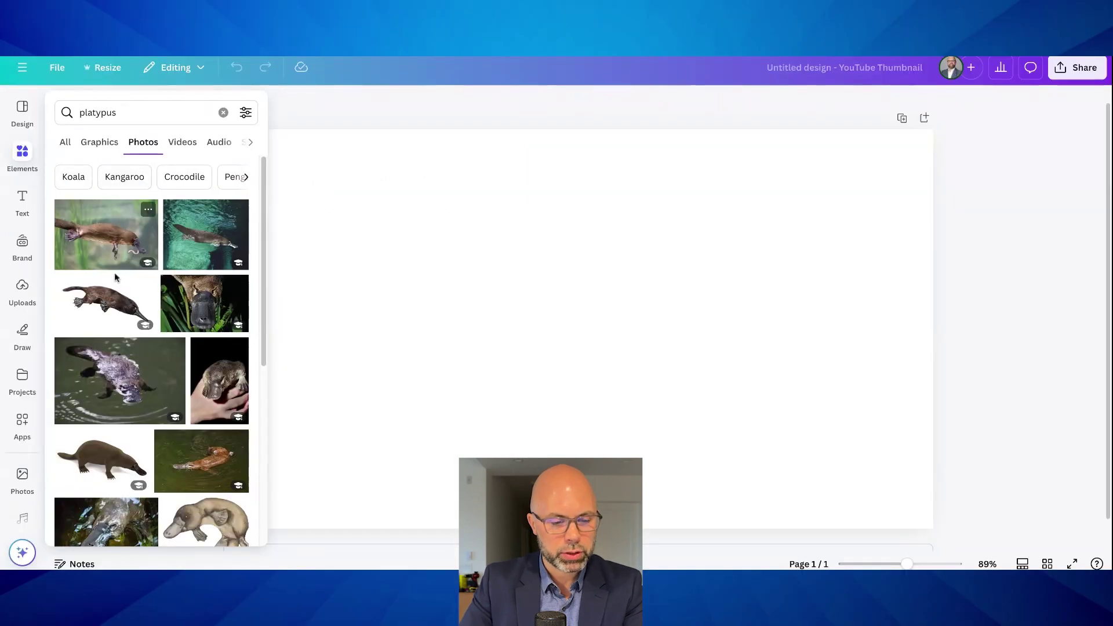
scroll(174, 290, down, 5)
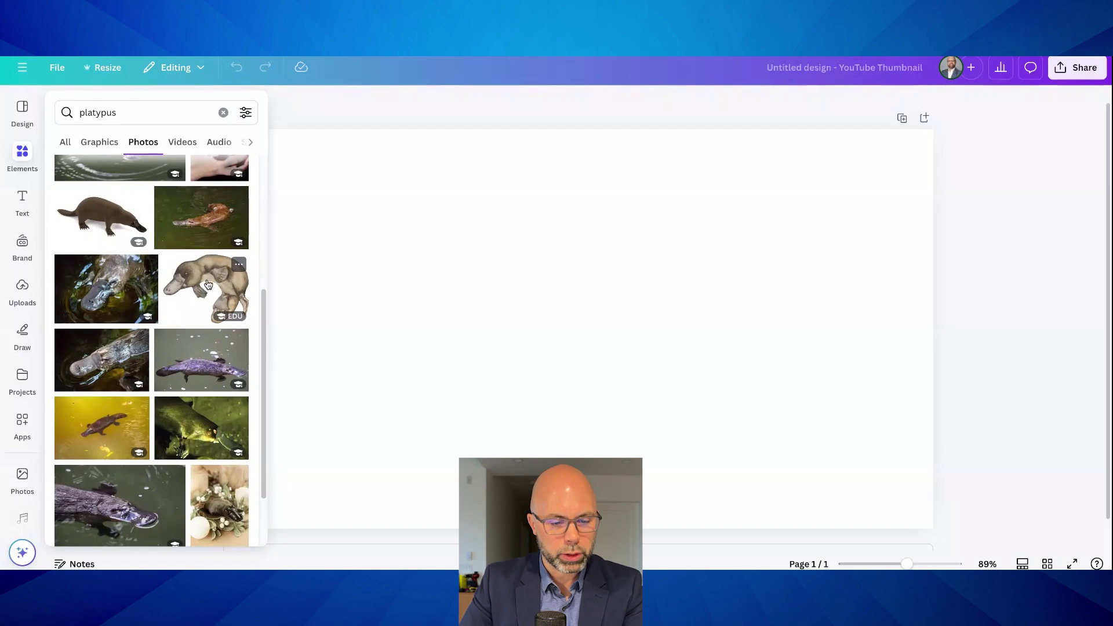
click(207, 286)
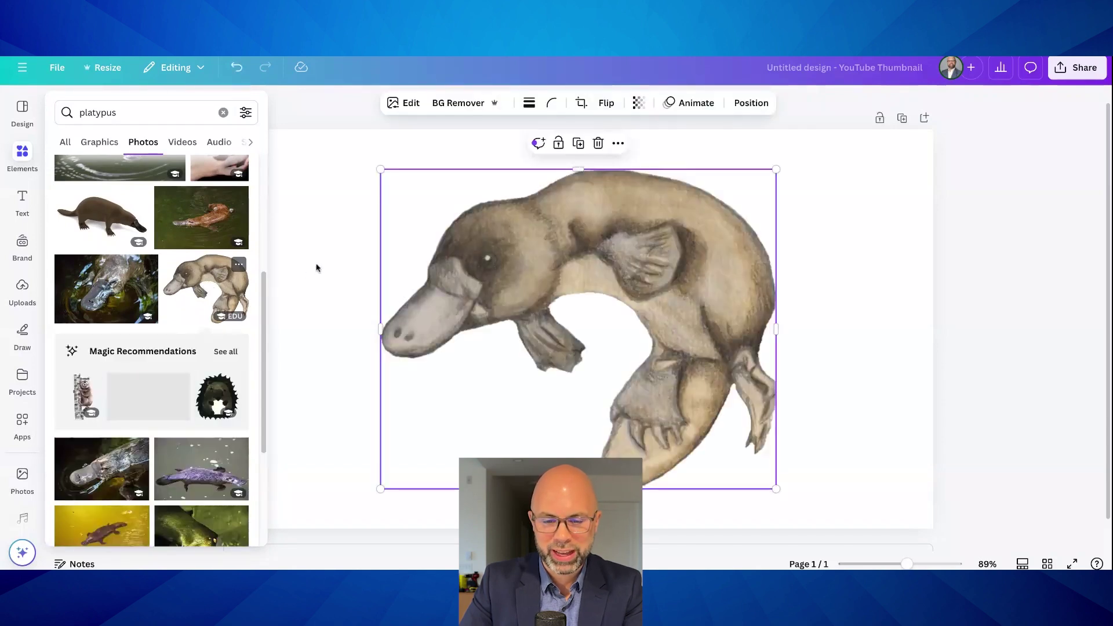
Move the platypus illustration toward the right side of the canvas.
click(269, 307)
click(24, 153)
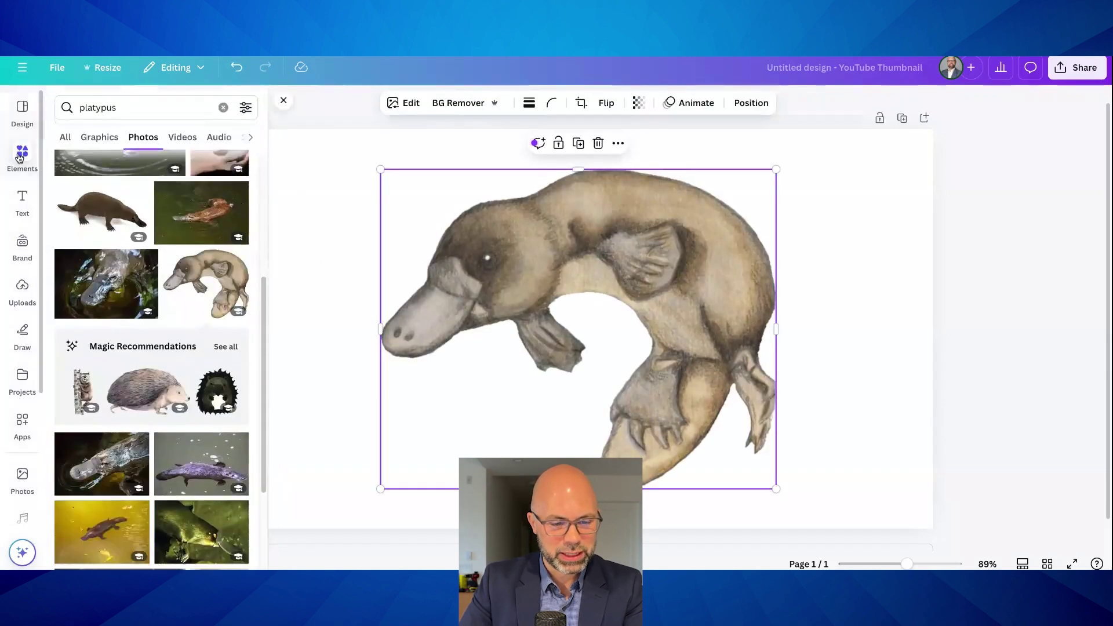
scroll(168, 319, down, 2)
scroll(168, 320, up, 1)
drag(702, 269, 787, 251)
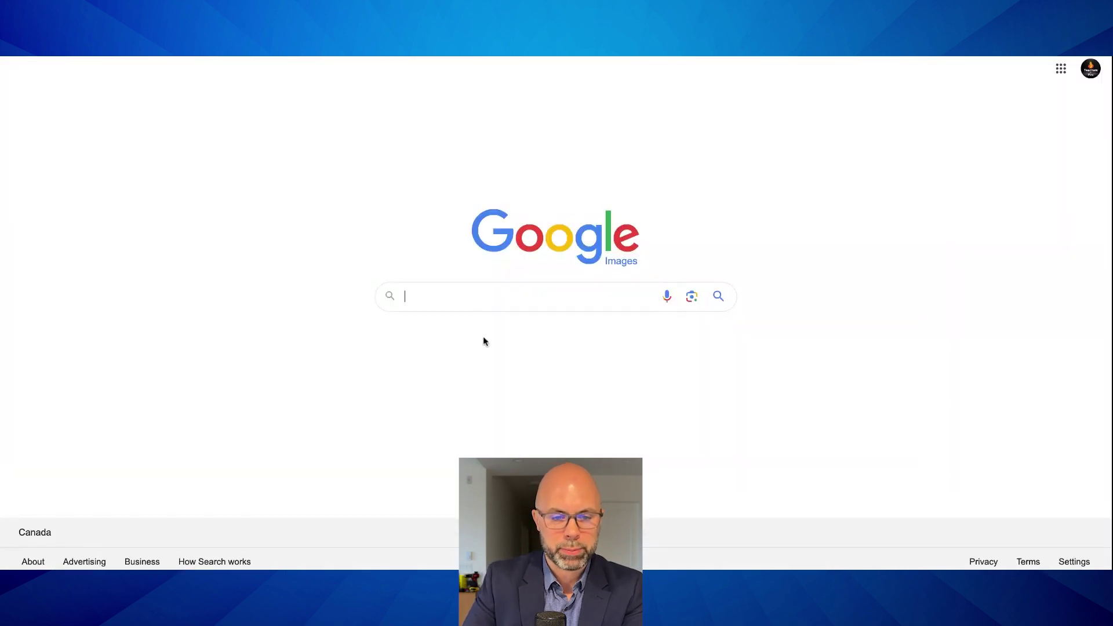
Search Google for 'amazing platypus facts' and open Treehugger's '9 Quirky Facts About the Platypus' article.
text(amazing platypus facts)
key(Return)
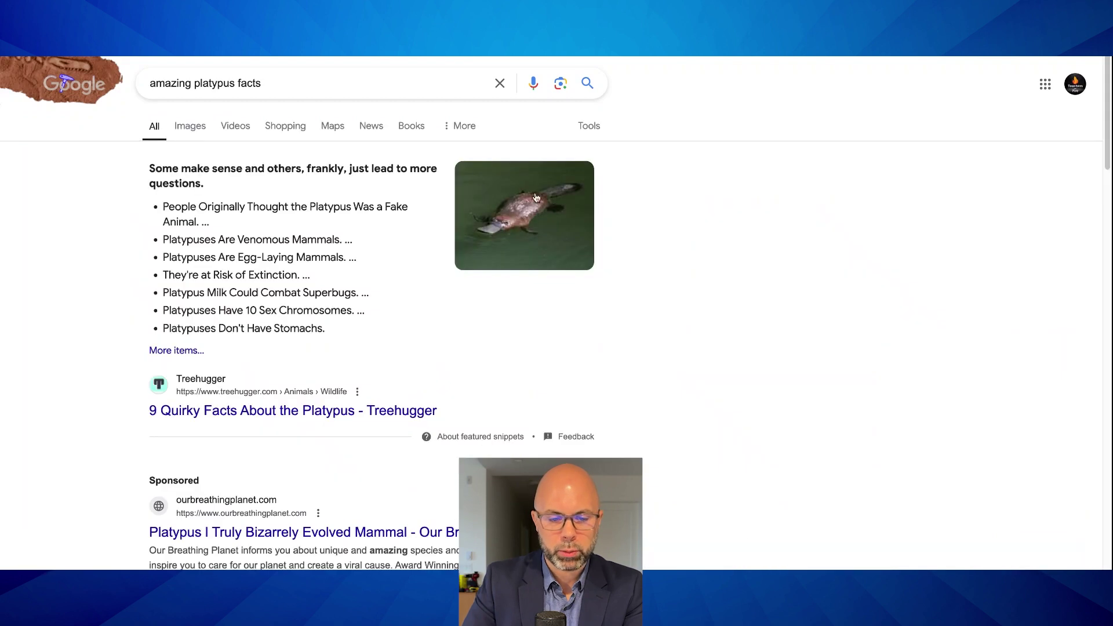
click(264, 413)
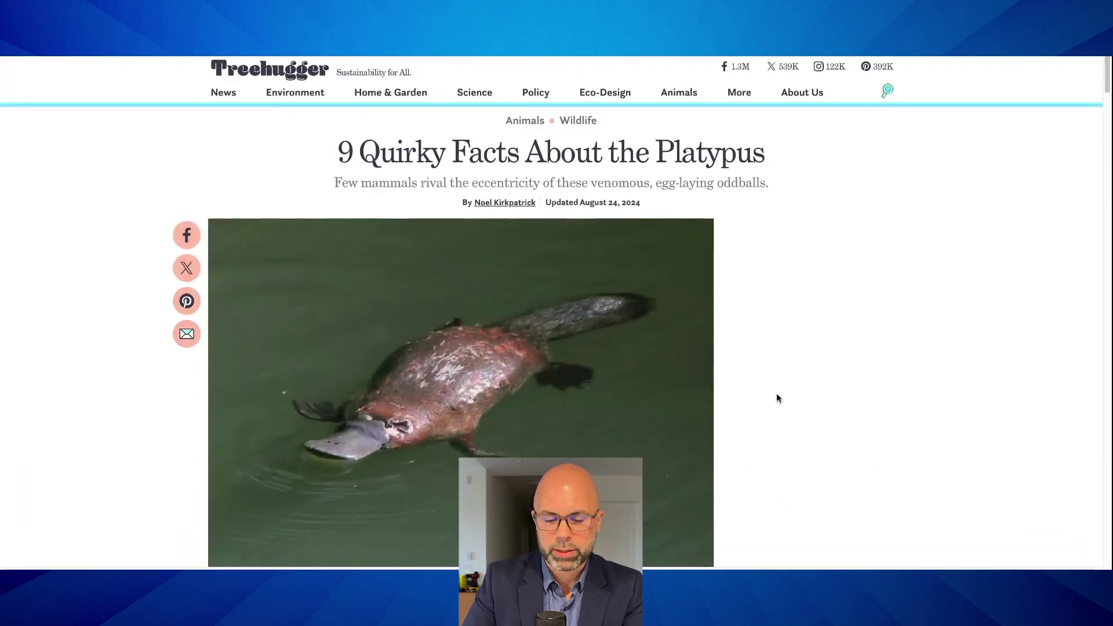
scroll(790, 418, down, 7)
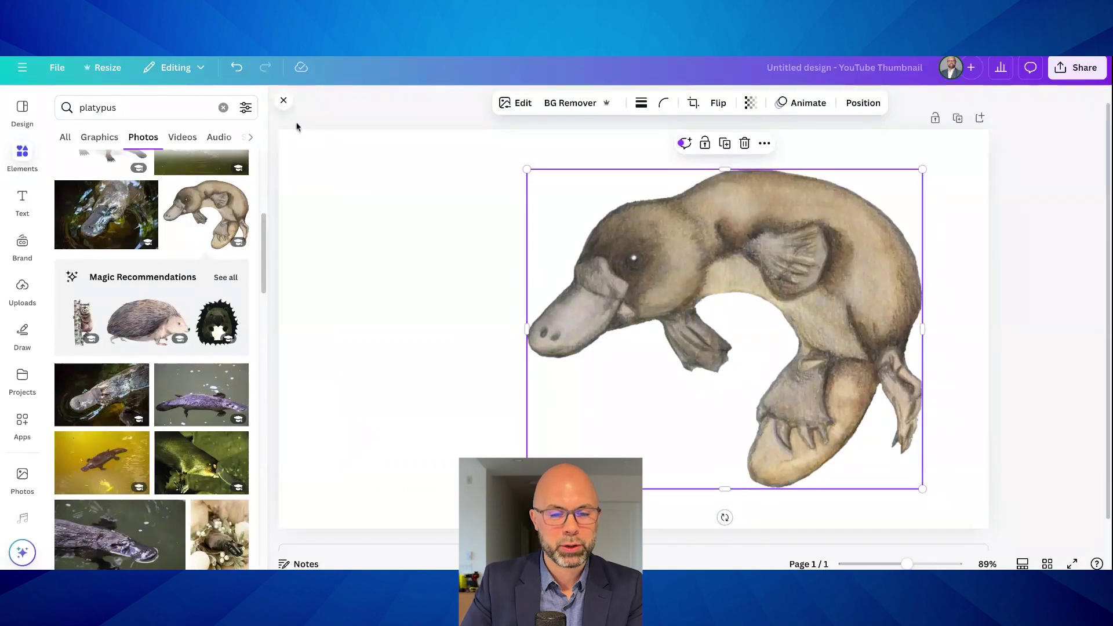
Shift the platypus illustration to the left on the canvas.
click(281, 102)
drag(651, 255, 588, 258)
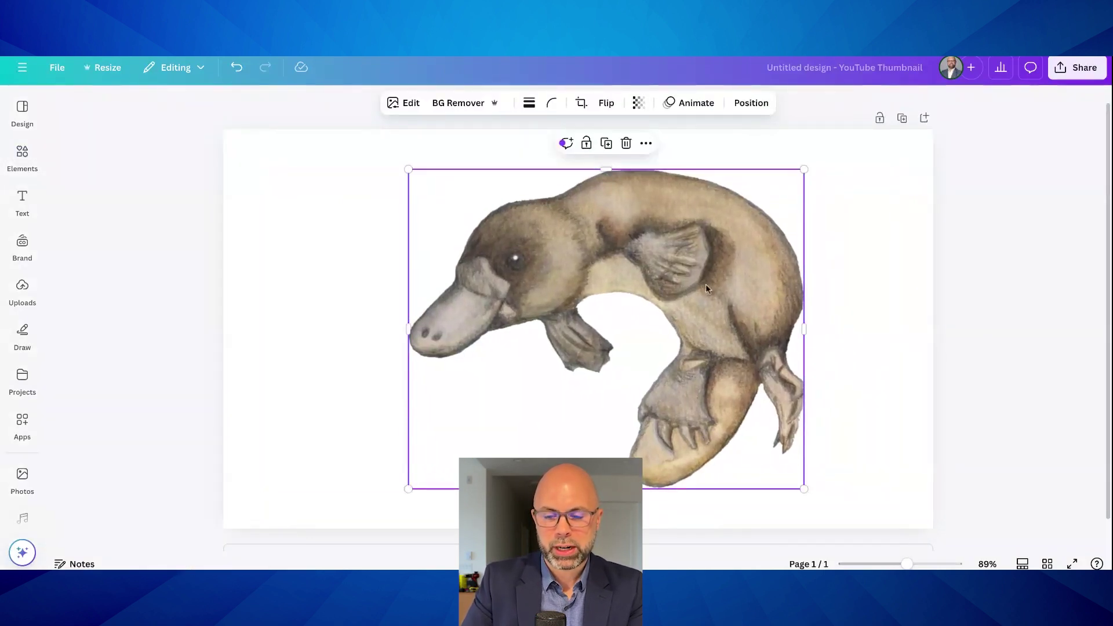
click(966, 298)
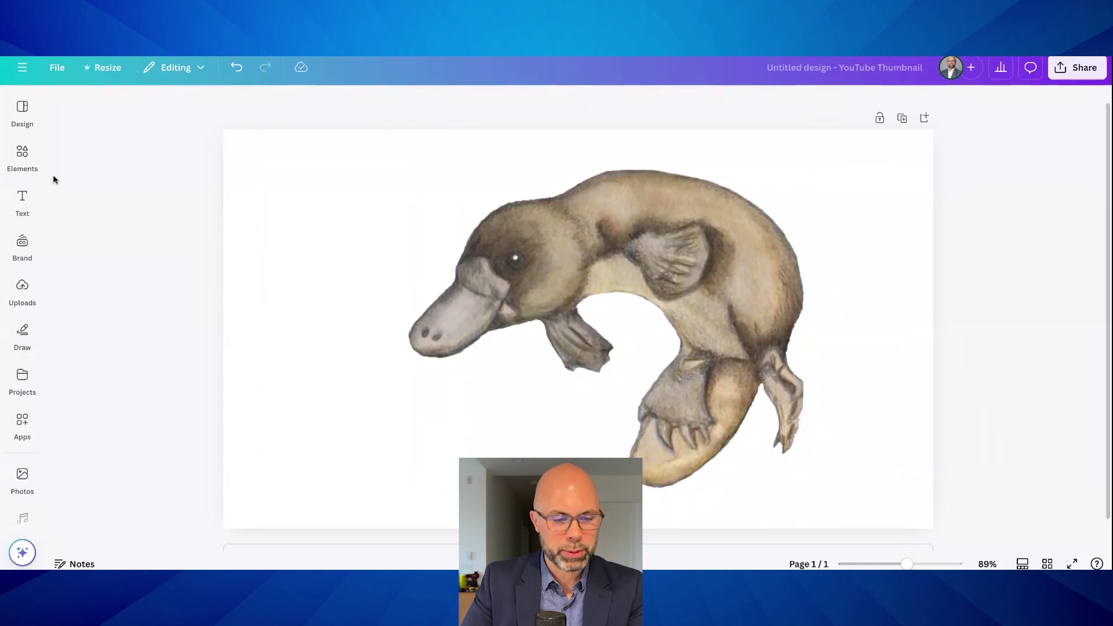
Add the pink eggs photo from an 'eggs' search, shrunk at the platypus's lower right.
click(24, 163)
click(152, 110)
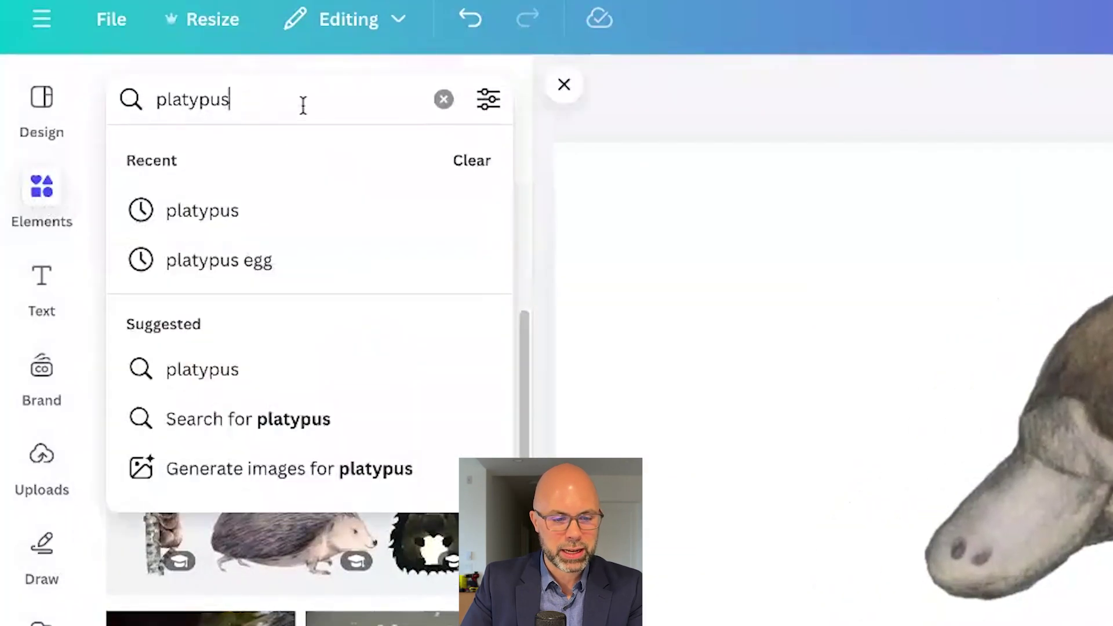
double_click(303, 105)
text(e)
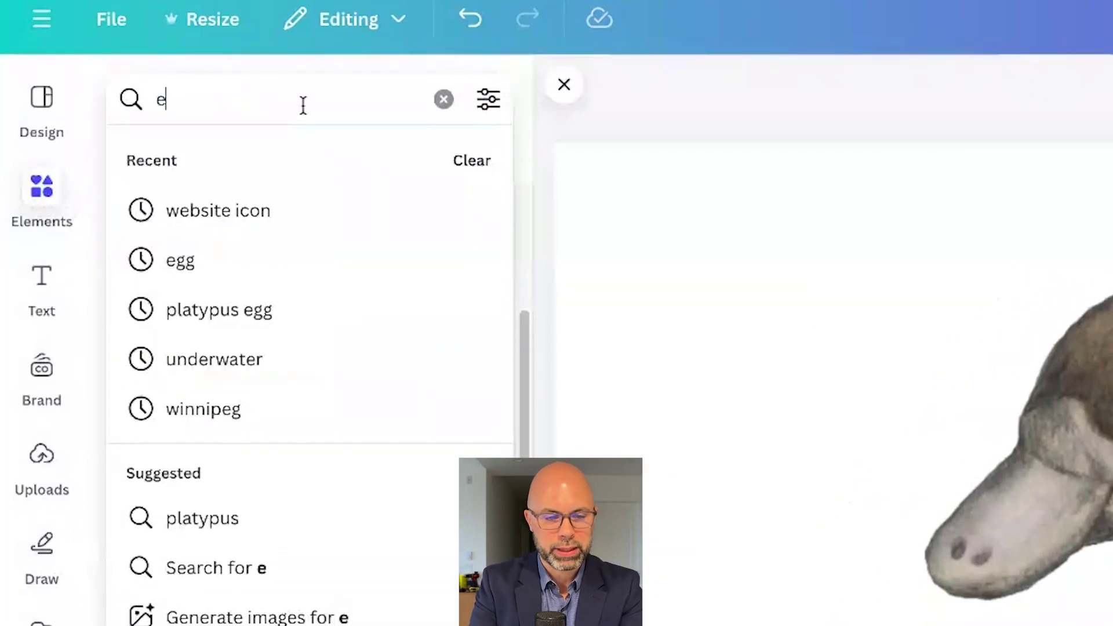
text(ggs)
key(Return)
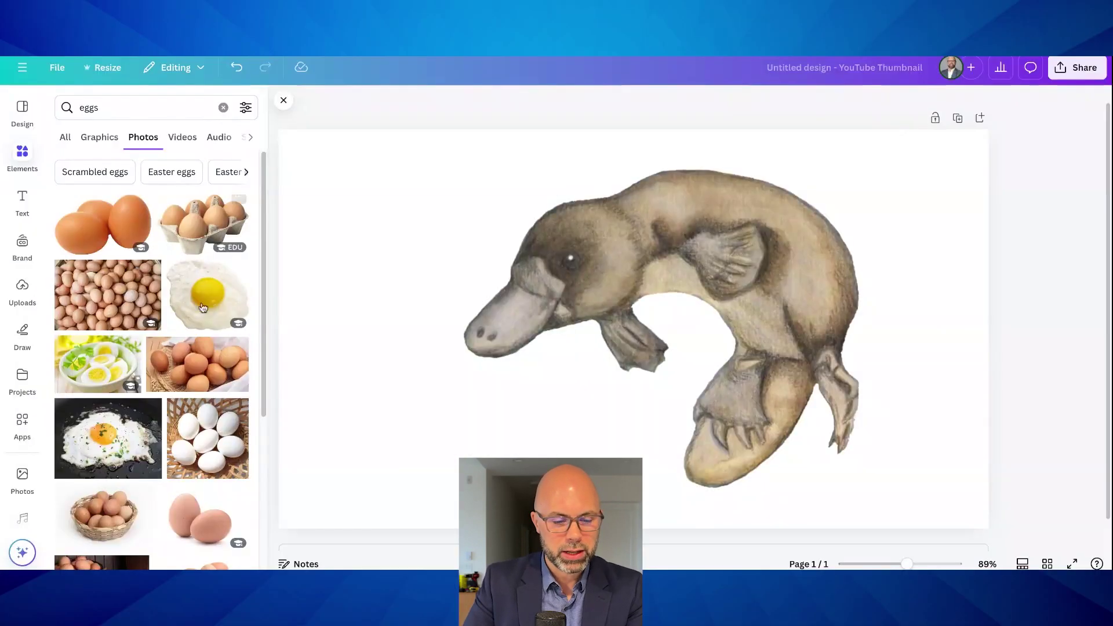
scroll(403, 612, down, 3)
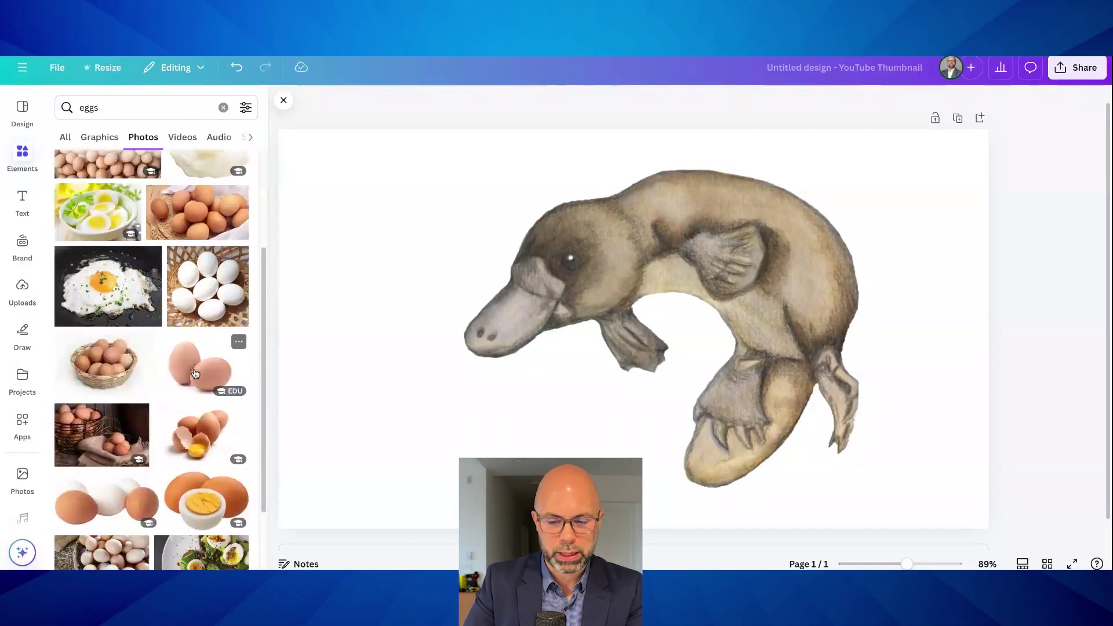
click(195, 374)
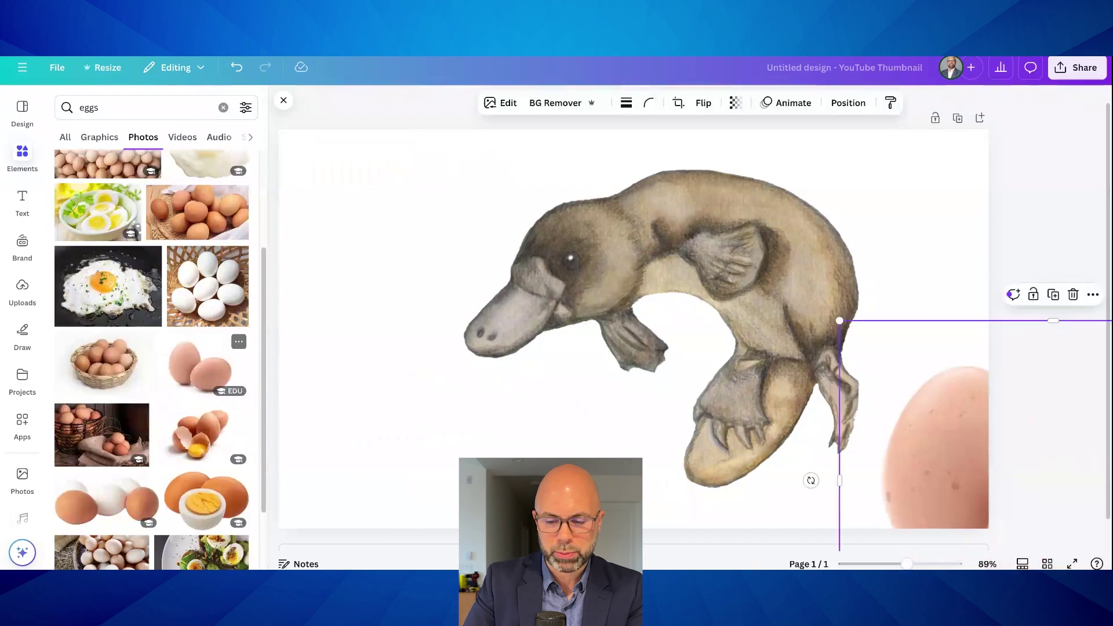
drag(844, 320, 809, 353)
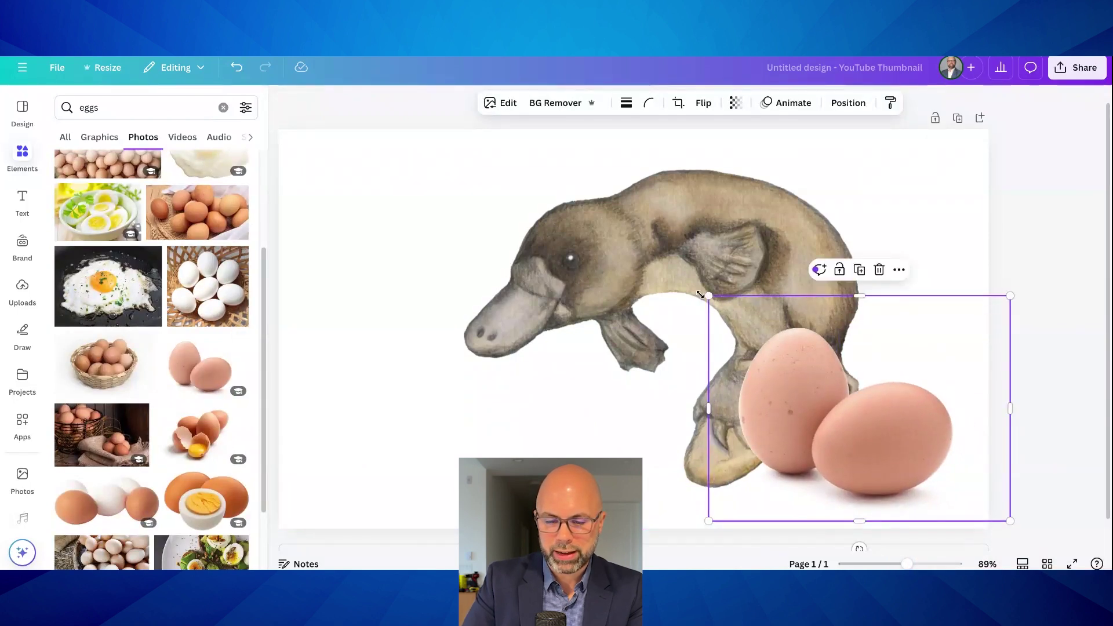
drag(711, 298, 919, 457)
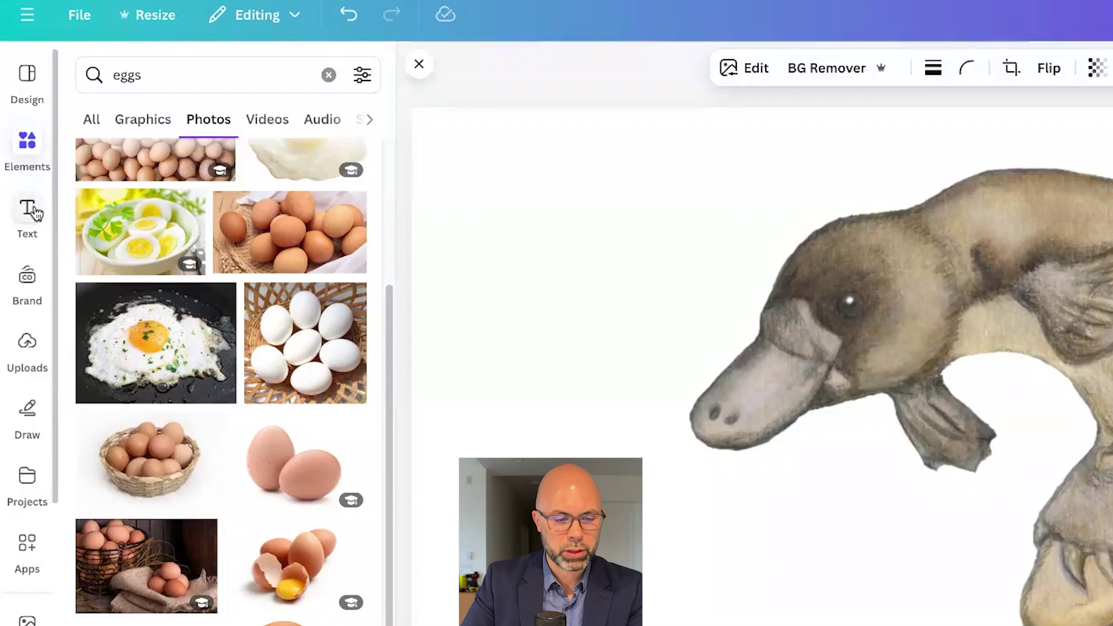
Add body text 'Platypuses are egg-laying mammals', wrapped to three lines at size 13.8, above the eggs.
click(31, 211)
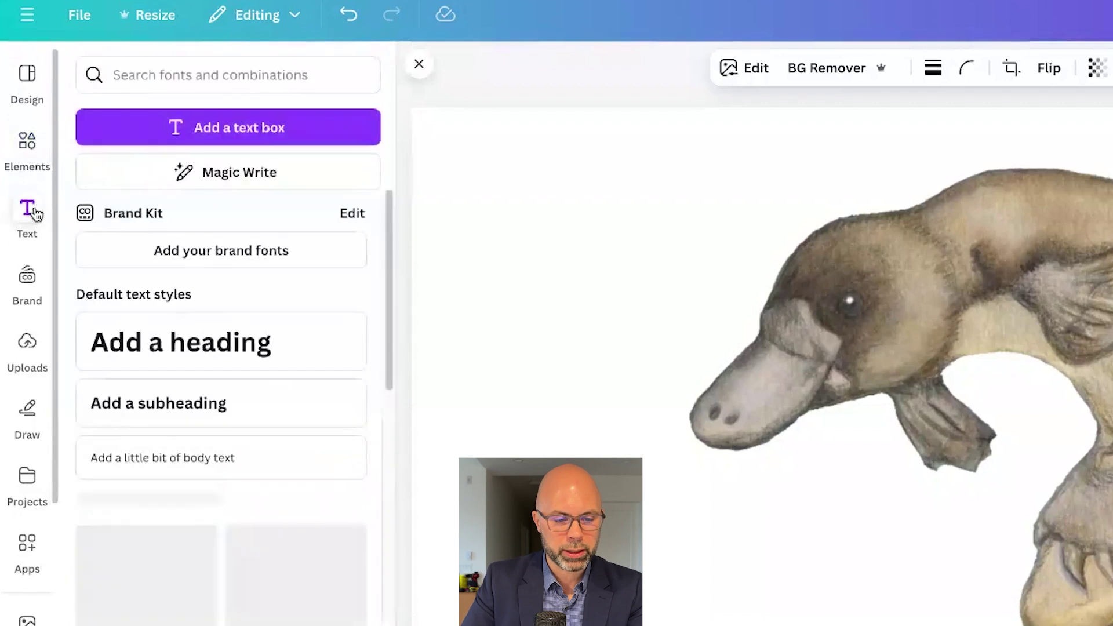
click(189, 462)
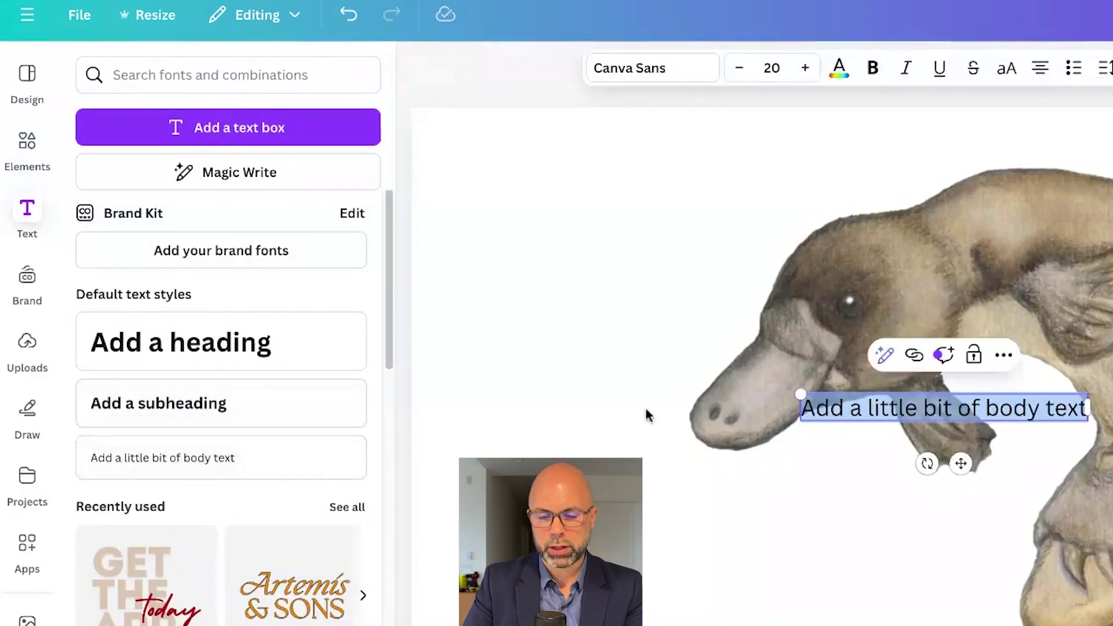
text(Platyp)
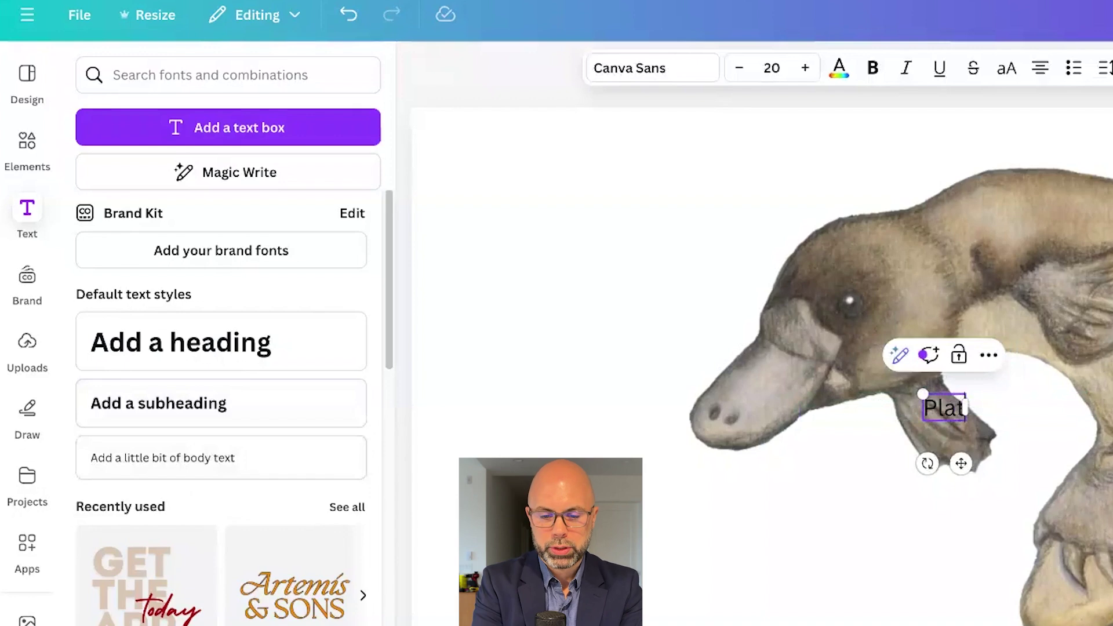
text(uses are e)
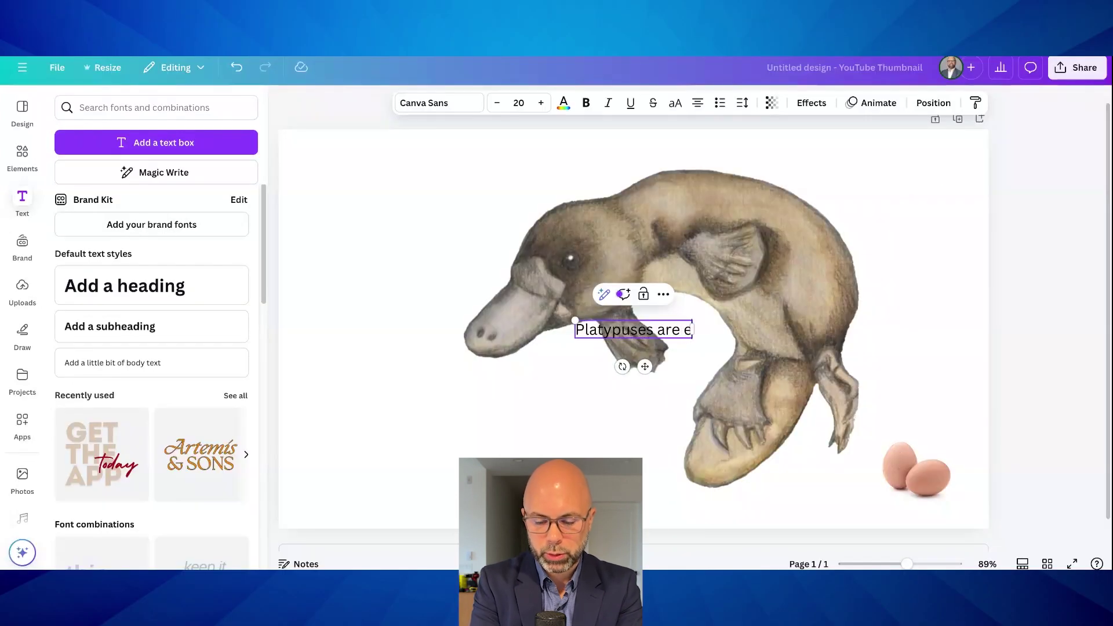
text(gg-laying)
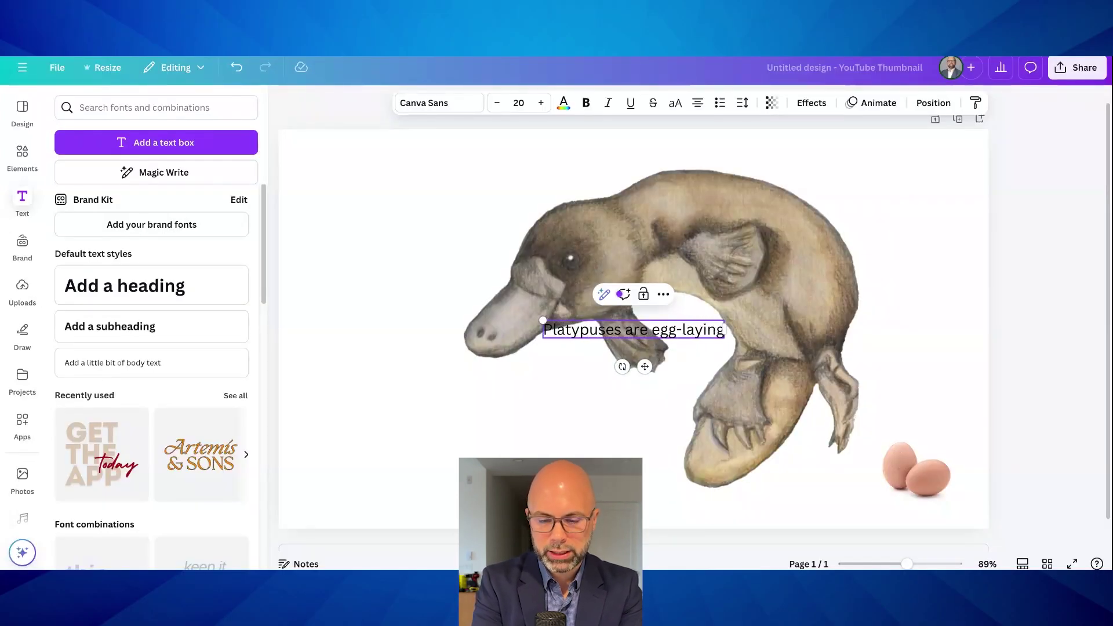
text( mammals)
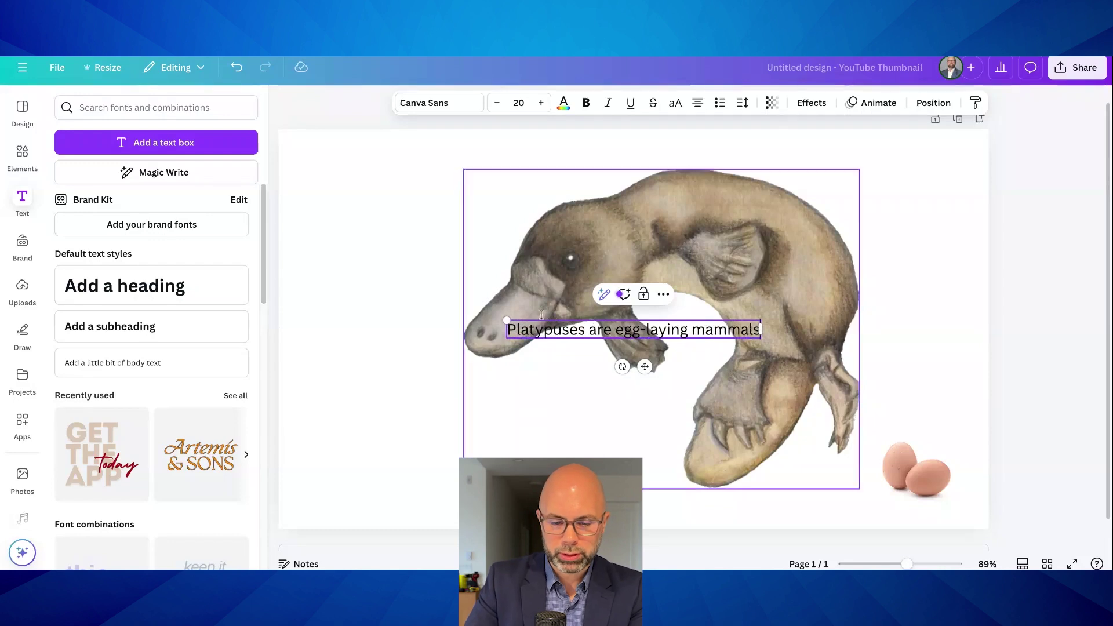
drag(761, 332, 611, 350)
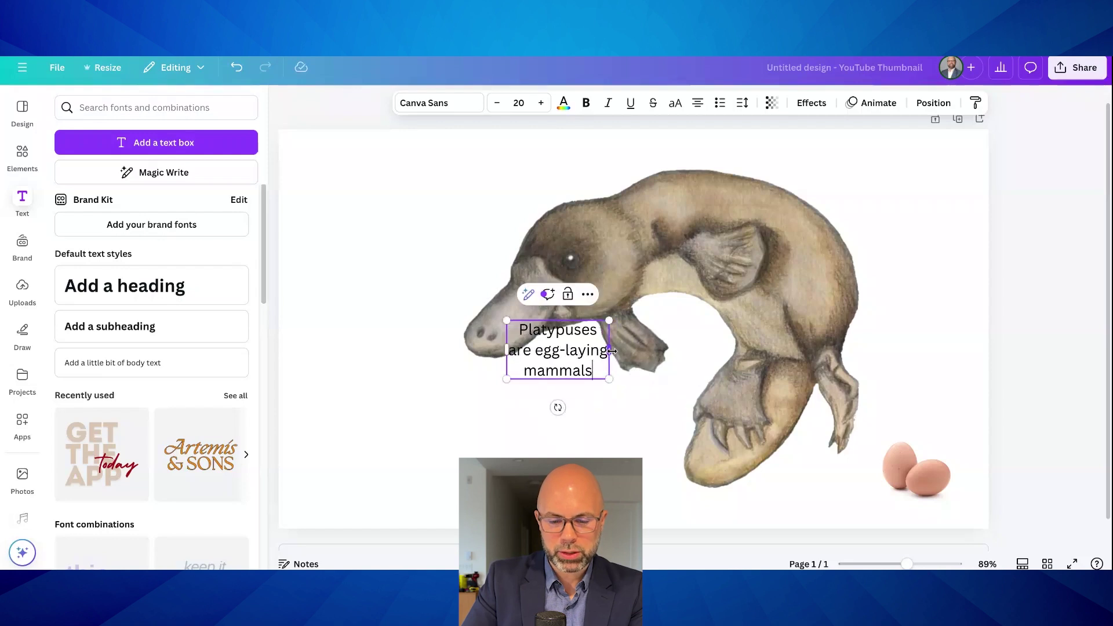
drag(506, 320, 538, 339)
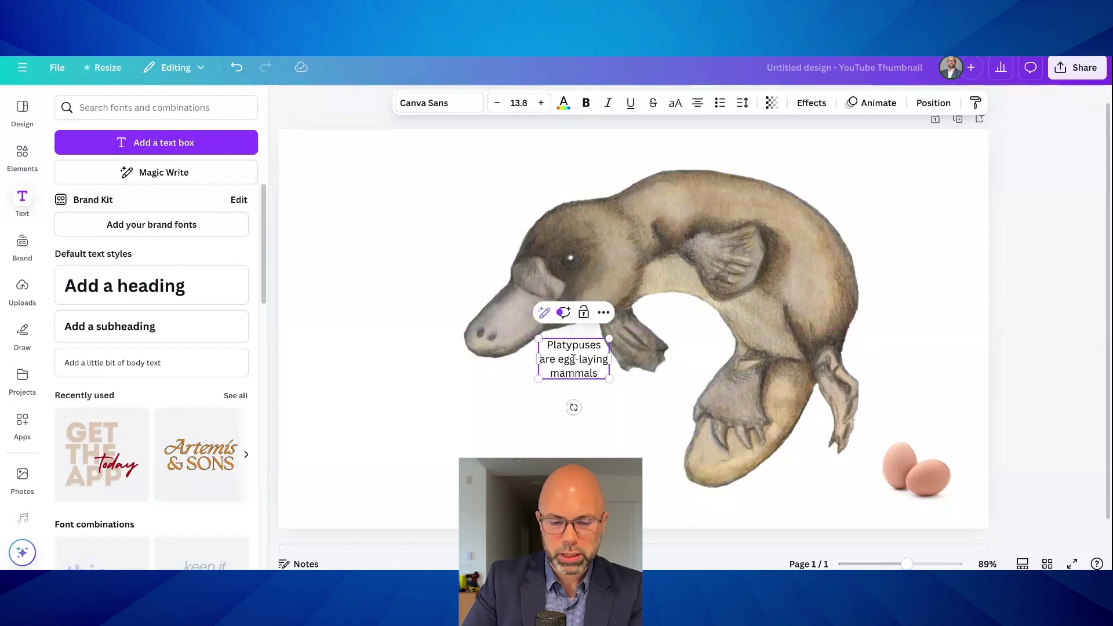
drag(574, 361, 934, 400)
click(1037, 347)
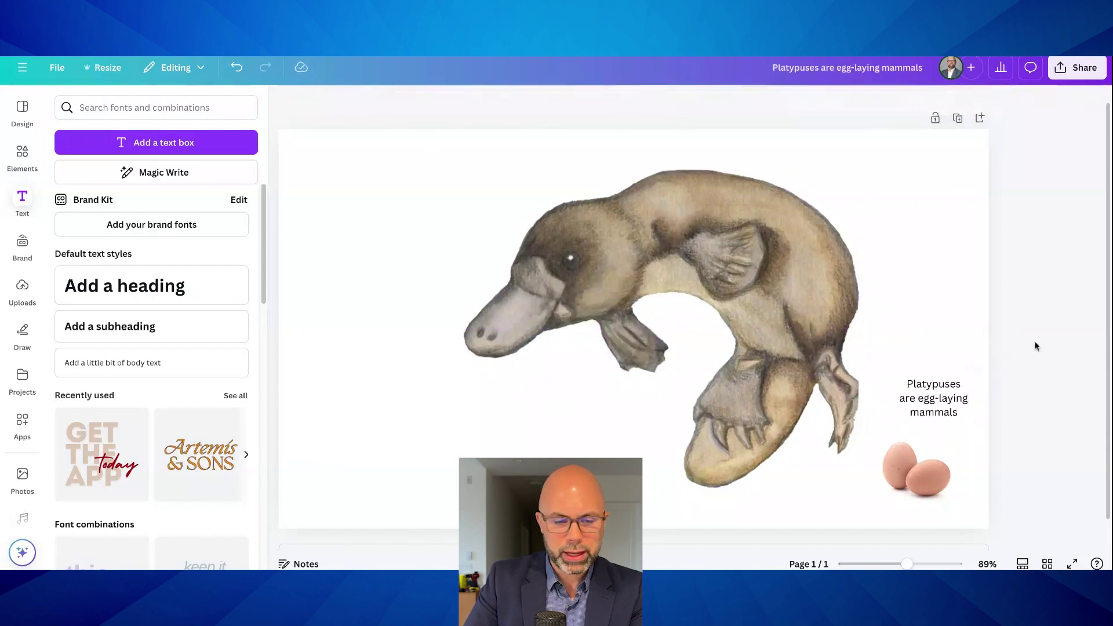
Search Elements for 'arrow' and add a scribbled arrow graphic from the Graphics results.
click(23, 155)
click(141, 116)
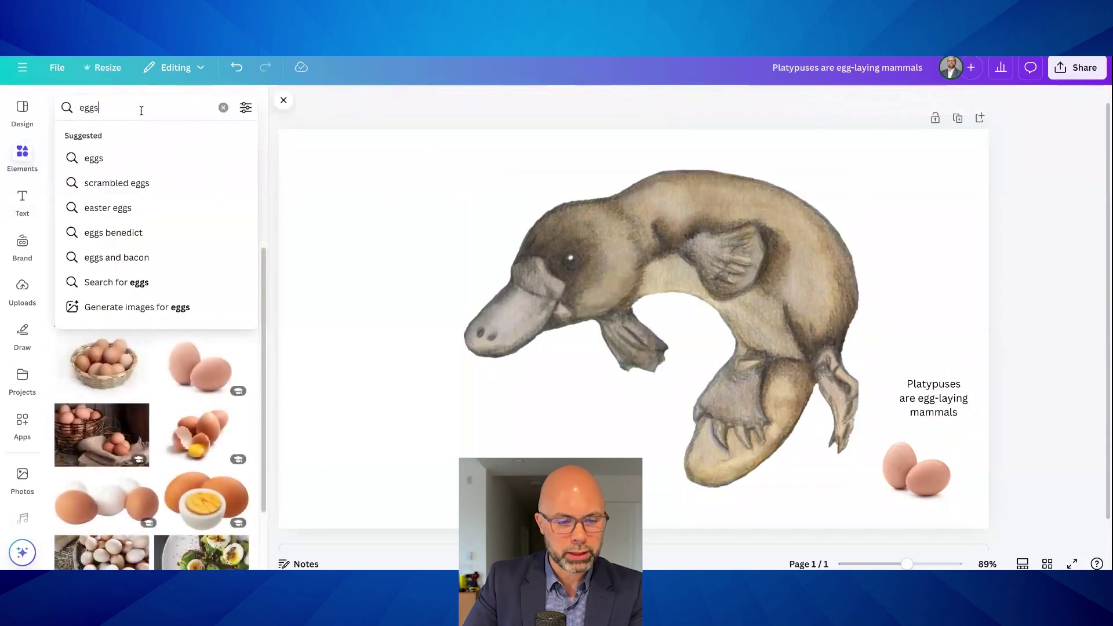
text(arrow)
key(Return)
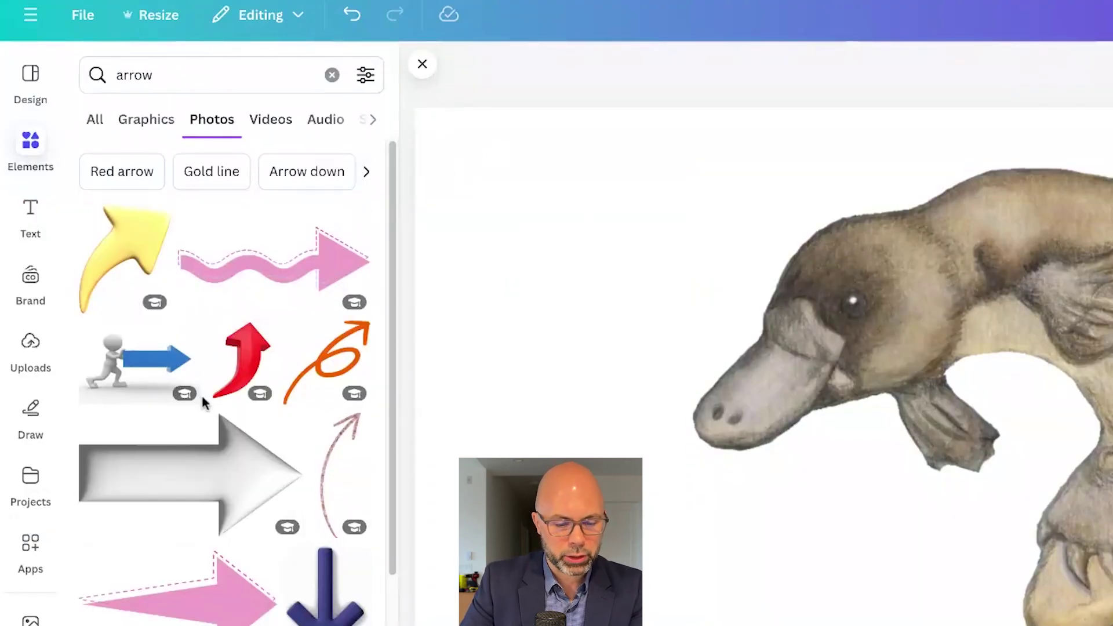
scroll(203, 348, down, 5)
scroll(209, 404, down, 10)
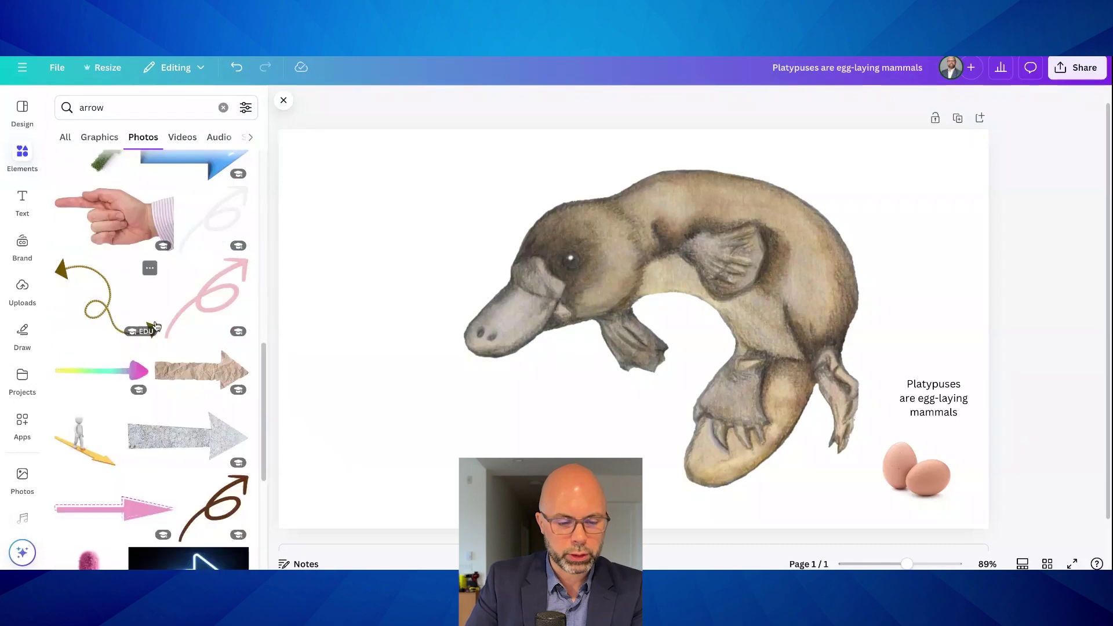
scroll(136, 351, down, 7)
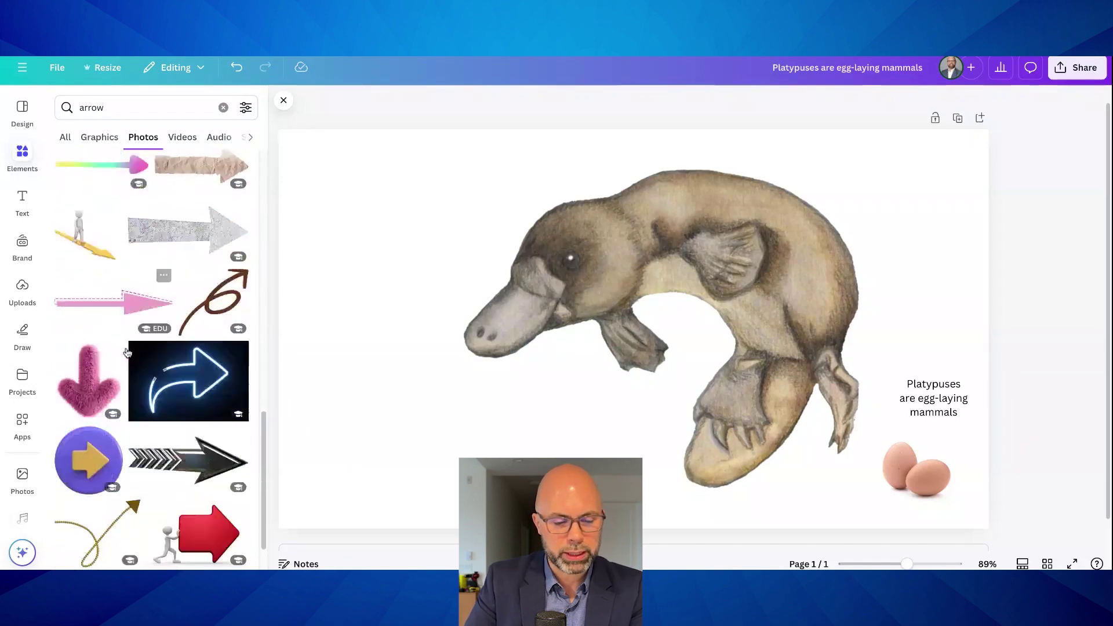
scroll(131, 355, down, 8)
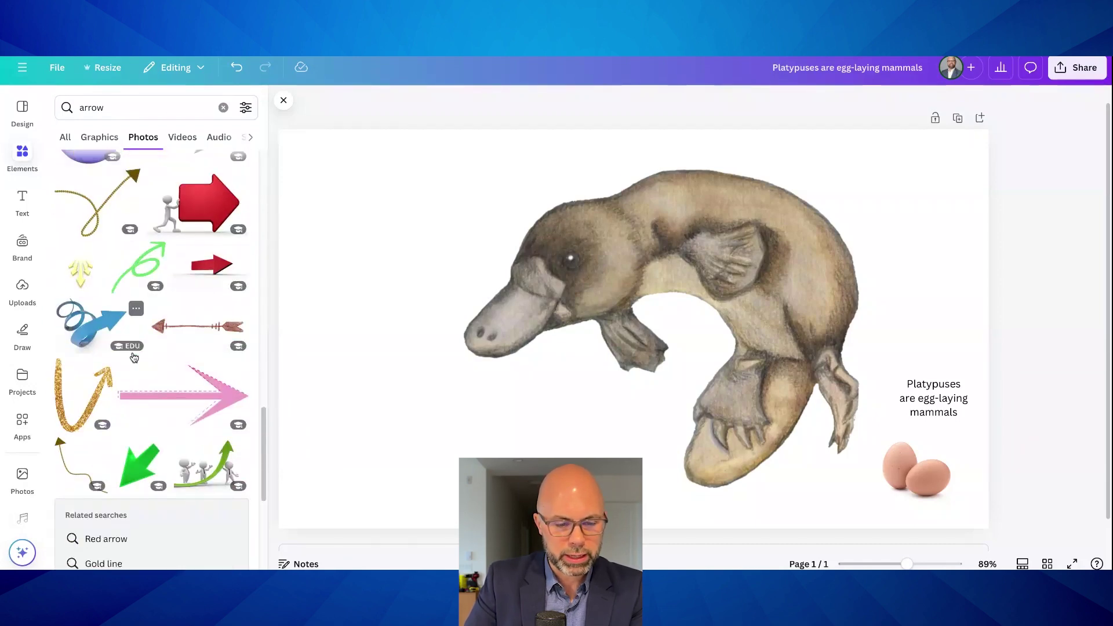
scroll(133, 357, down, 10)
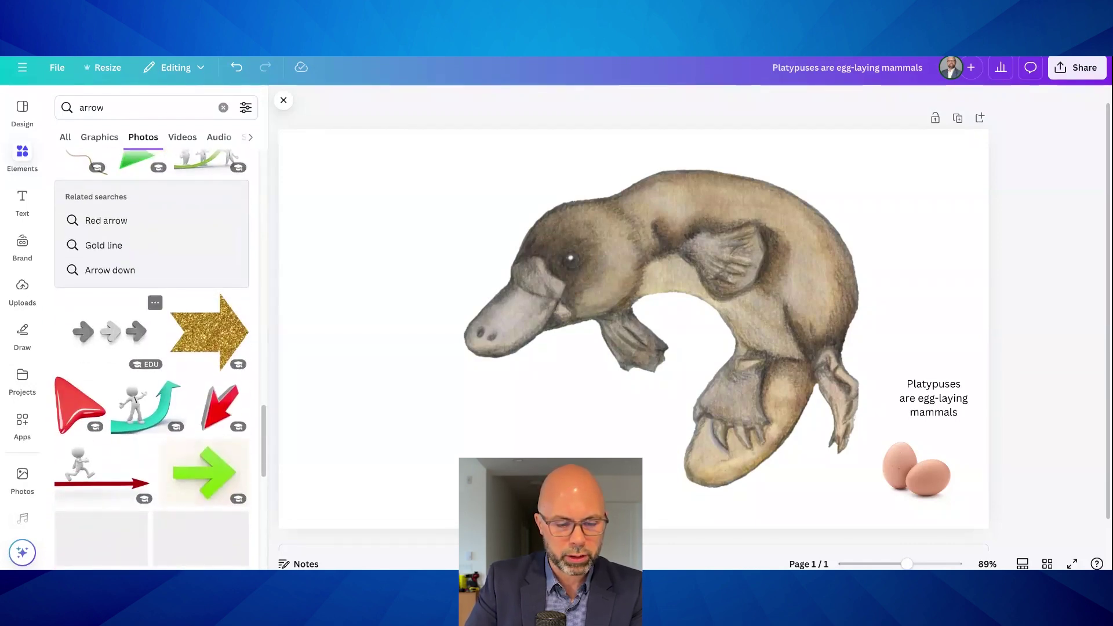
scroll(134, 357, down, 4)
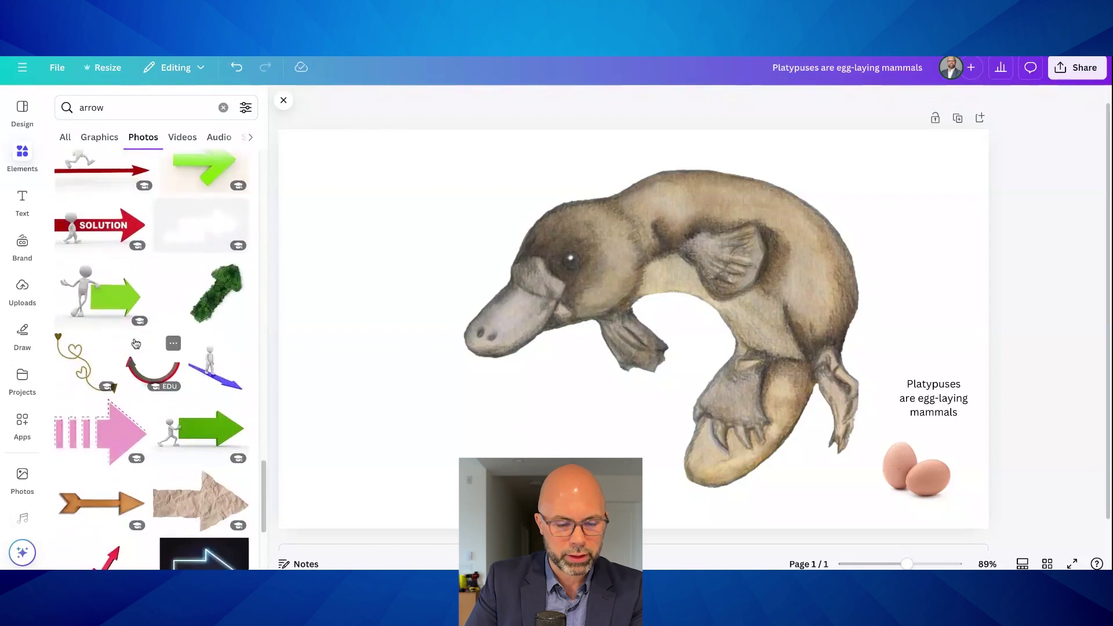
click(99, 137)
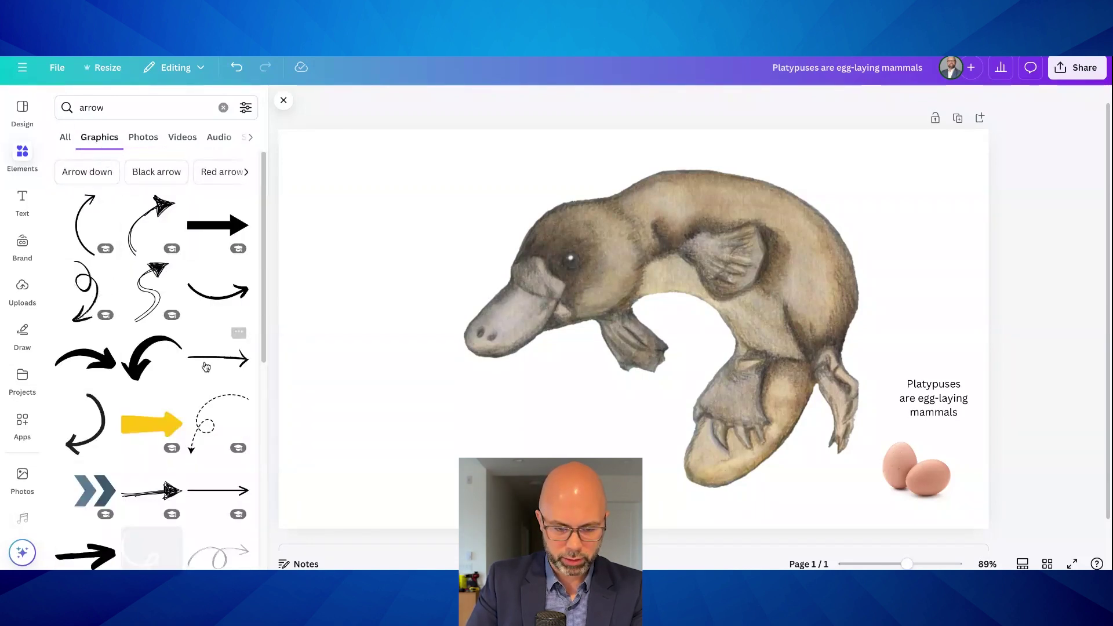
click(152, 491)
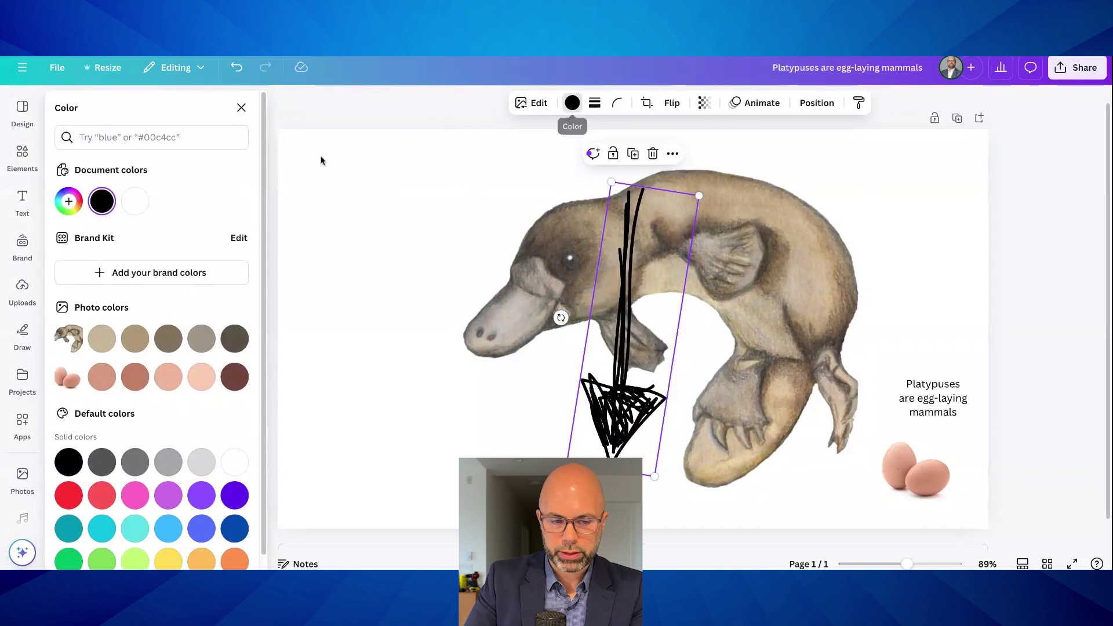
Make the arrow red, shrink it and place it between the label and the eggs.
click(68, 495)
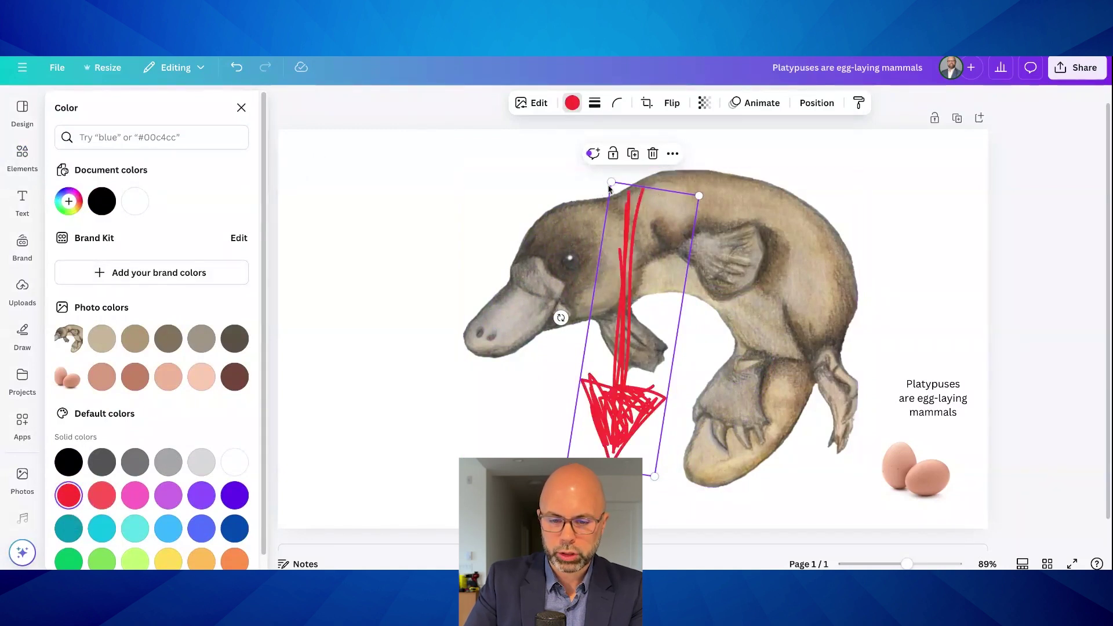
mouse_move(611, 182)
mouse_down()
mouse_move(666, 326)
mouse_move(666, 400)
mouse_up()
mouse_move(648, 440)
mouse_down()
mouse_move(917, 420)
mouse_move(967, 430)
mouse_move(928, 435)
mouse_up()
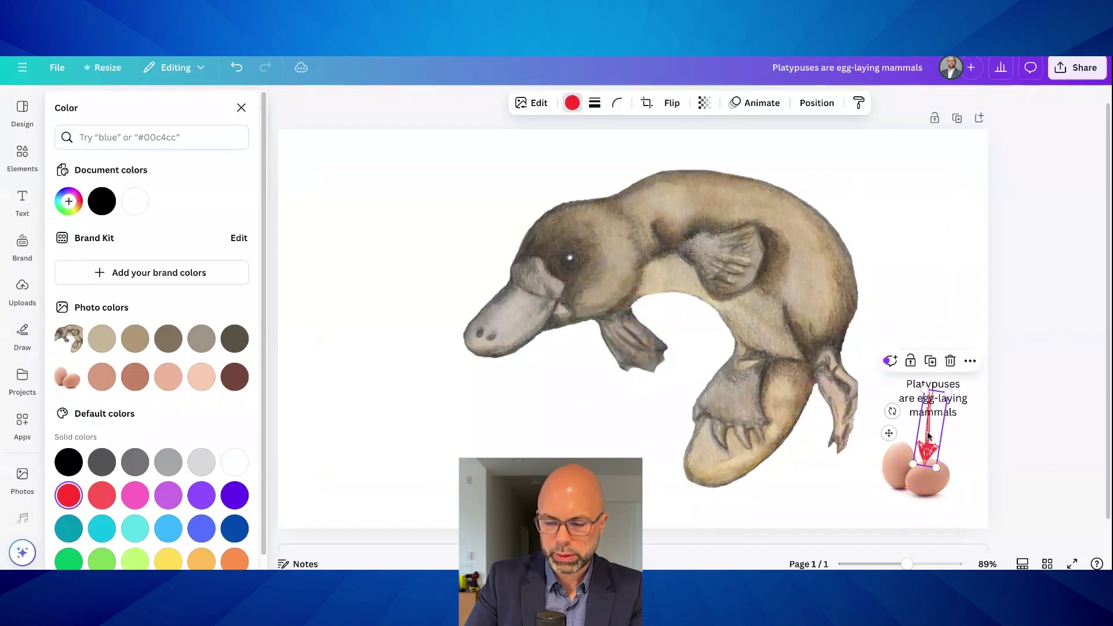
drag(930, 391, 929, 428)
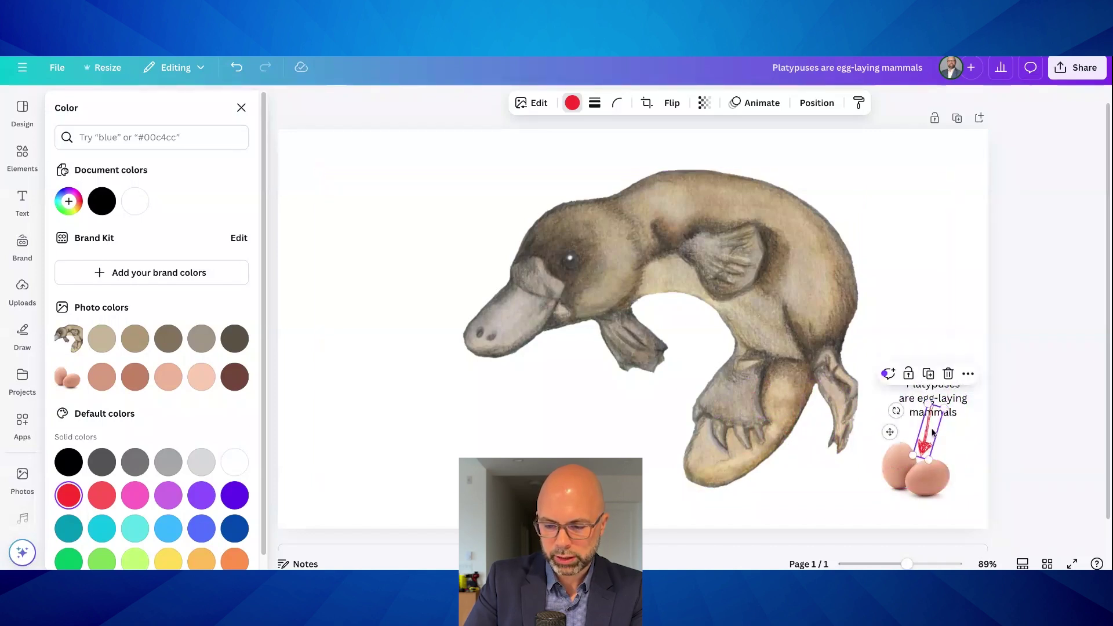
key(Escape)
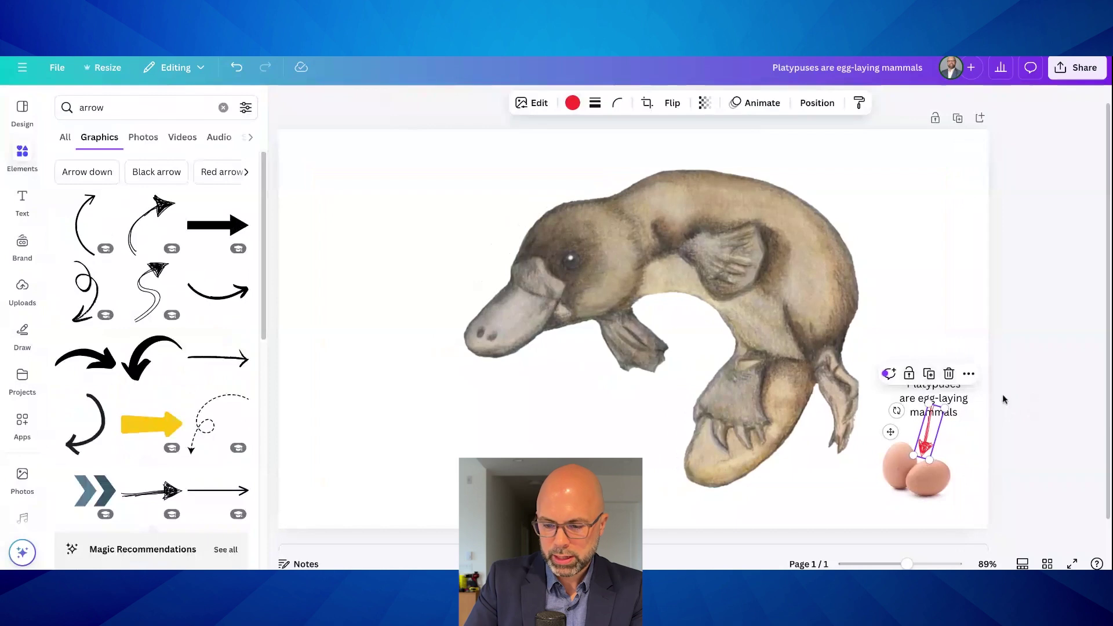
Move the egg-laying label up slightly above the arrow.
click(995, 392)
click(955, 381)
drag(956, 381, 952, 366)
click(1070, 405)
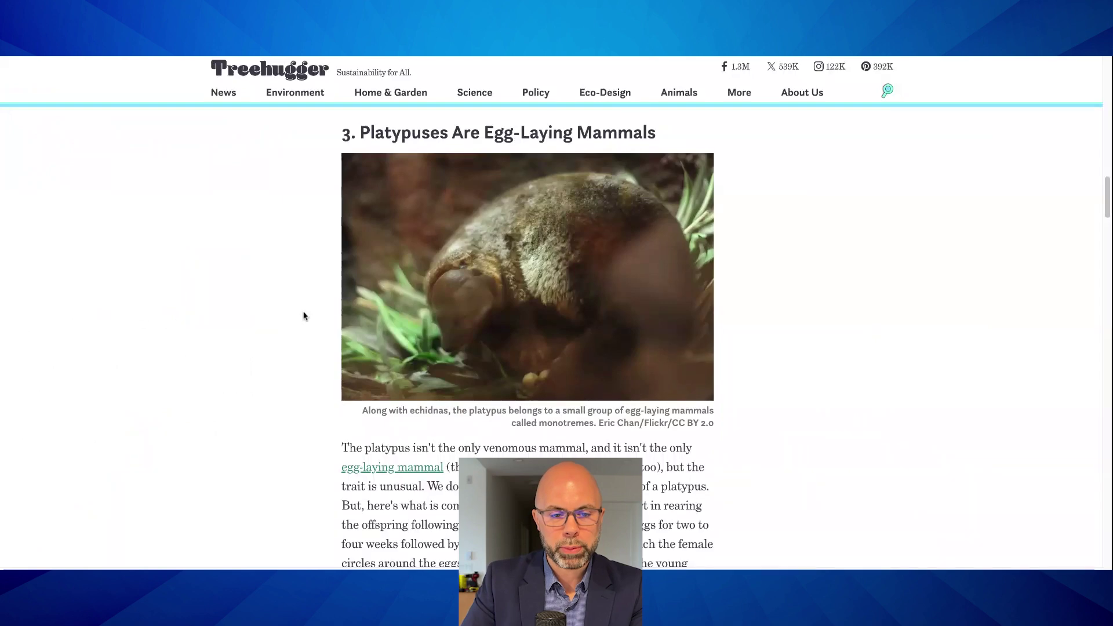
Scroll the Treehugger article from section 3 down to section 7 on stomachs.
scroll(297, 313, down, 1)
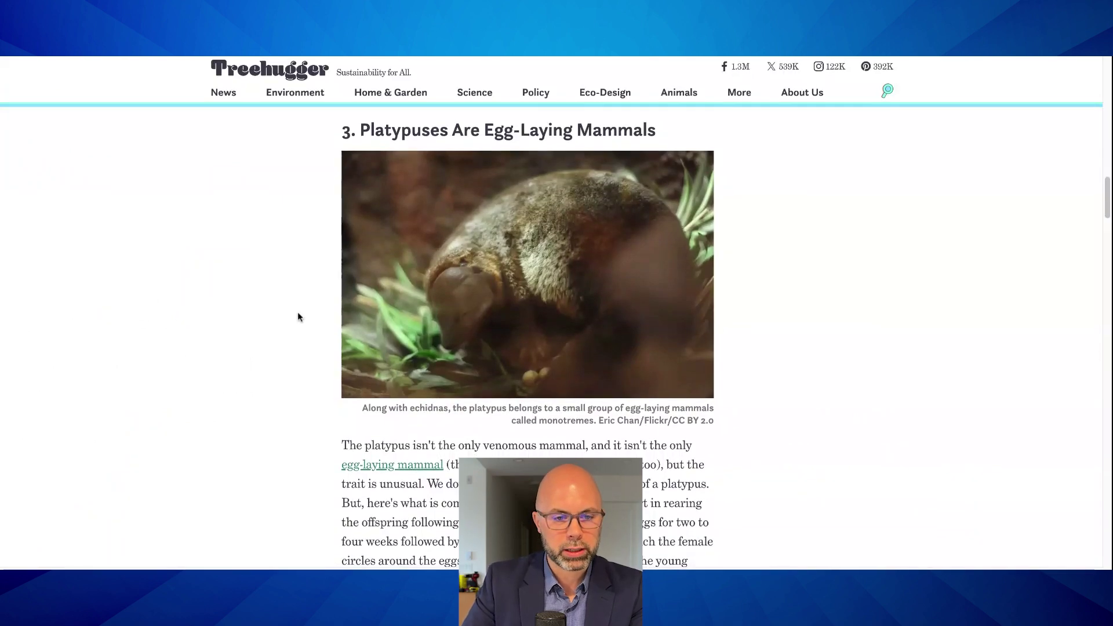
scroll(298, 313, down, 4)
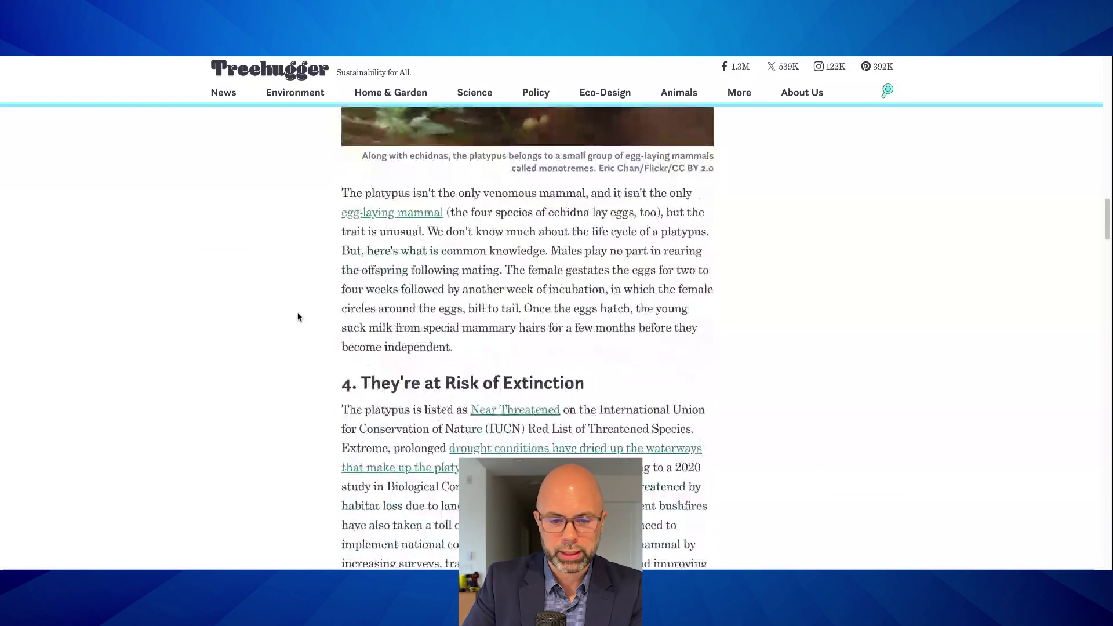
scroll(304, 314, down, 1)
scroll(305, 314, down, 10)
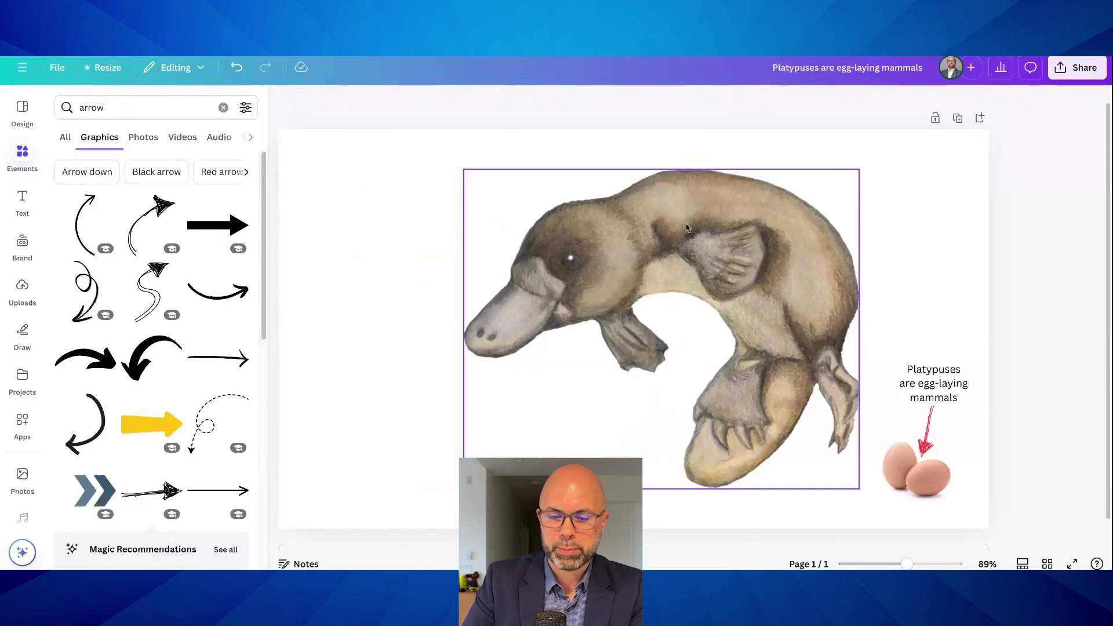
Duplicate the red arrow, rotate the copy to about -129° and lengthen it toward the platypus's belly.
click(932, 438)
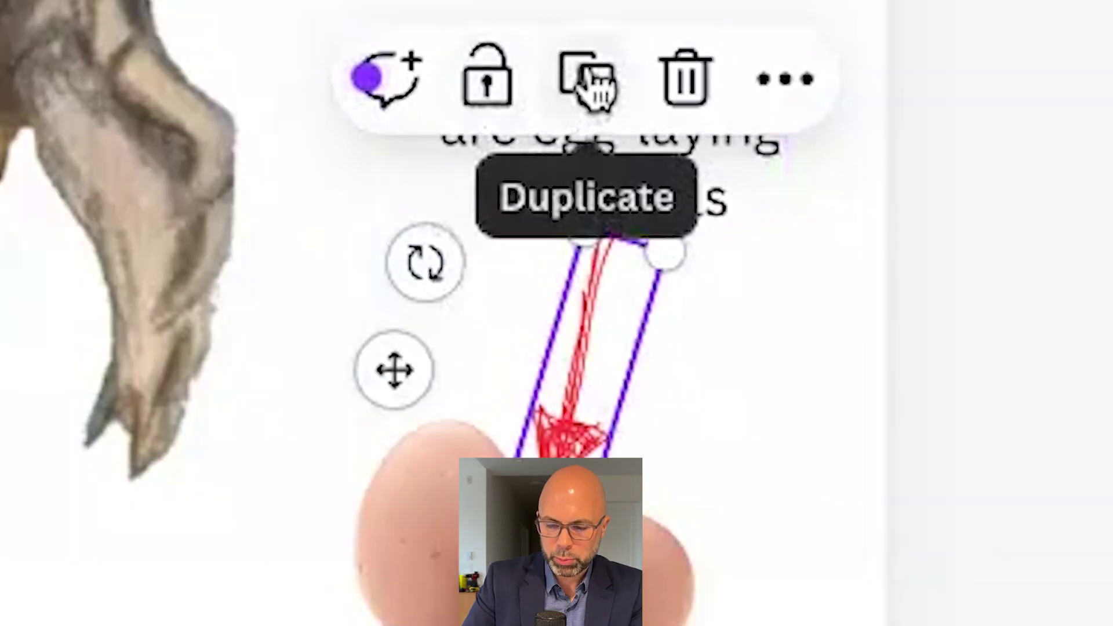
click(929, 374)
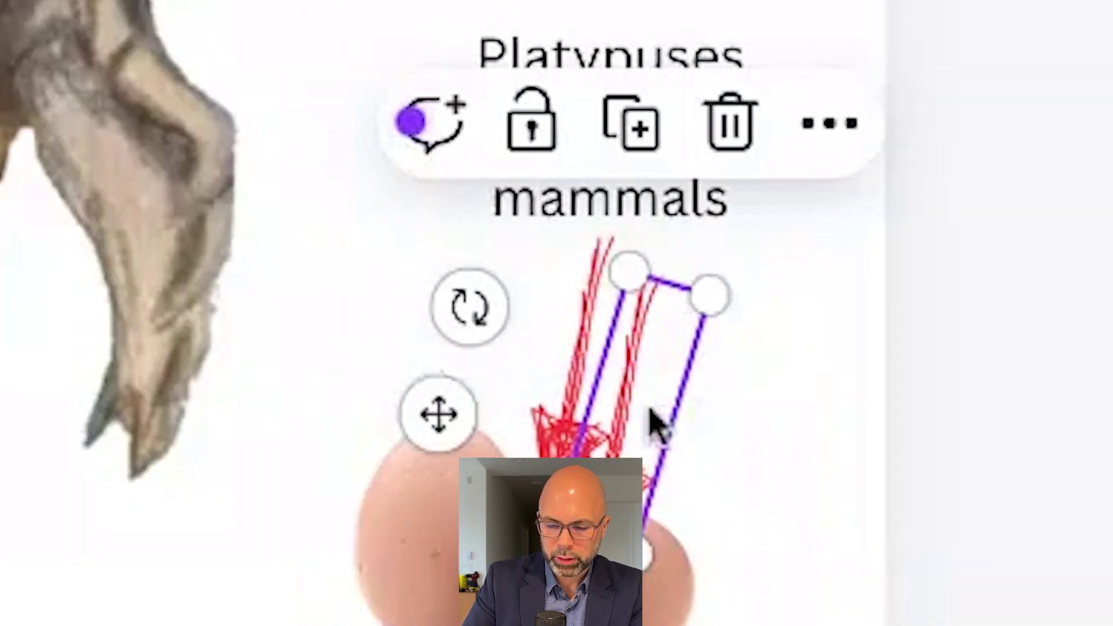
drag(585, 411, 663, 396)
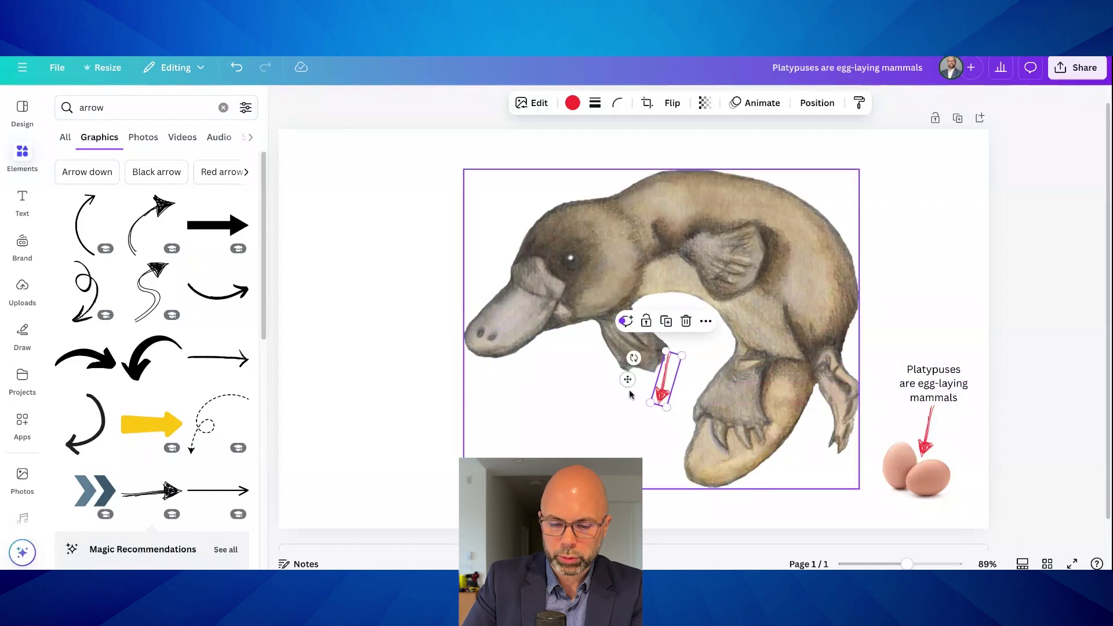
drag(635, 359, 688, 410)
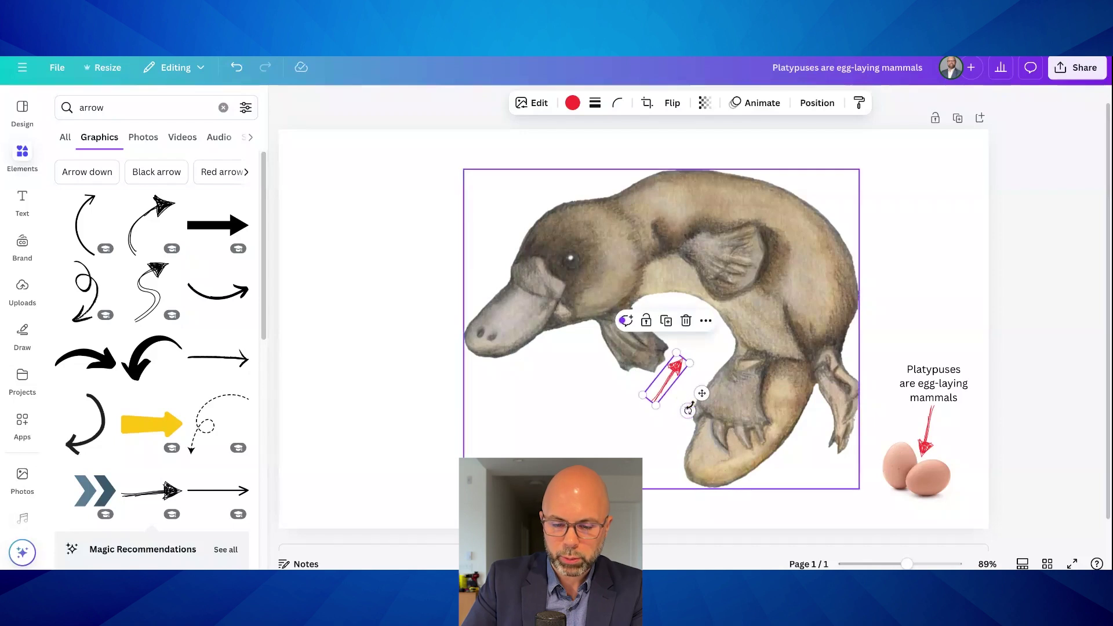
drag(689, 410, 712, 383)
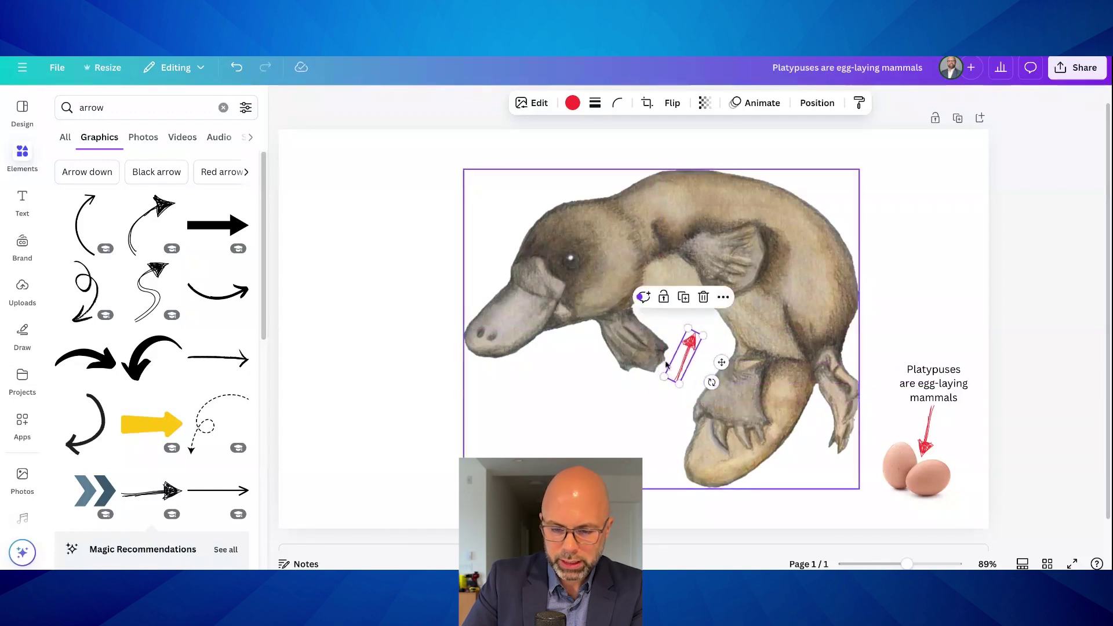
drag(687, 328, 691, 305)
Delete the old egg arrow and move a duplicate of the belly arrow over to the eggs.
click(933, 421)
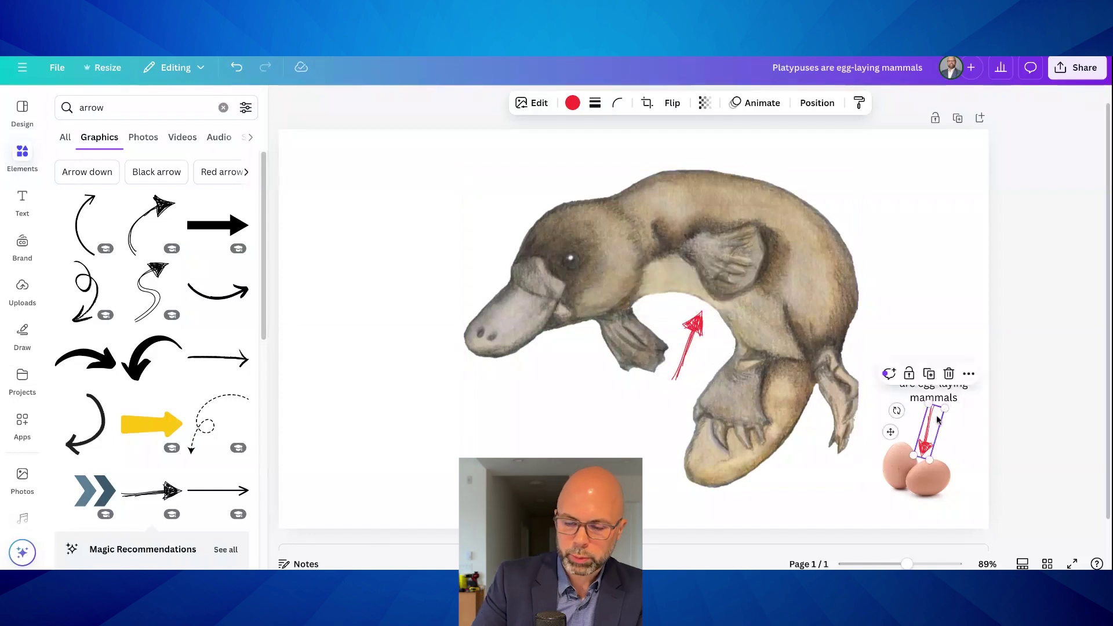
click(949, 379)
click(681, 343)
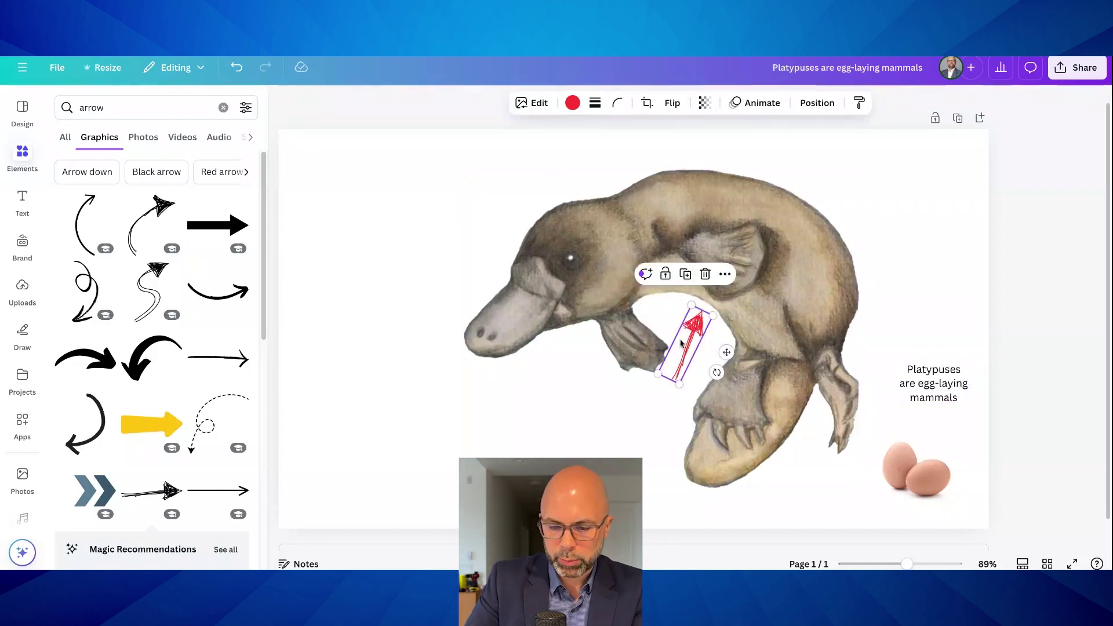
click(694, 283)
drag(701, 342, 942, 407)
Flip the copied arrow to point down at the eggs and move the label above it.
key(shift+v)
key(shift+h)
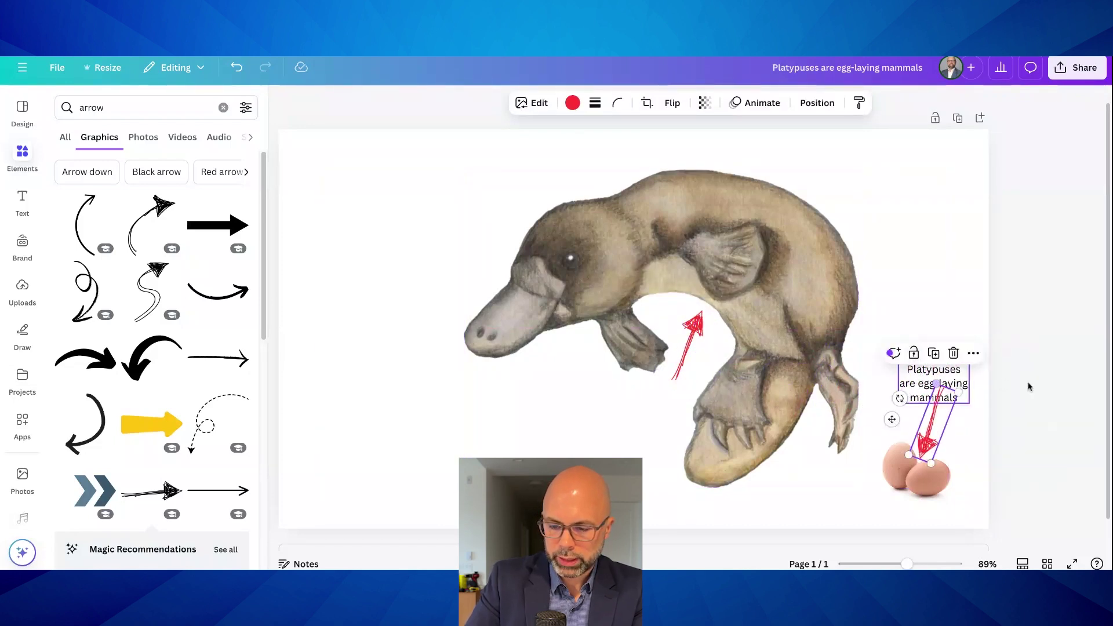
click(911, 371)
drag(911, 371, 899, 344)
Make the 'Platypuses are egg-laying mammals' label text bold.
drag(906, 566, 921, 564)
drag(810, 547, 973, 547)
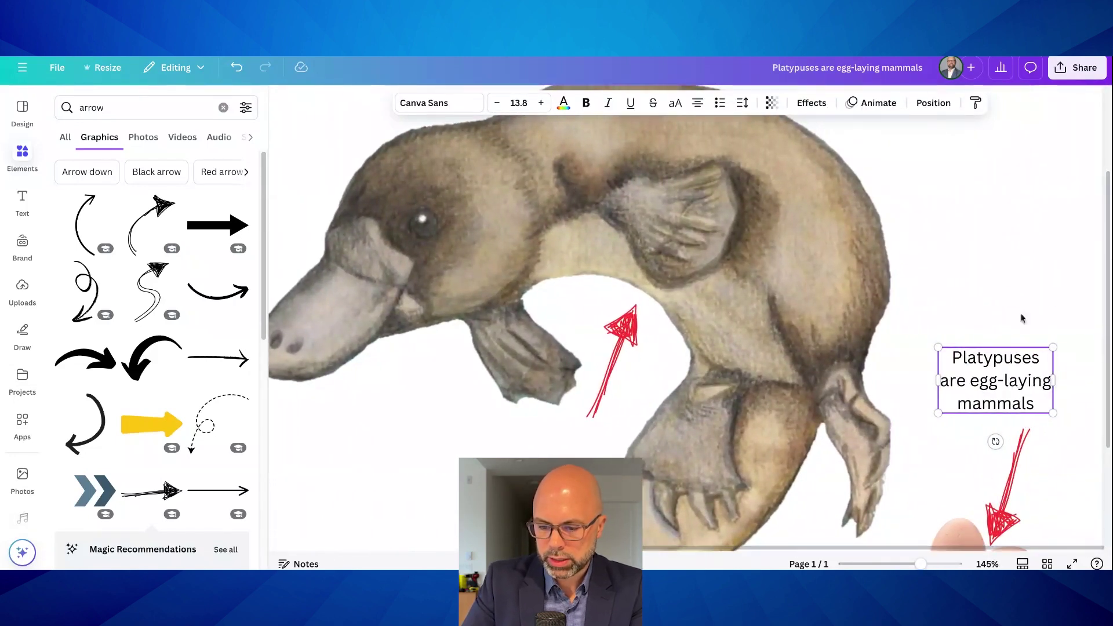
double_click(970, 362)
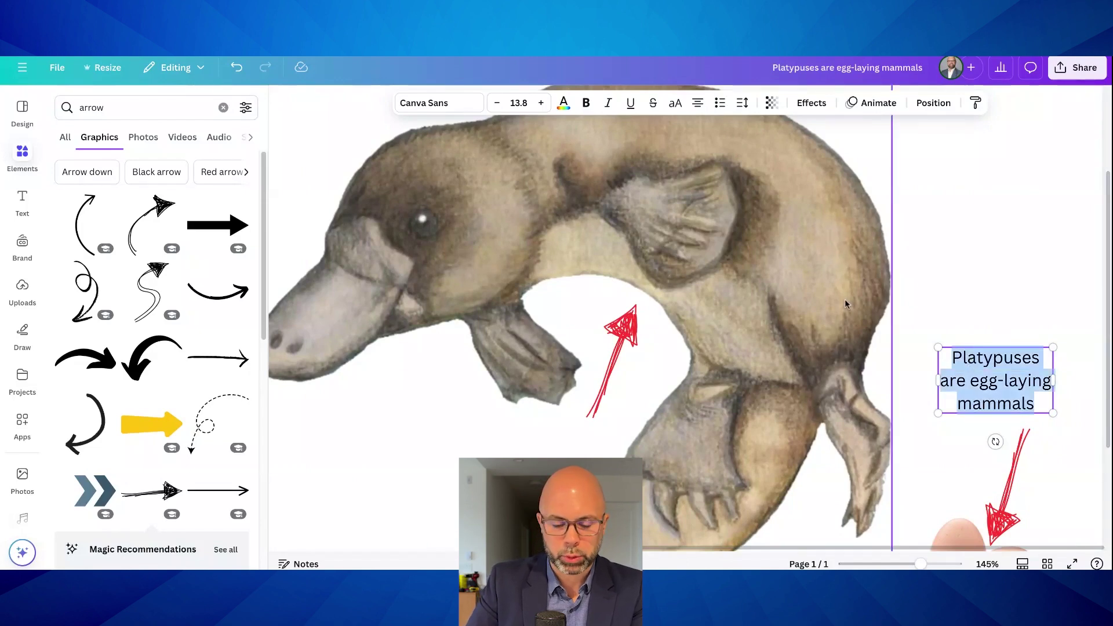
key(ctrl+b)
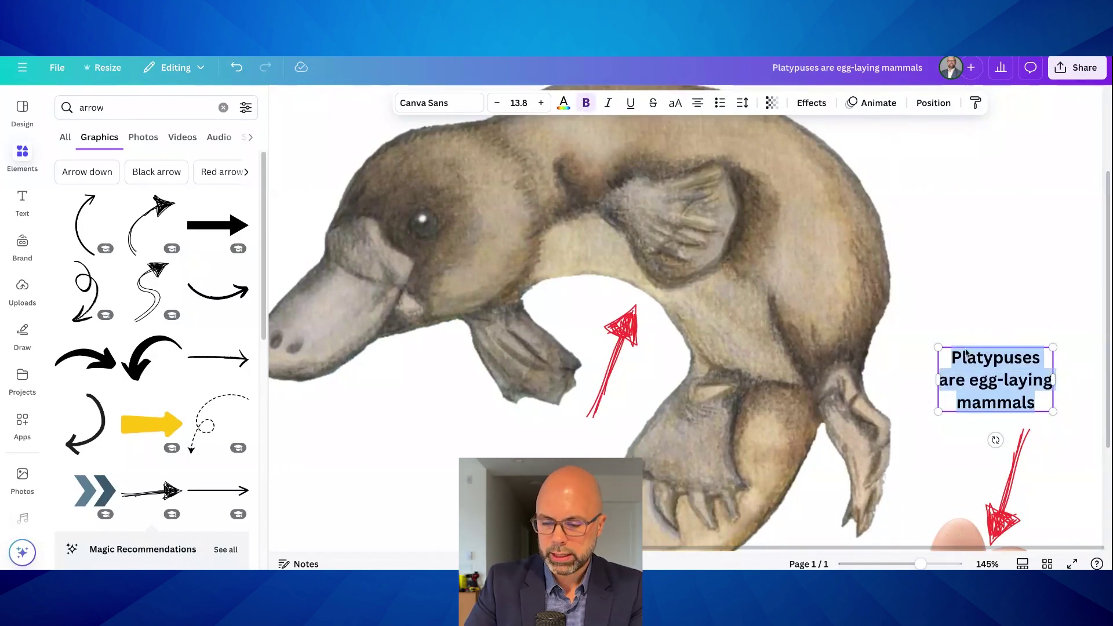
drag(920, 564, 900, 564)
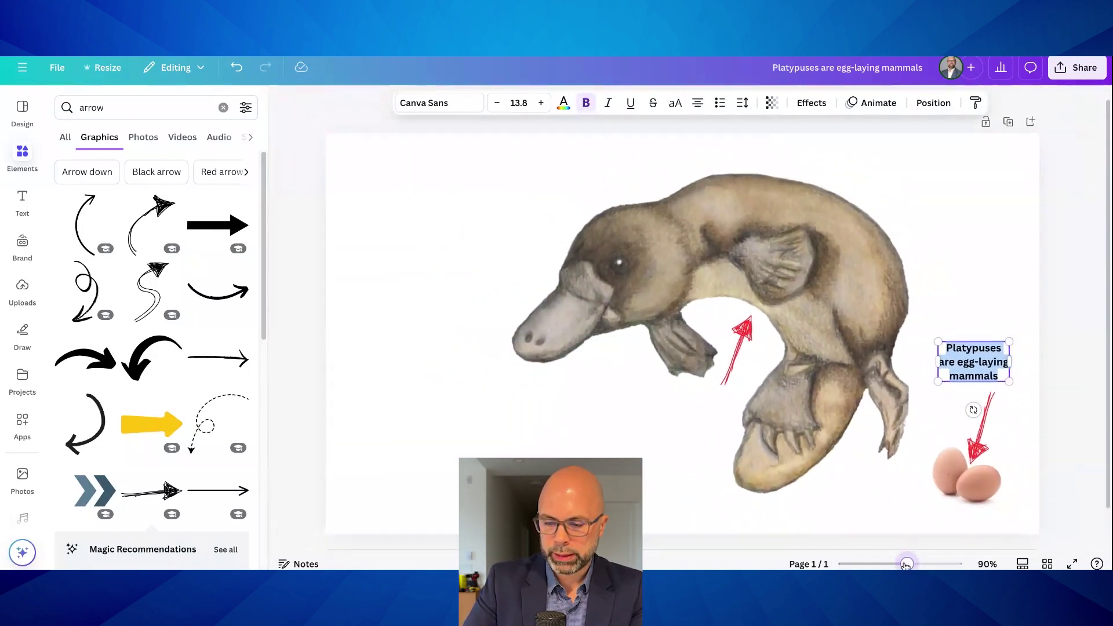
Zoom the design to 107% and nudge the egg-laying label slightly right and down.
click(283, 101)
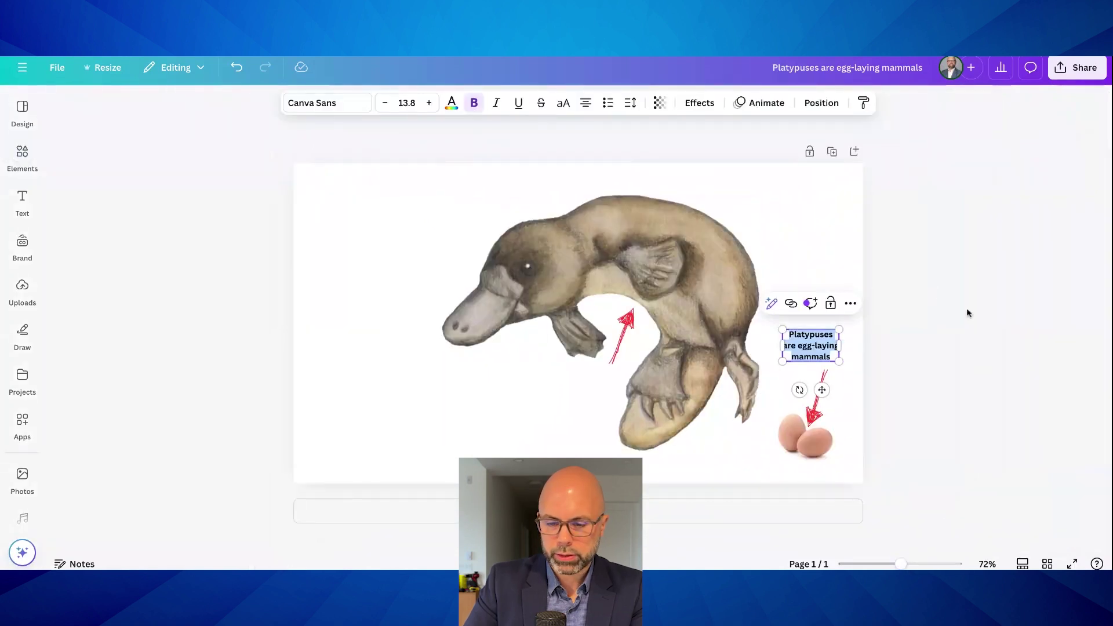
drag(901, 564, 912, 564)
click(1024, 359)
click(940, 349)
drag(940, 349, 953, 358)
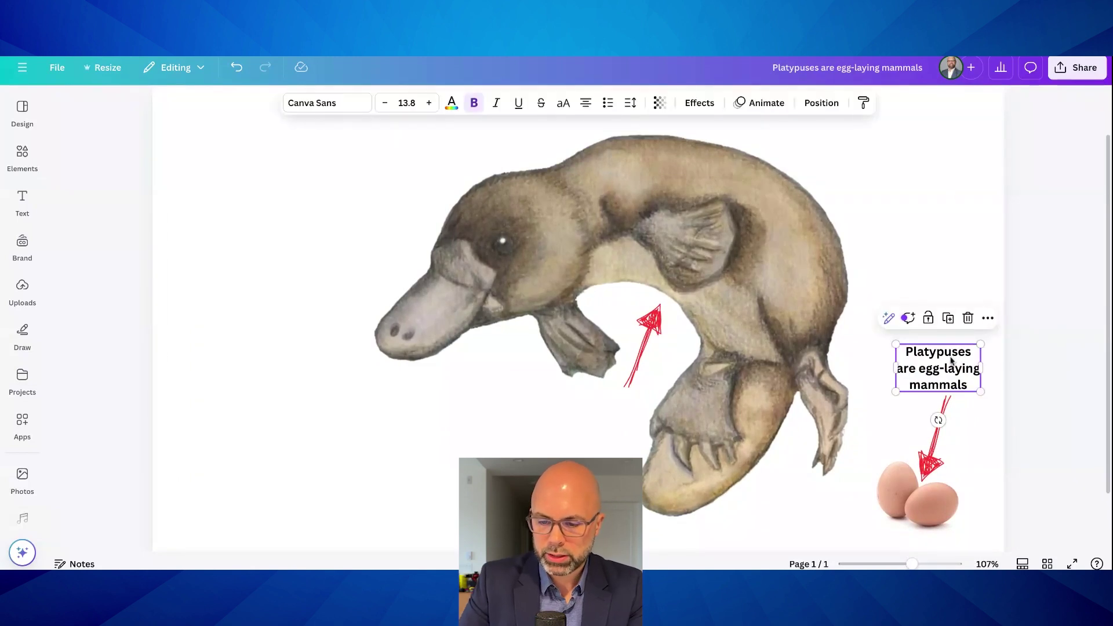
Duplicate the label beside the belly arrow and change its text to 'Platypuses don't have stomachs'.
click(948, 319)
drag(950, 374, 599, 422)
click(593, 421)
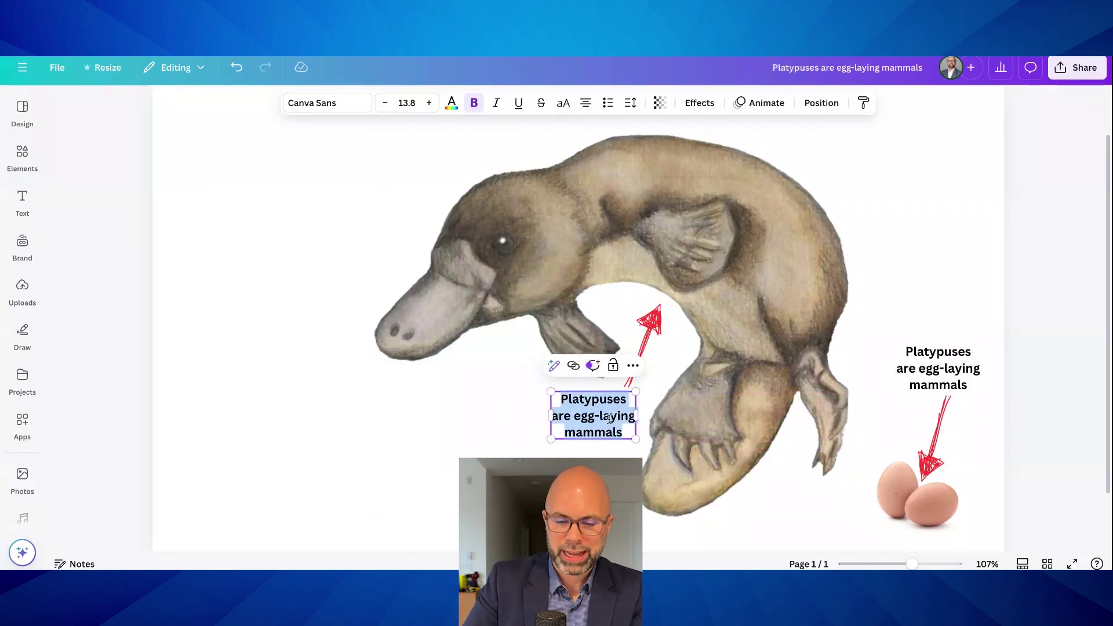
triple_click(616, 418)
drag(618, 418, 623, 434)
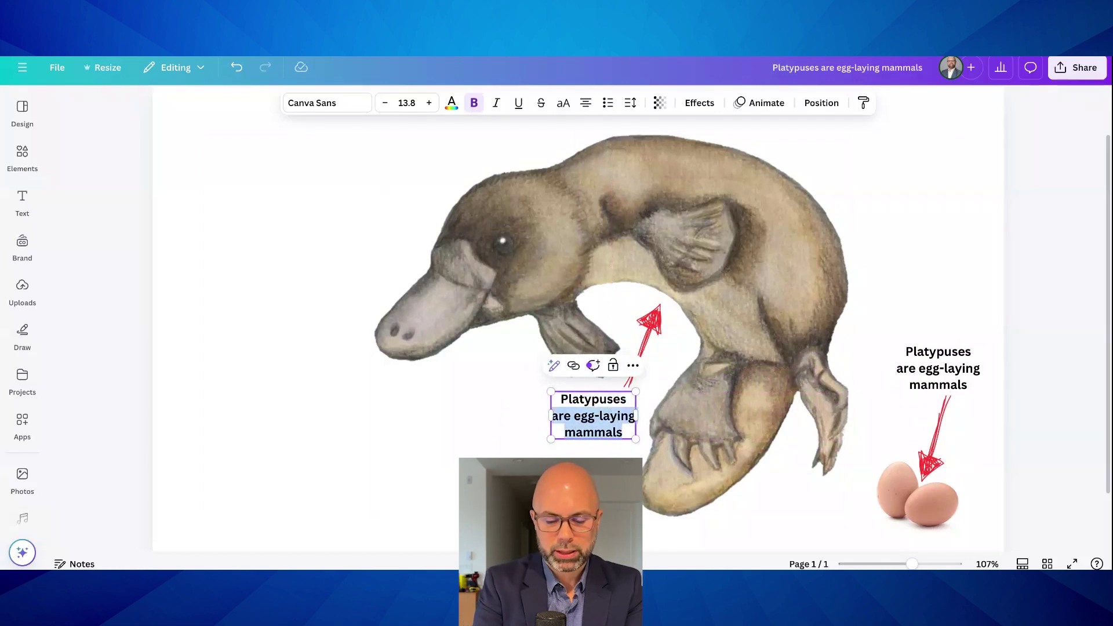
text(don't have stomachs)
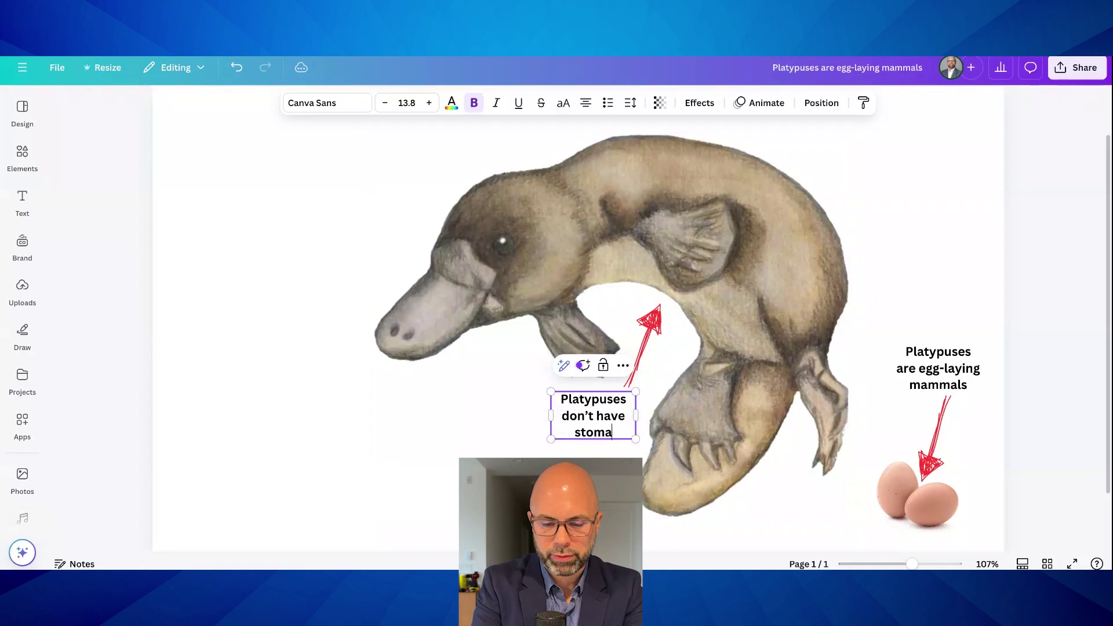
click(1065, 270)
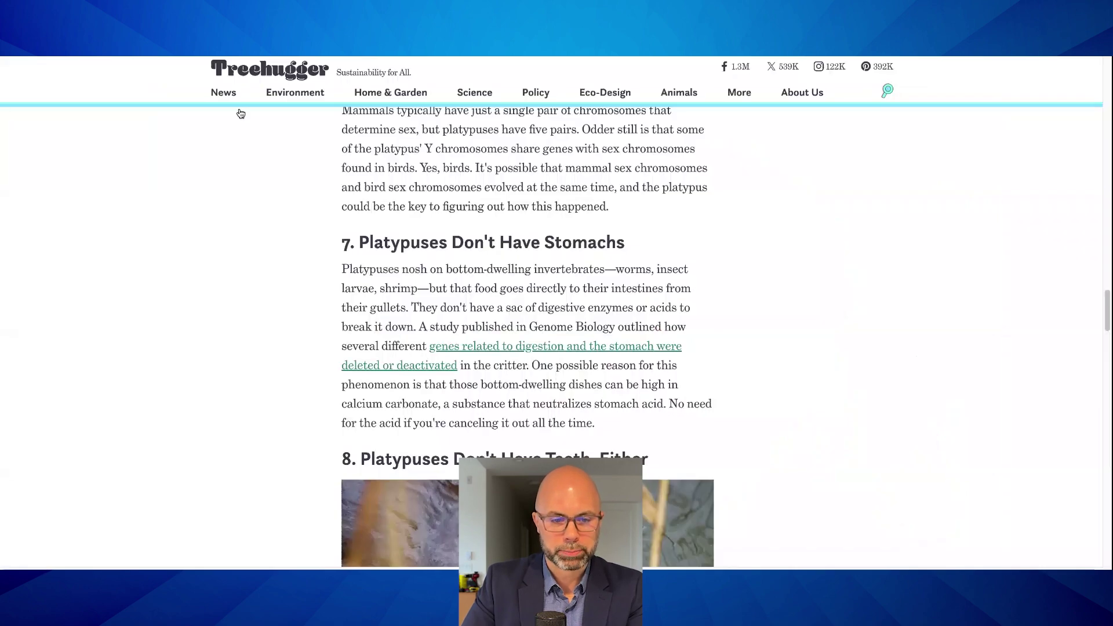
Scroll the Treehugger article down to section 8 about platypuses having no teeth.
scroll(210, 338, down, 5)
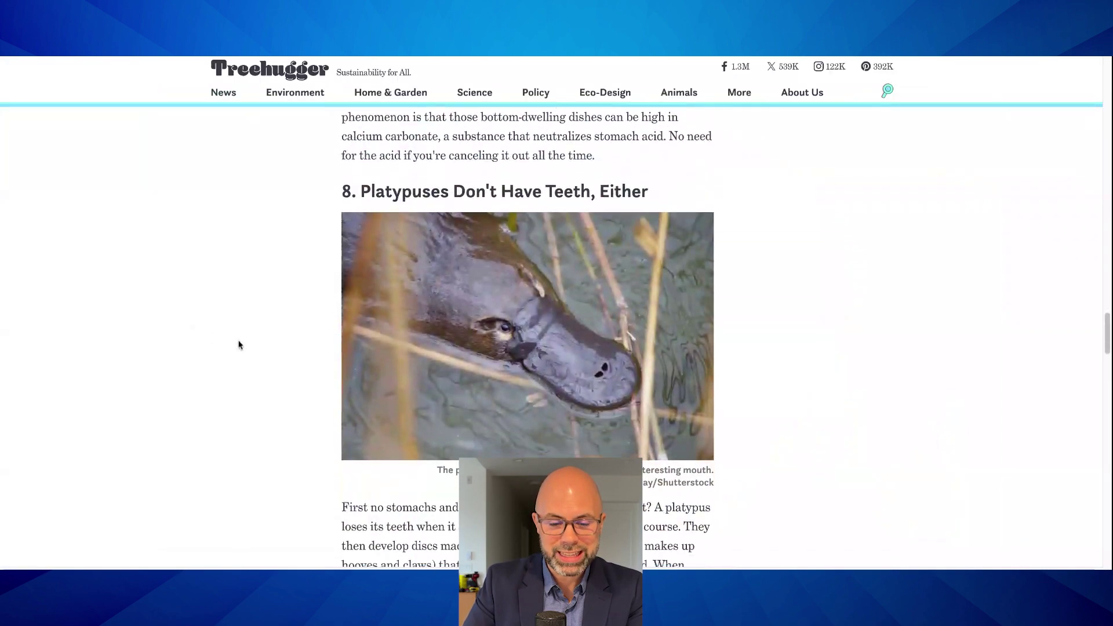
scroll(238, 345, down, 1)
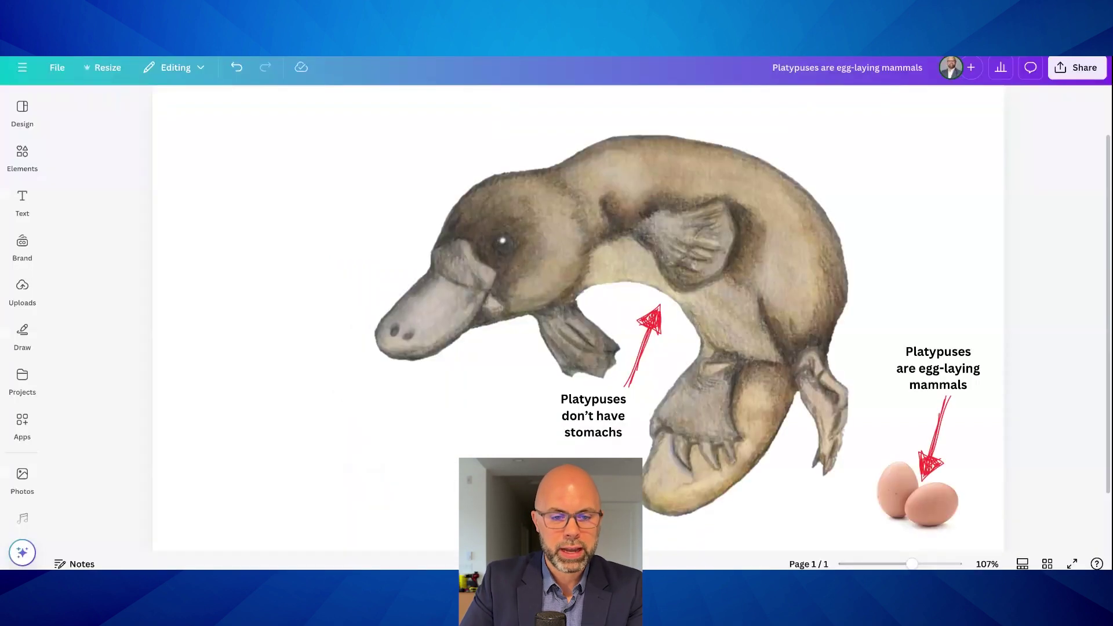
Duplicate the stomachs arrow and its label, placing the copy below the platypus's bill.
click(580, 423)
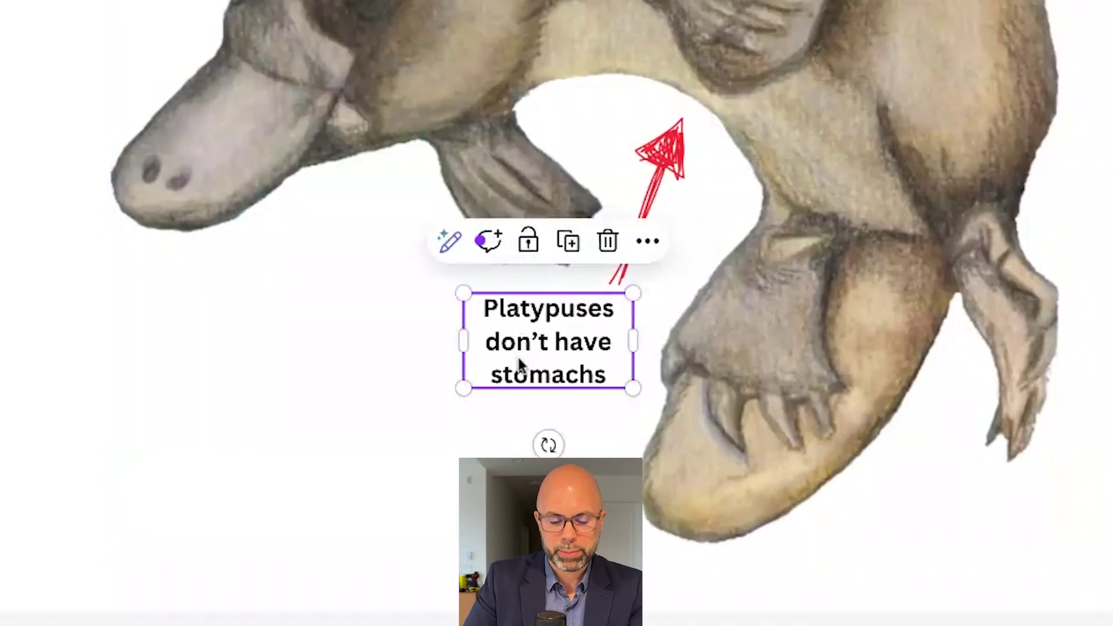
shift+click(663, 144)
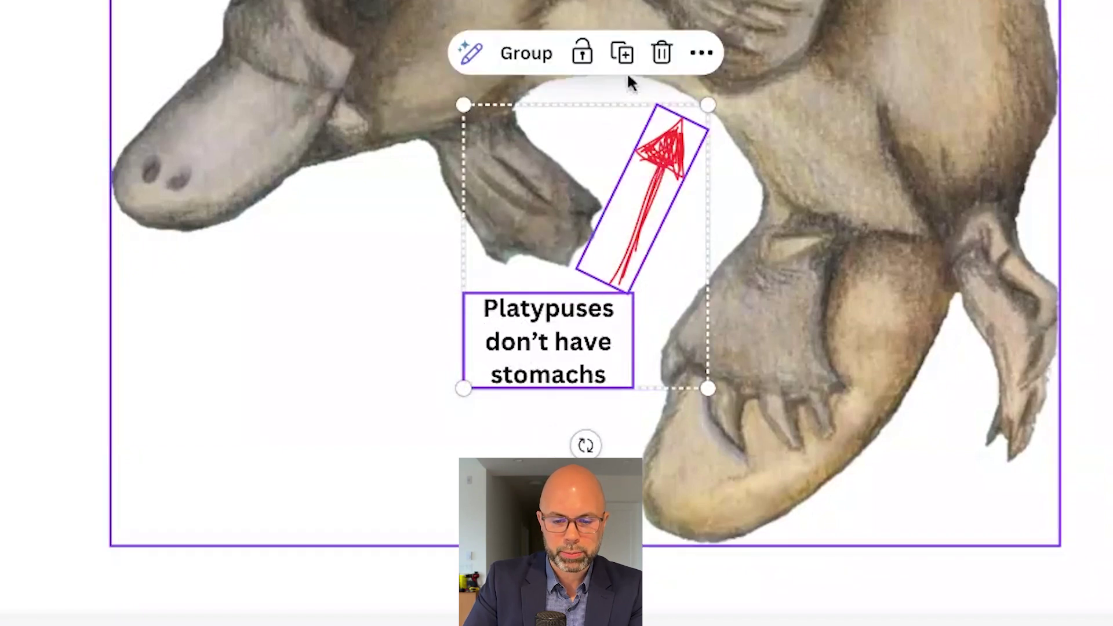
click(621, 56)
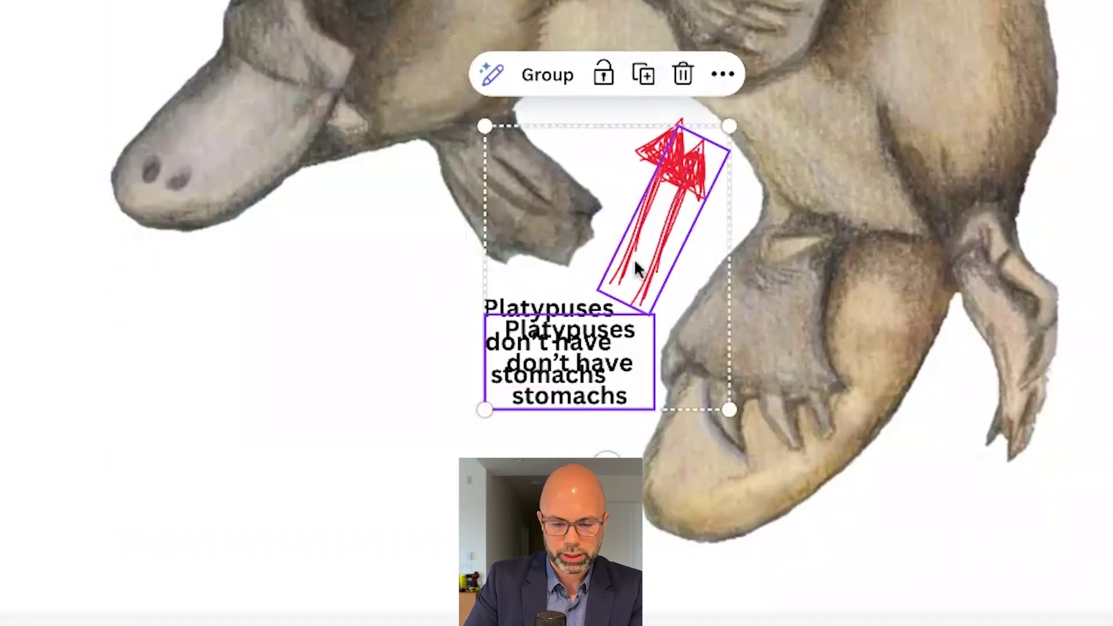
drag(645, 343, 98, 438)
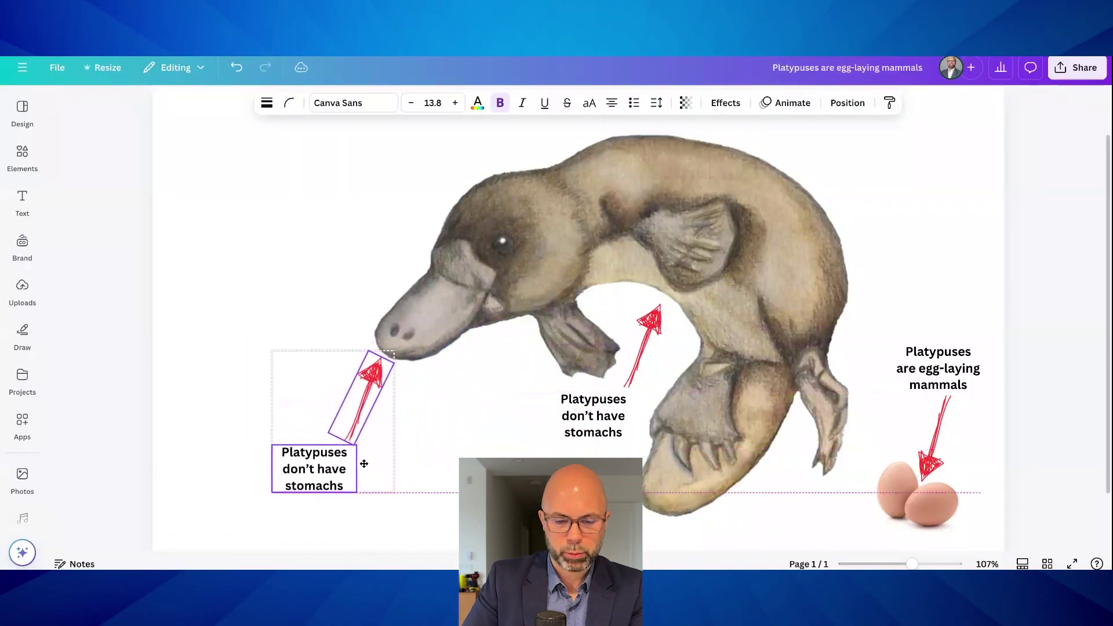
drag(364, 464, 359, 471)
Change the copied label to 'Platypuses don't have teeth' and nudge it into place.
double_click(343, 482)
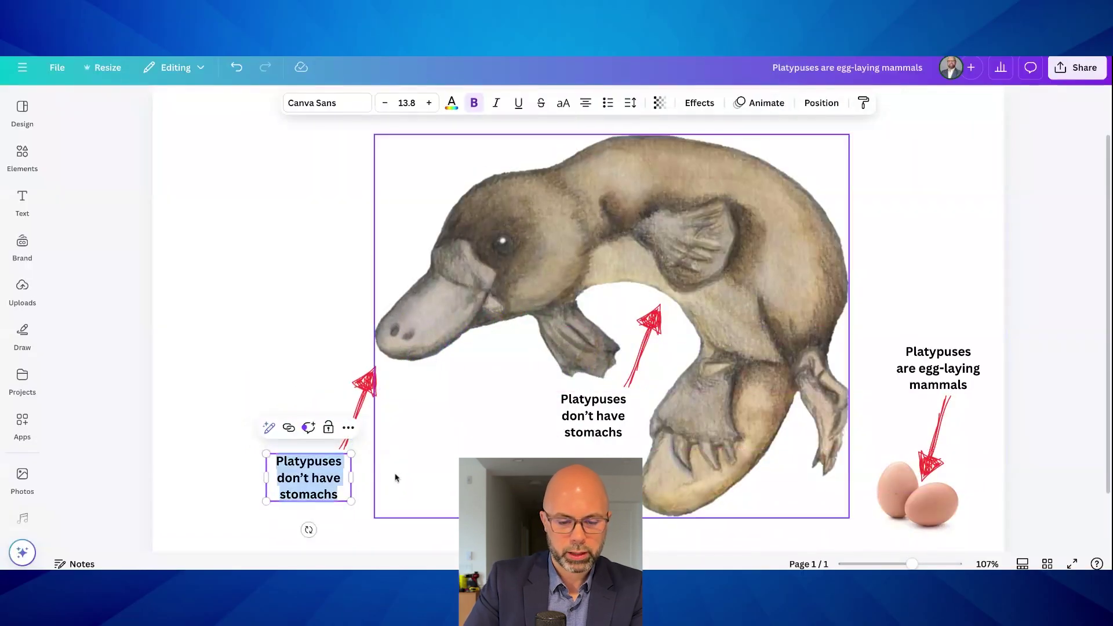
click(342, 481)
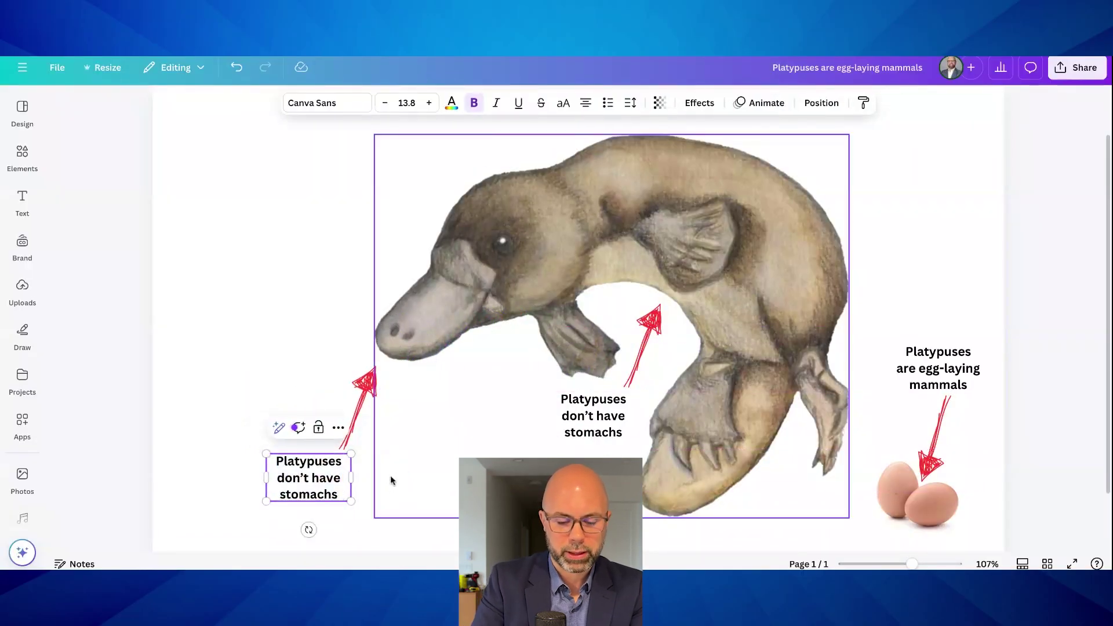
key(BackSpace)
key(BackSpace)
key(BackSpace)
key(BackSpace)
key(BackSpace)
key(BackSpace)
key(BackSpace)
key(BackSpace)
text(teeth)
click(365, 387)
drag(328, 463, 340, 460)
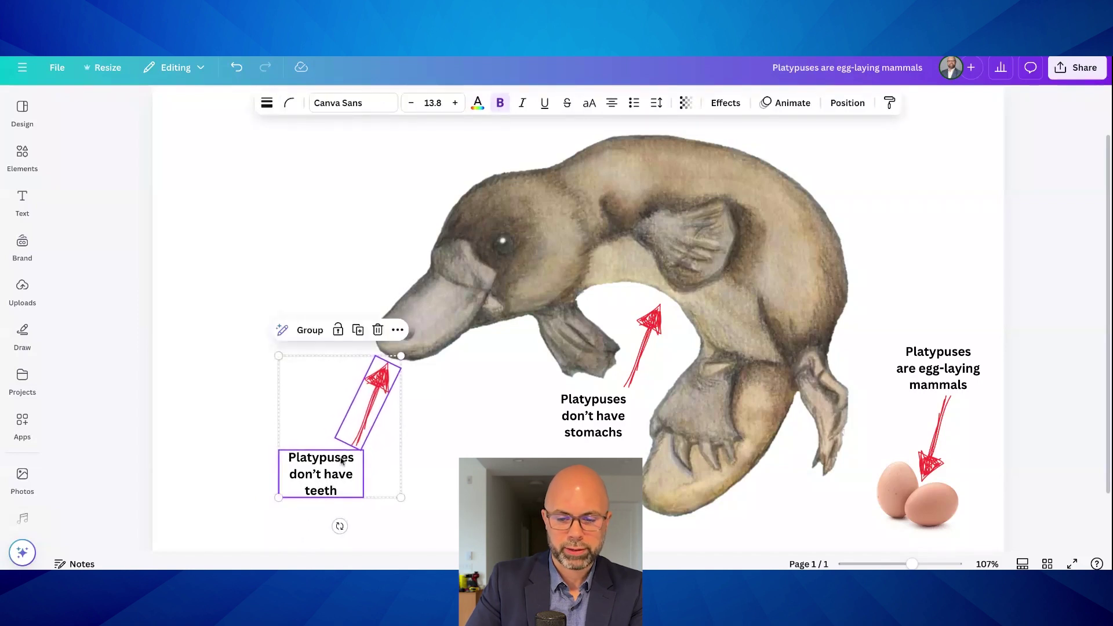
click(1009, 234)
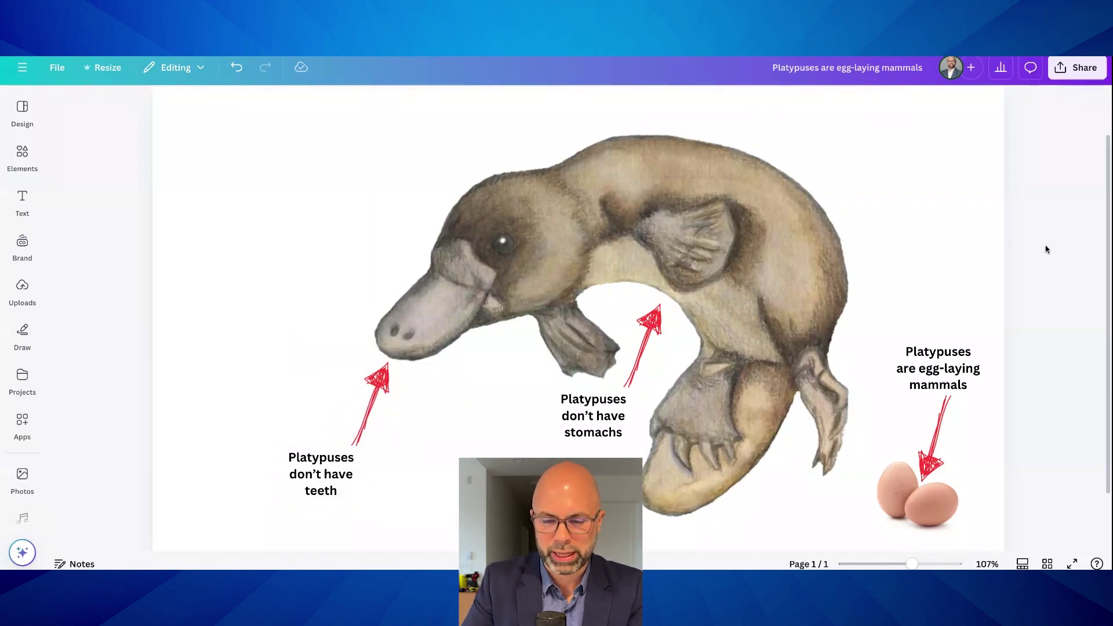
scroll(1041, 240, up, 1)
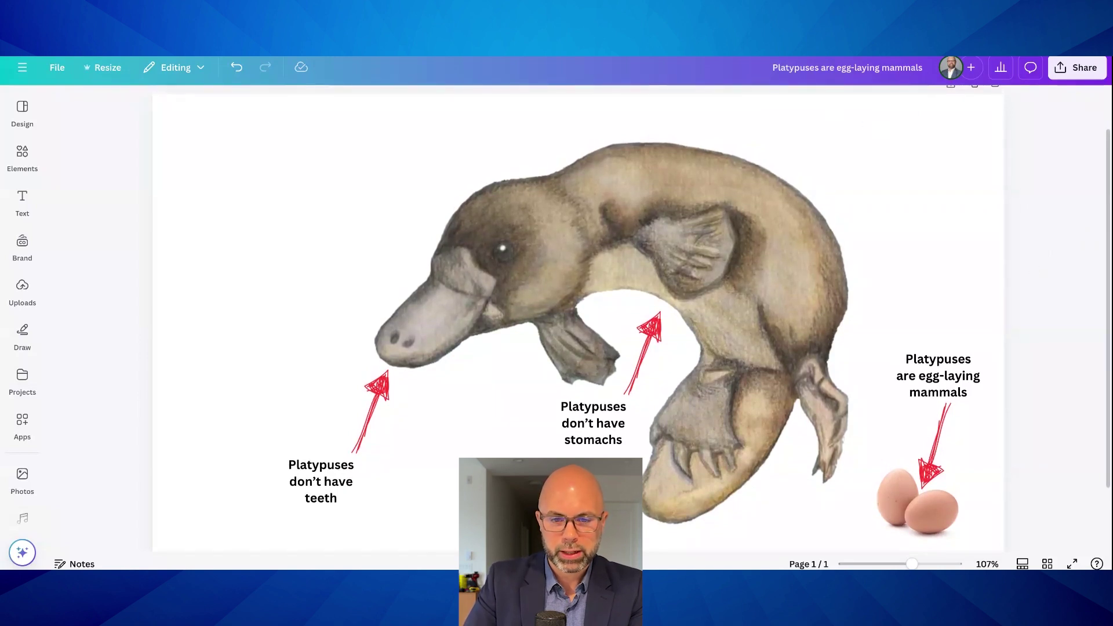
Return to the Treehugger article and scroll to section 9, 'Platypuses 'See' With Their Bills Underwater'.
key(ctrl+Tab)
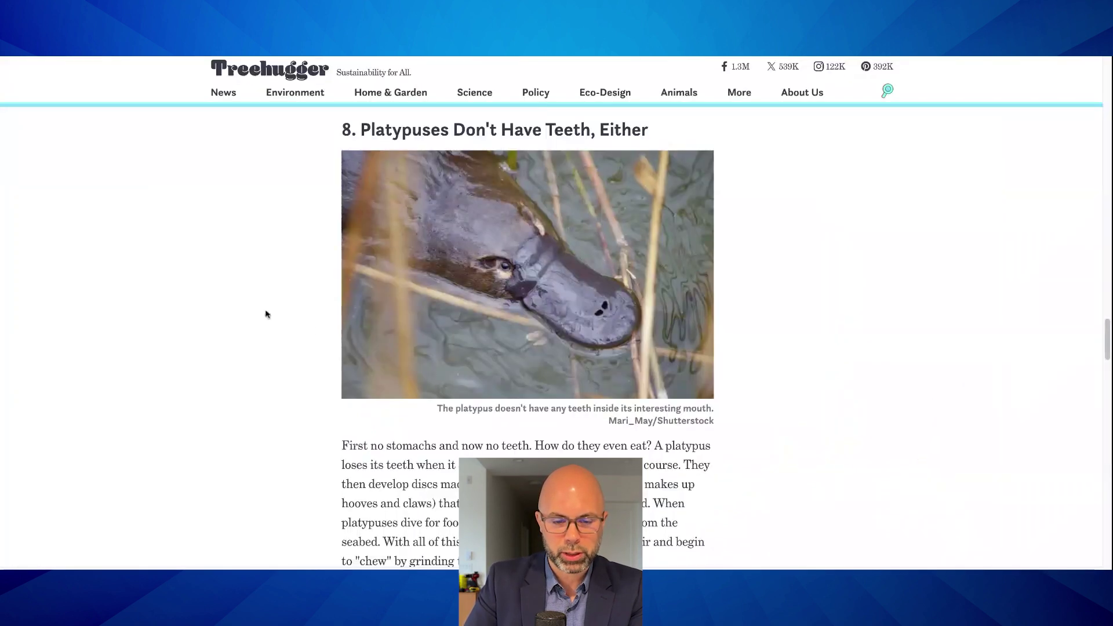
scroll(308, 335, down, 6)
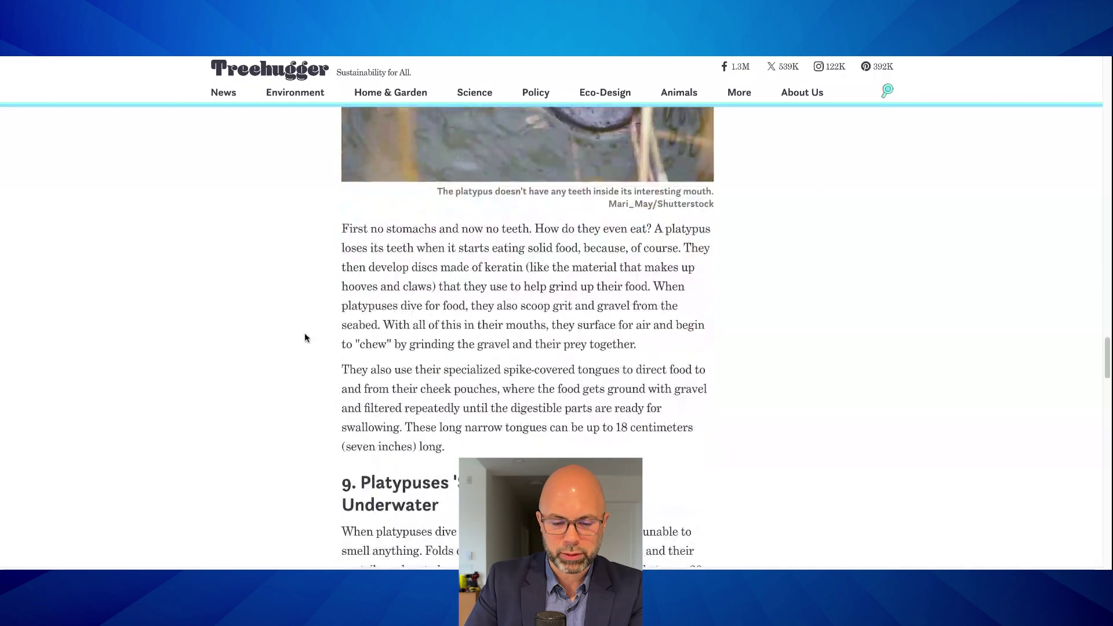
scroll(304, 340, down, 2)
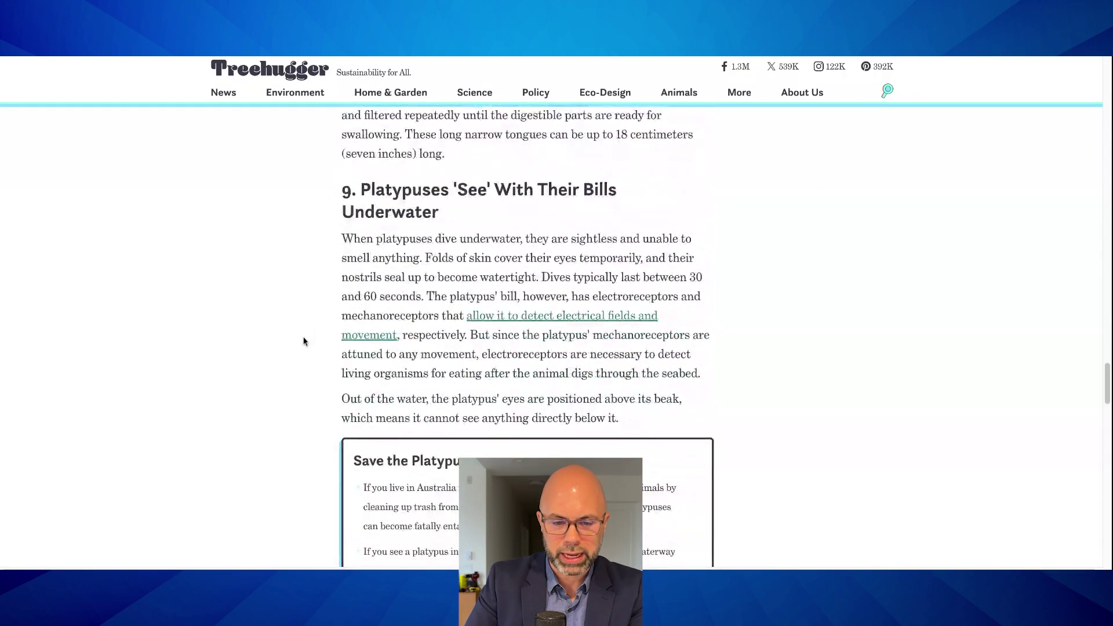
scroll(304, 340, down, 1)
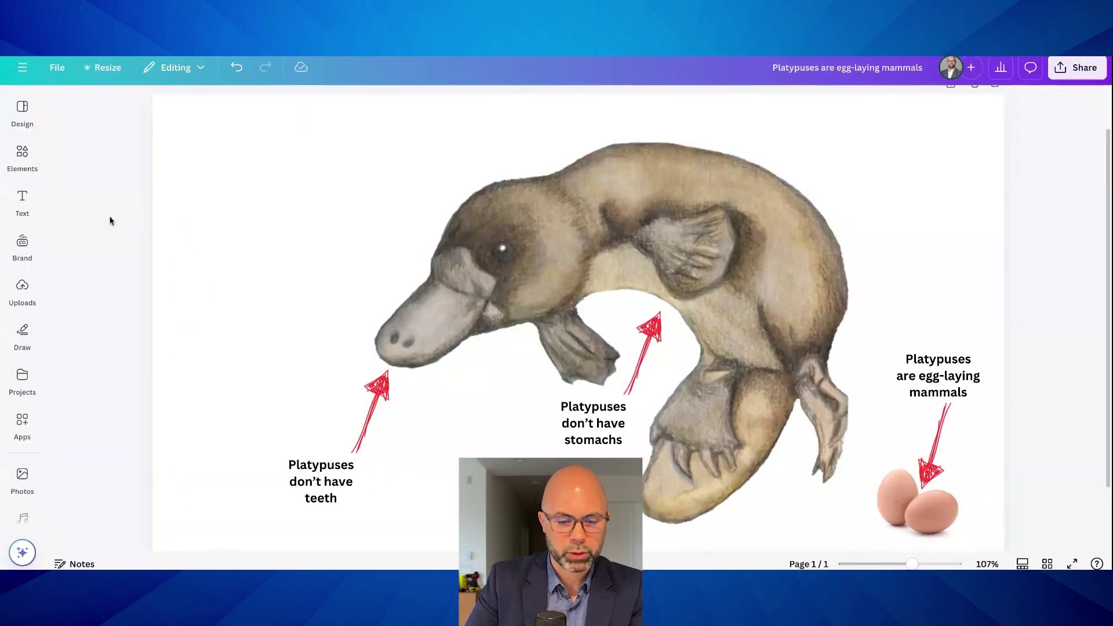
Copy the teeth label and position the copy in the page's top-left area.
click(320, 481)
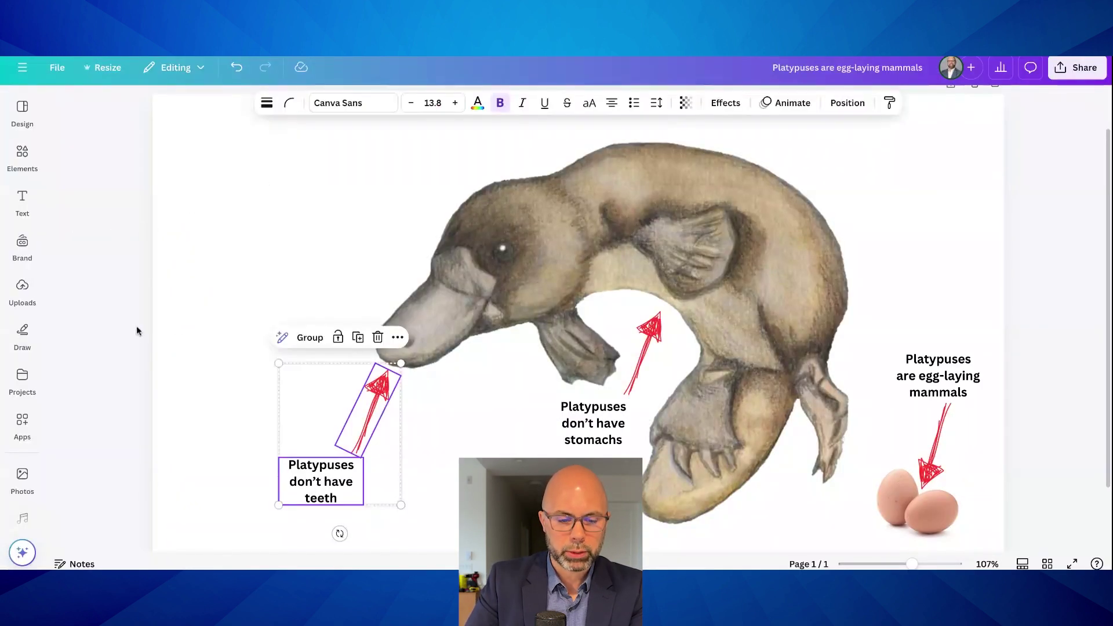
click(139, 338)
click(304, 474)
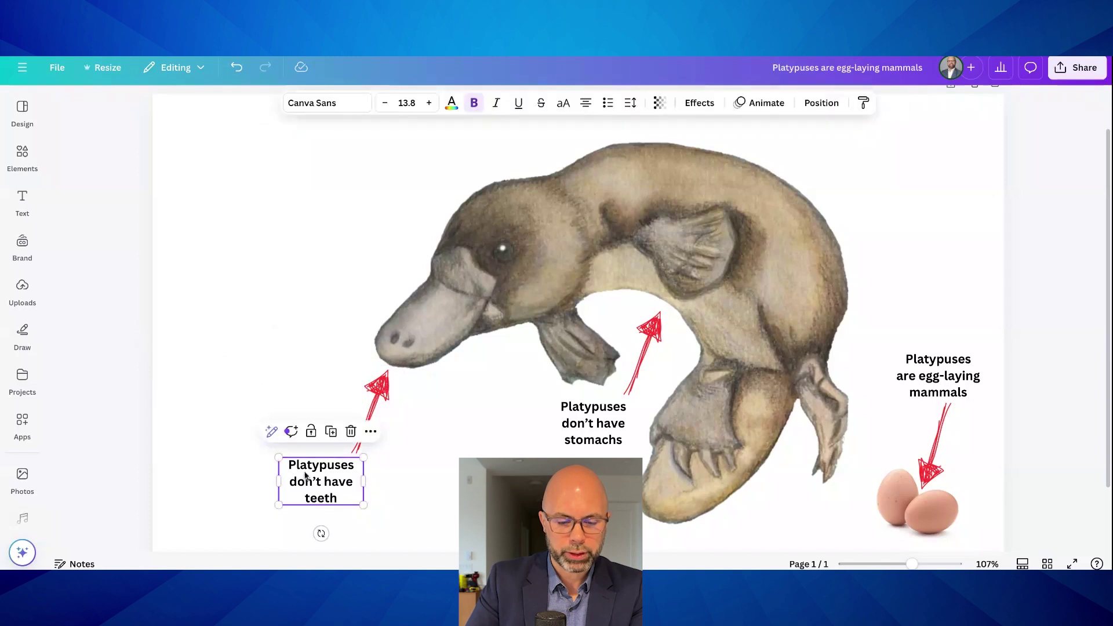
click(331, 431)
drag(330, 438, 312, 178)
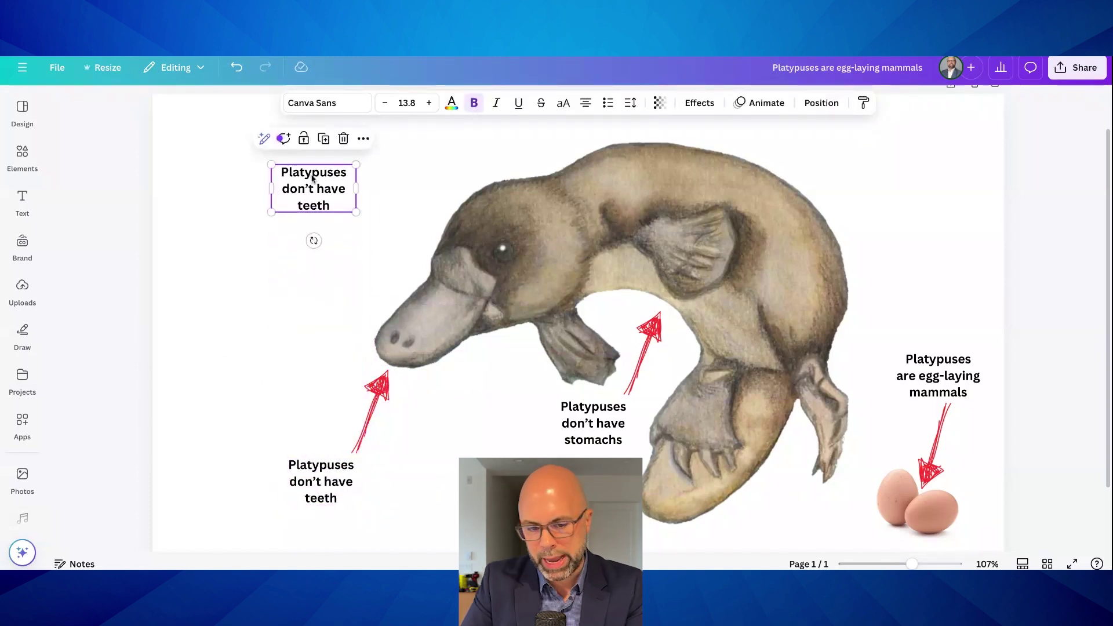
click(22, 208)
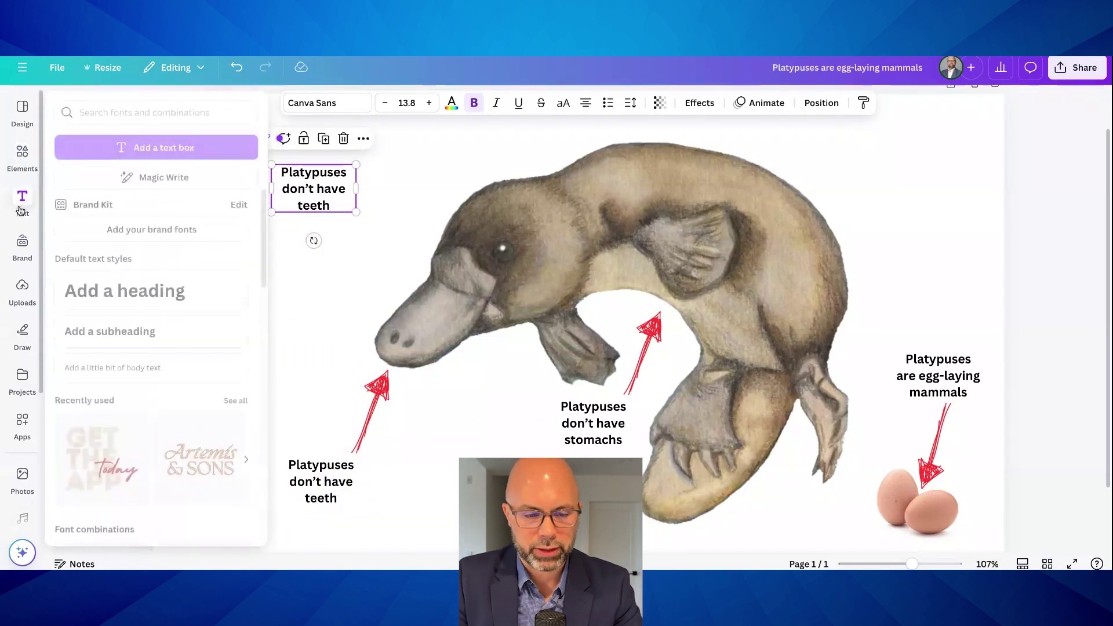
click(22, 200)
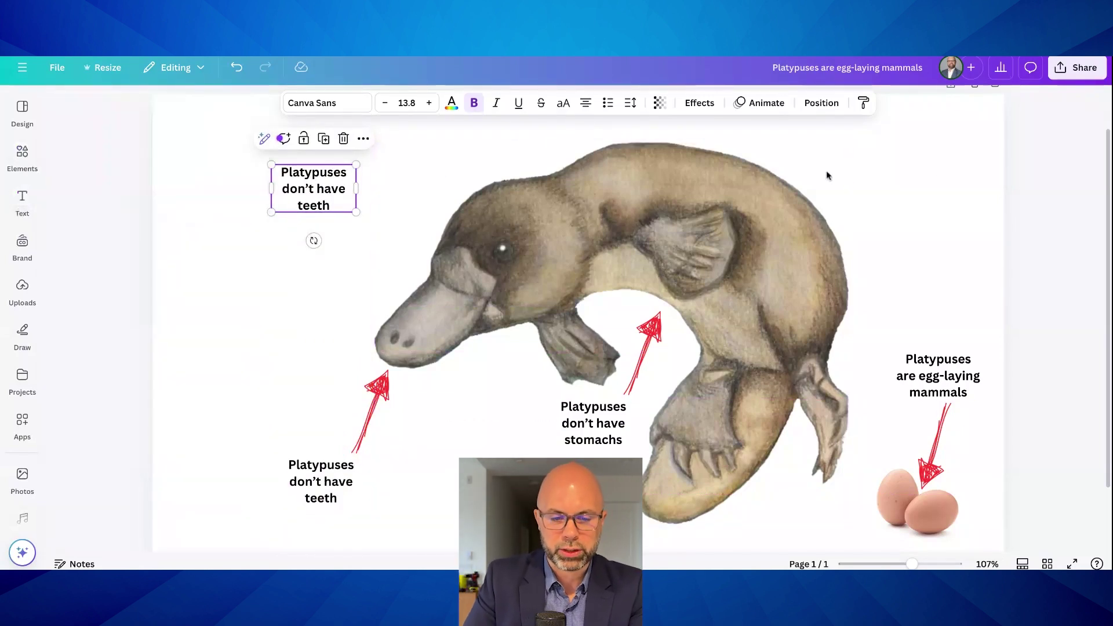
drag(319, 189, 332, 221)
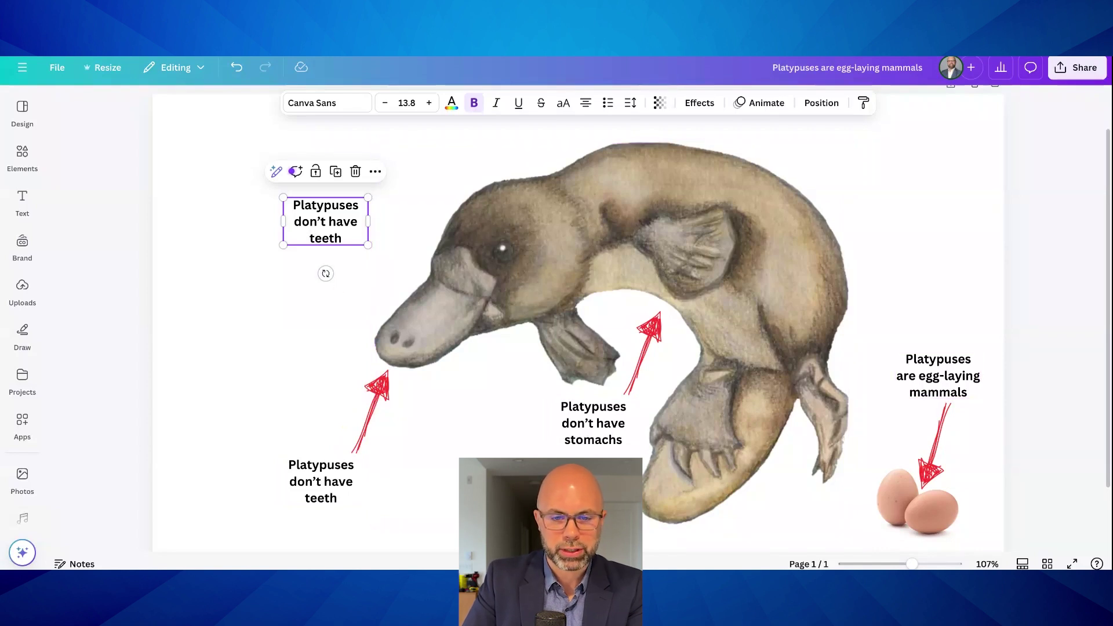
Replace the copy's text with 'The platypus bill helps it “see” underwater'.
double_click(322, 222)
shift+click(318, 221)
click(359, 205)
key(BackSpace)
key(BackSpace)
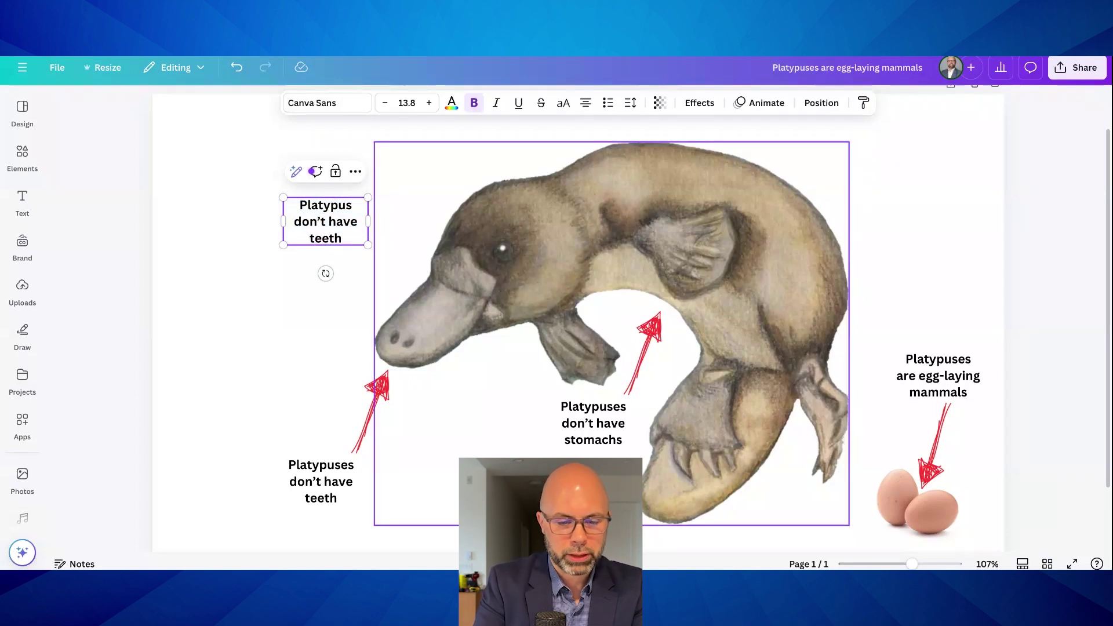
text(The platypus bill hel)
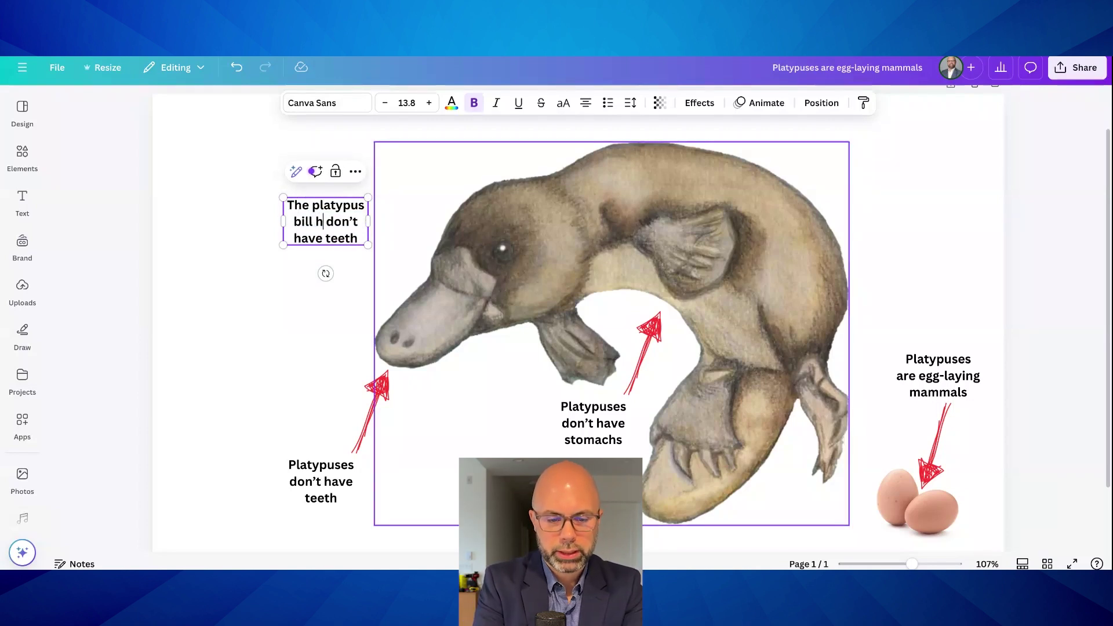
text(ps it “s)
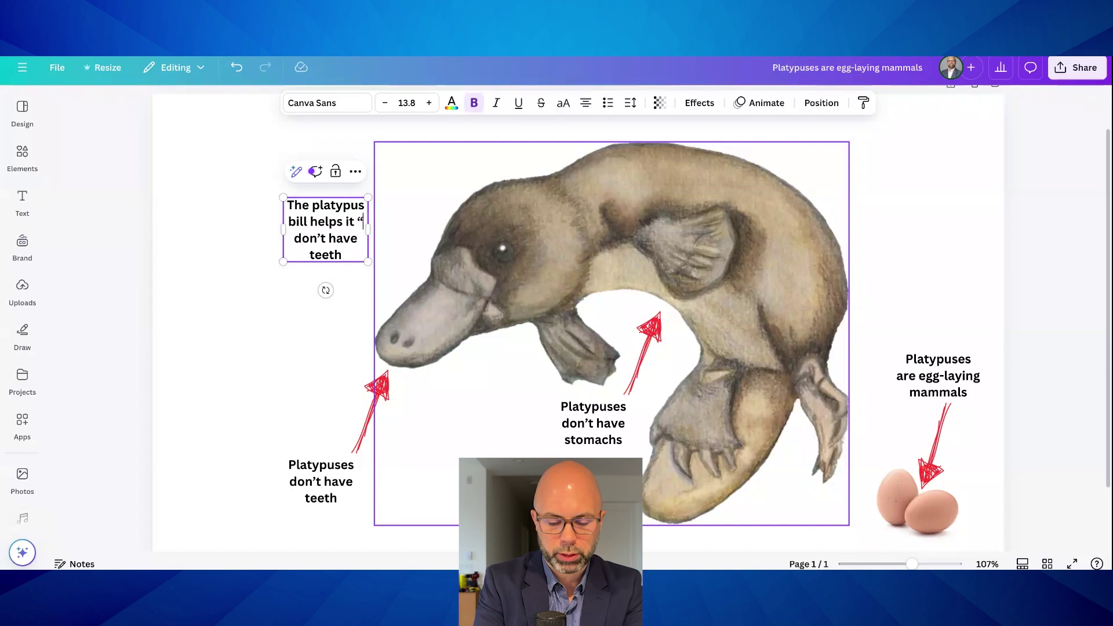
text(ee” underwater)
key(shift+ctrl+End)
key(BackSpace)
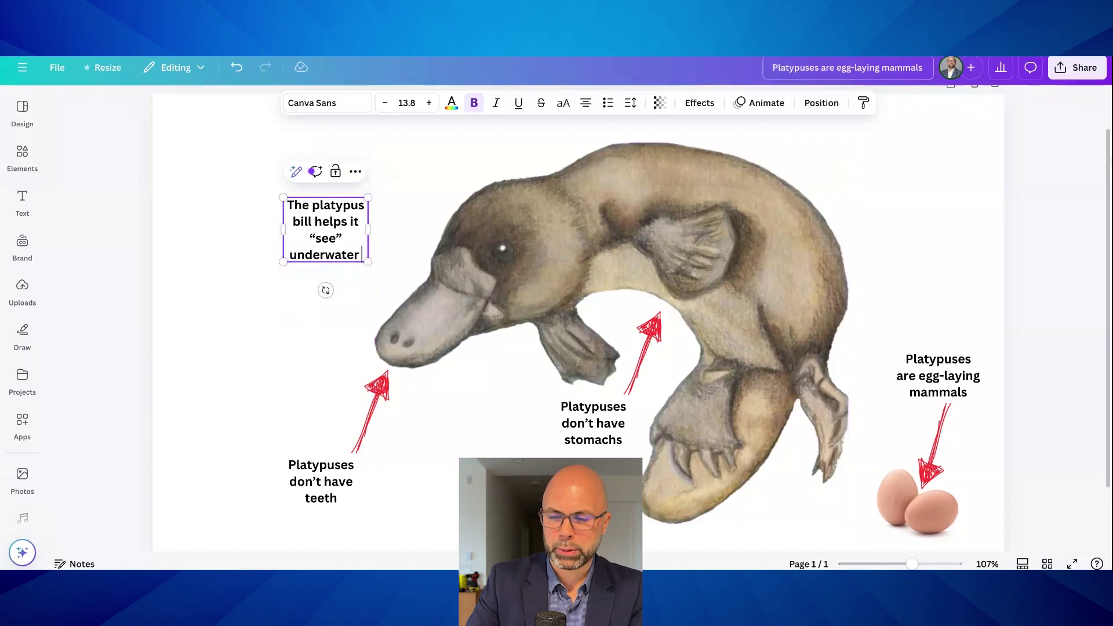
click(1019, 208)
key(ctrl+z)
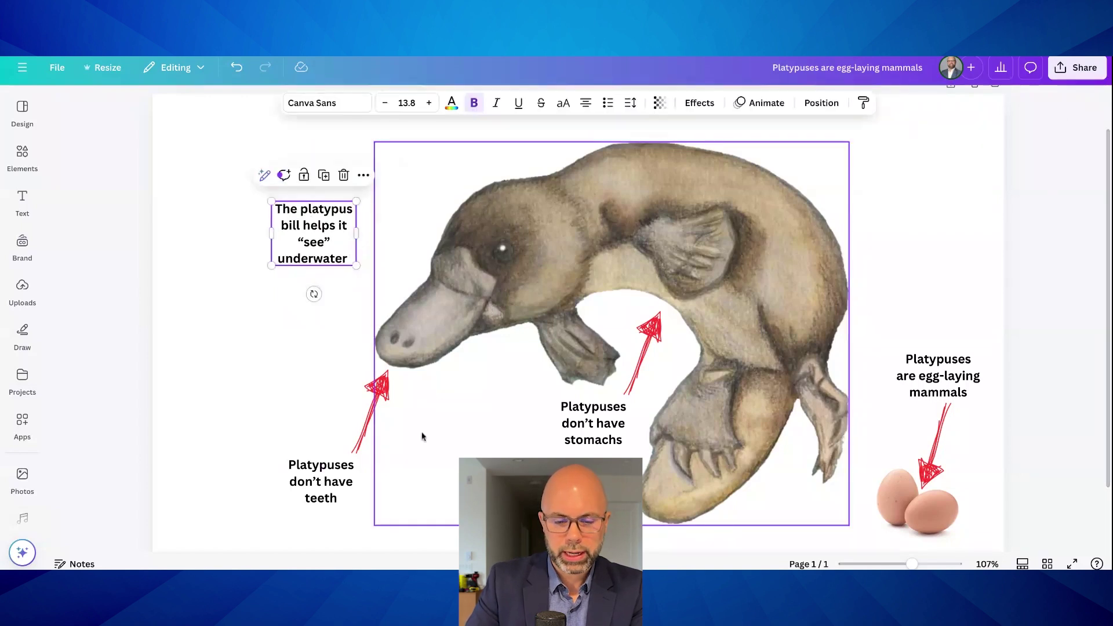
click(360, 435)
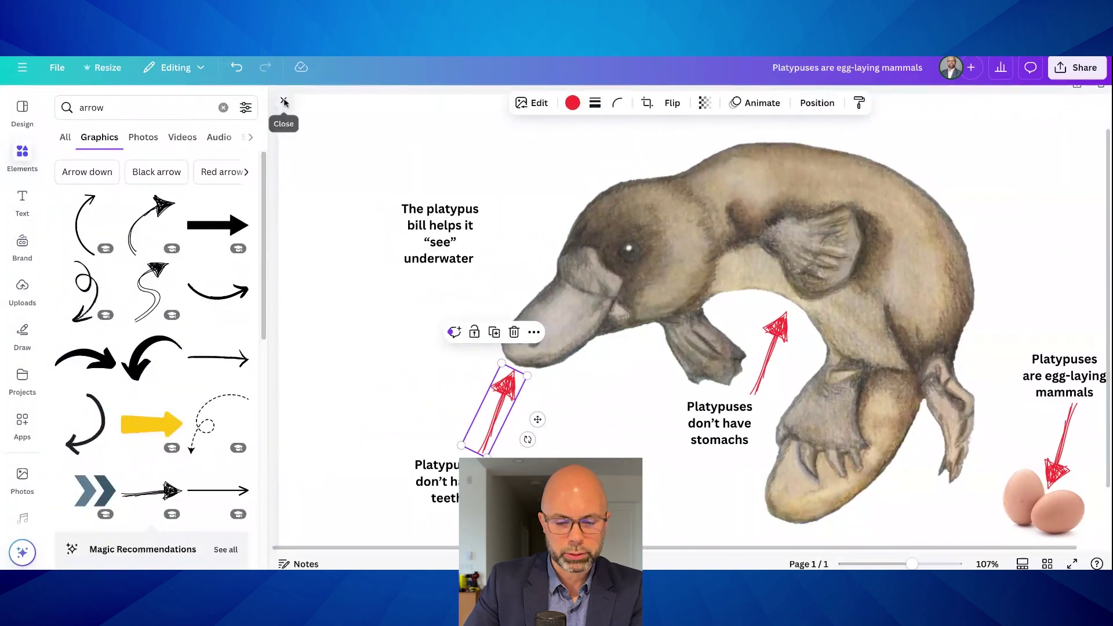
Duplicate the teeth arrow, set it under the bill caption and rotate it toward the bill.
click(283, 104)
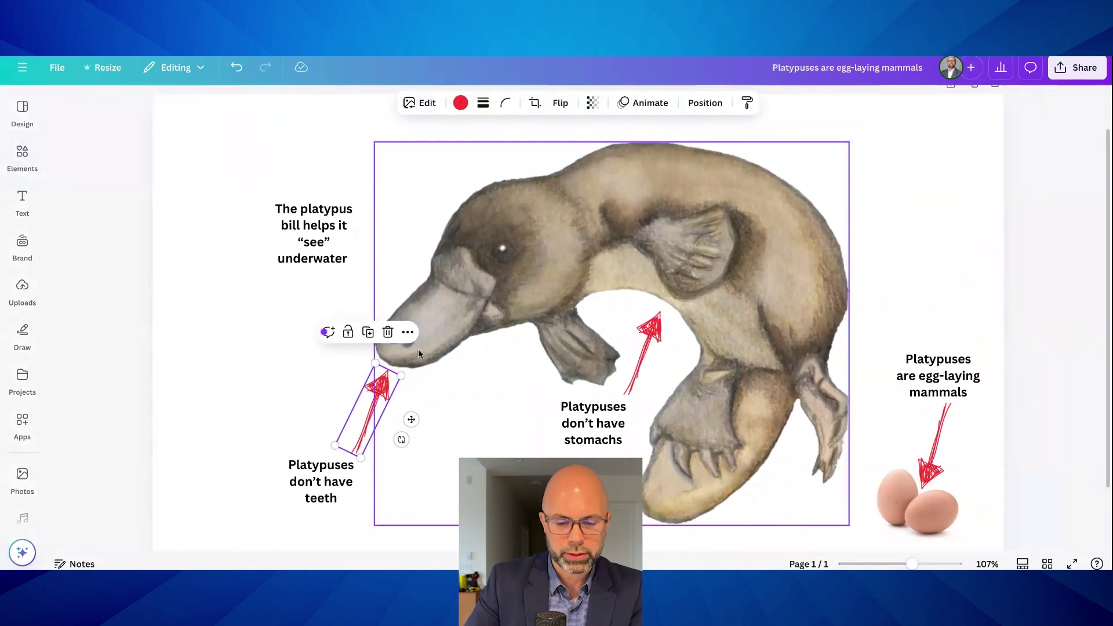
click(368, 331)
drag(382, 412, 292, 331)
drag(298, 293, 323, 269)
drag(288, 222, 271, 210)
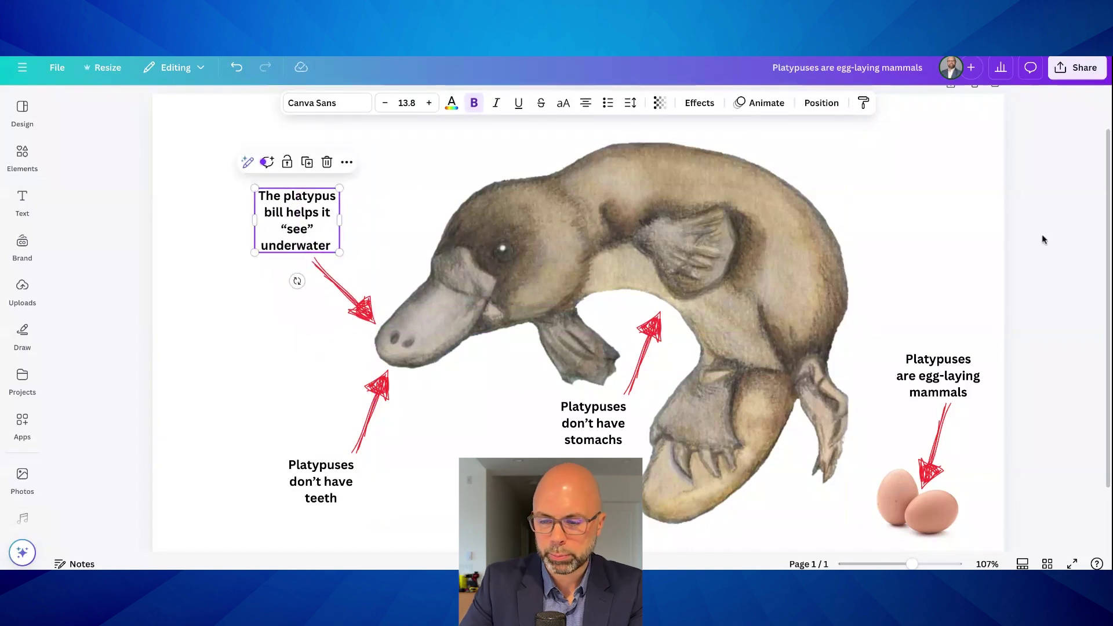
click(1048, 251)
scroll(1046, 319, up, 1)
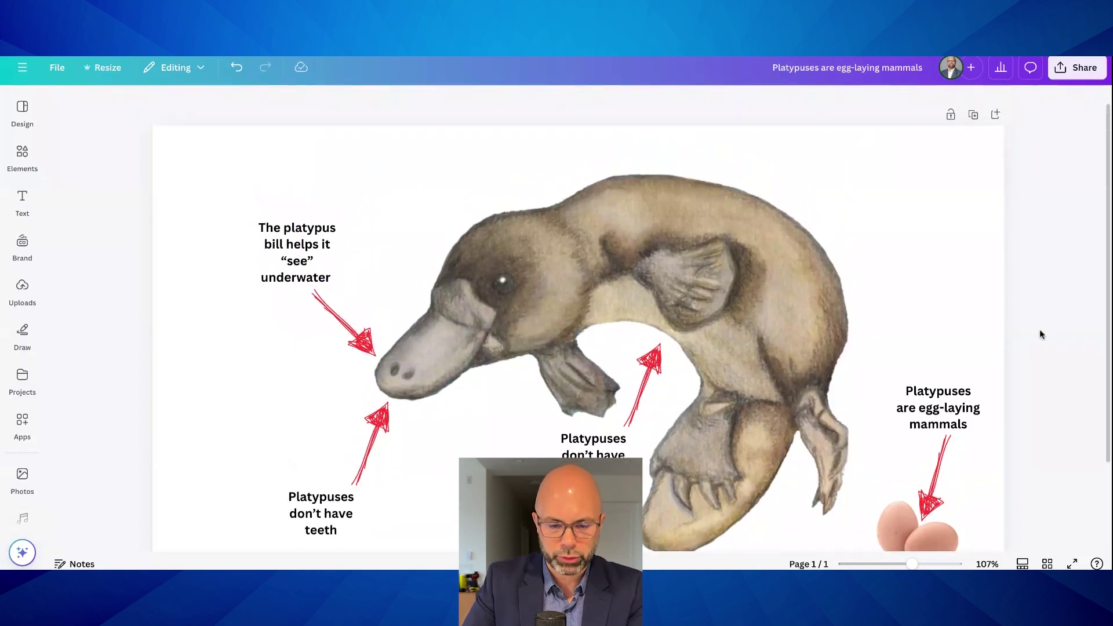
scroll(1039, 334, down, 2)
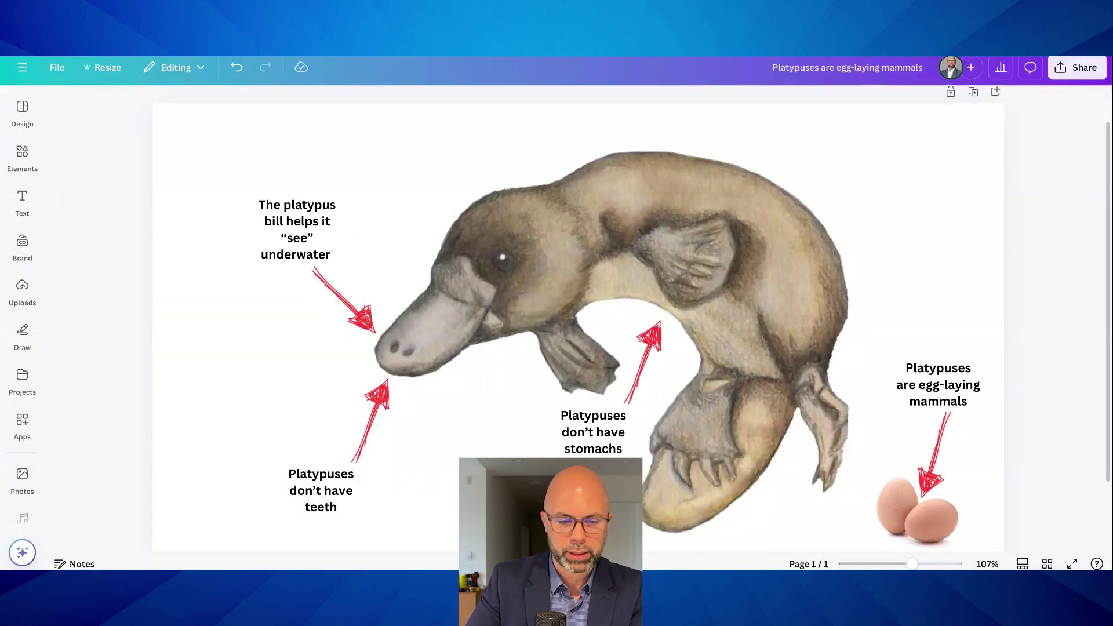
scroll(630, 120, down, 1)
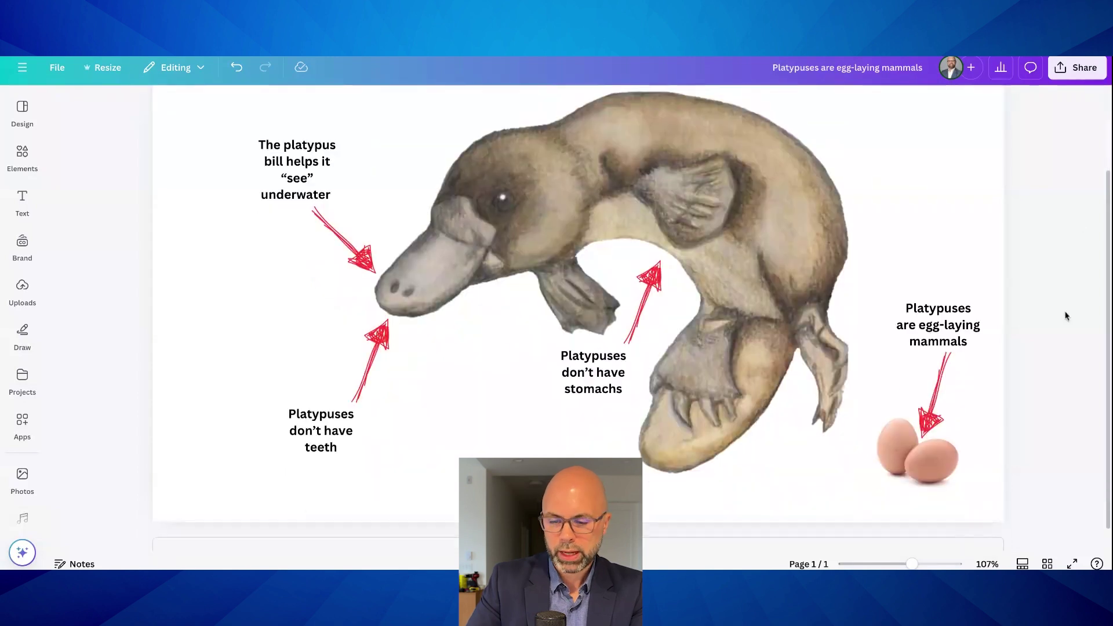
Copy the egg arrow and egg-laying label, moving both beside the hind leg.
click(940, 408)
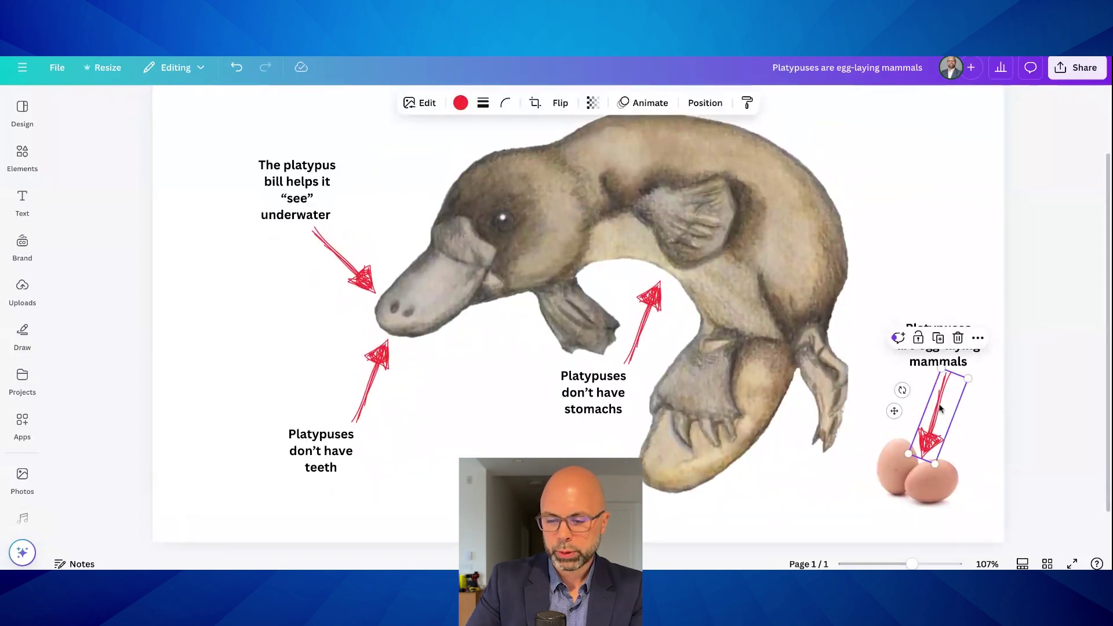
click(944, 337)
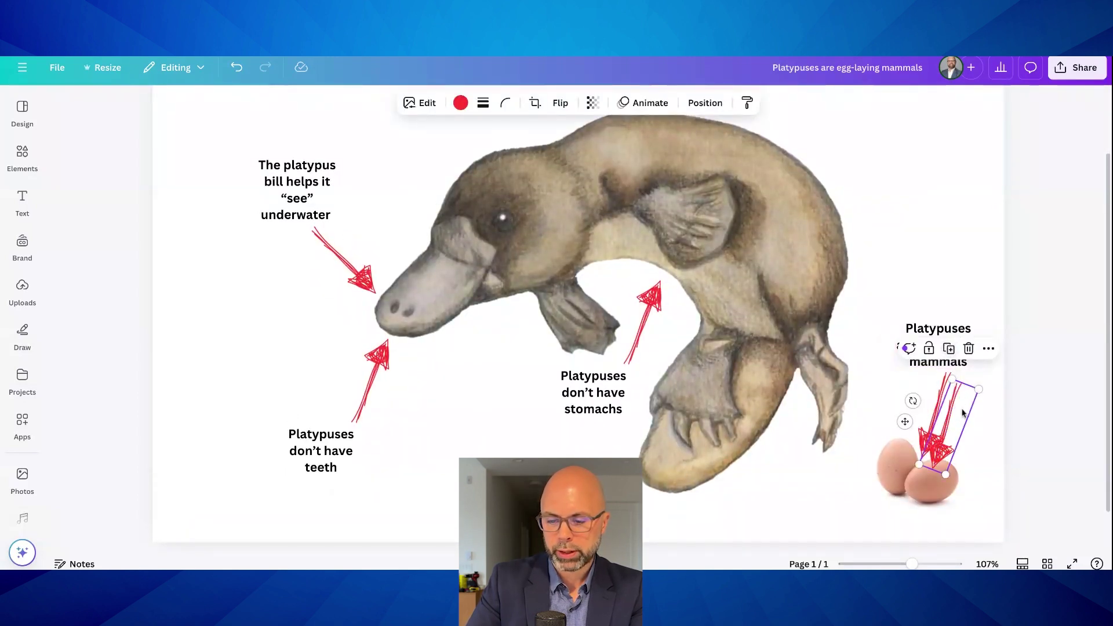
drag(952, 407, 833, 212)
click(942, 337)
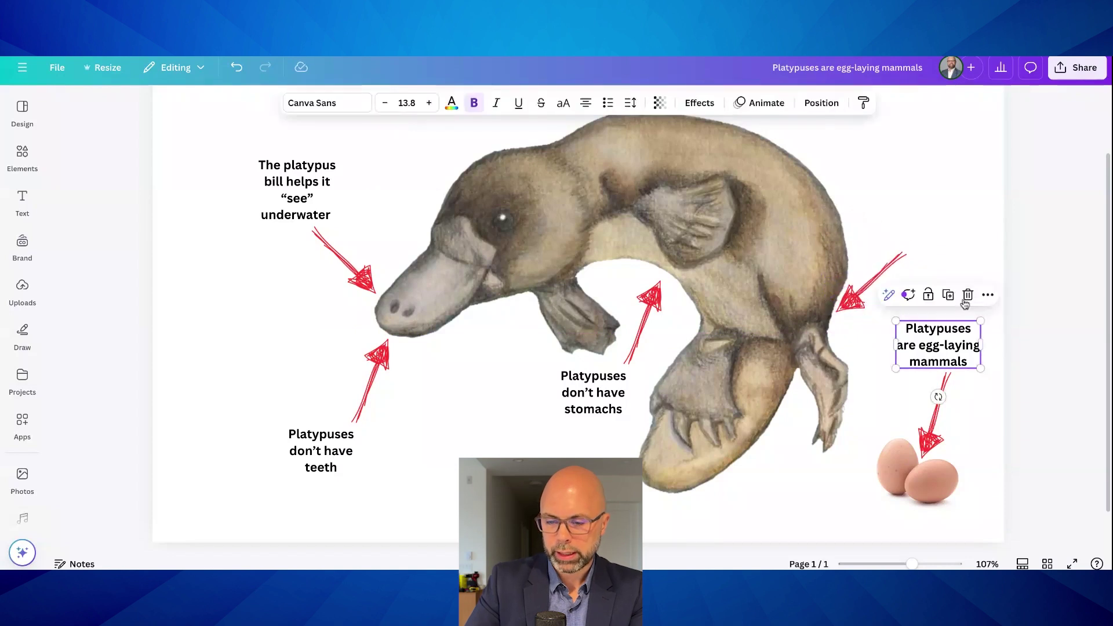
click(949, 306)
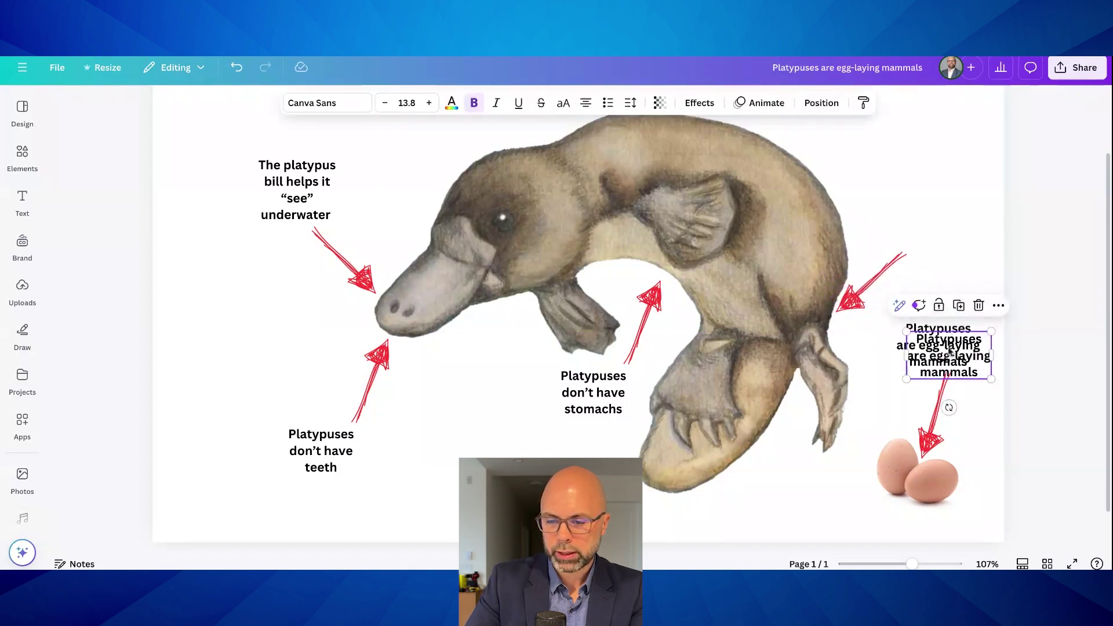
drag(950, 350, 927, 218)
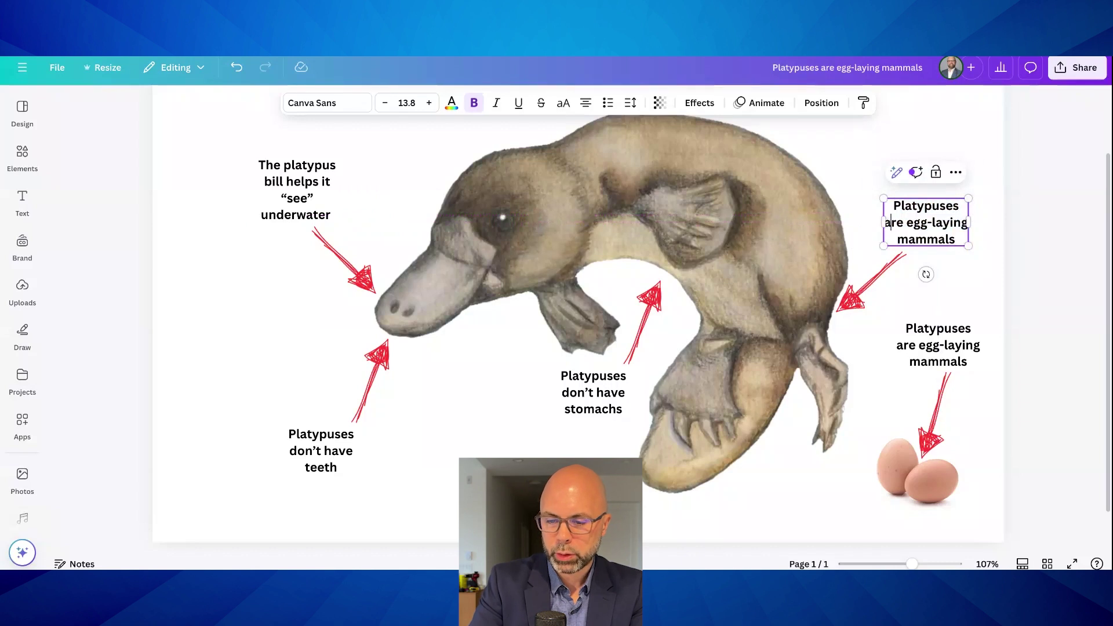
Retype the copied label as 'Male platypuses have a venomous spur on their ankles' above the arrow.
text(Male)
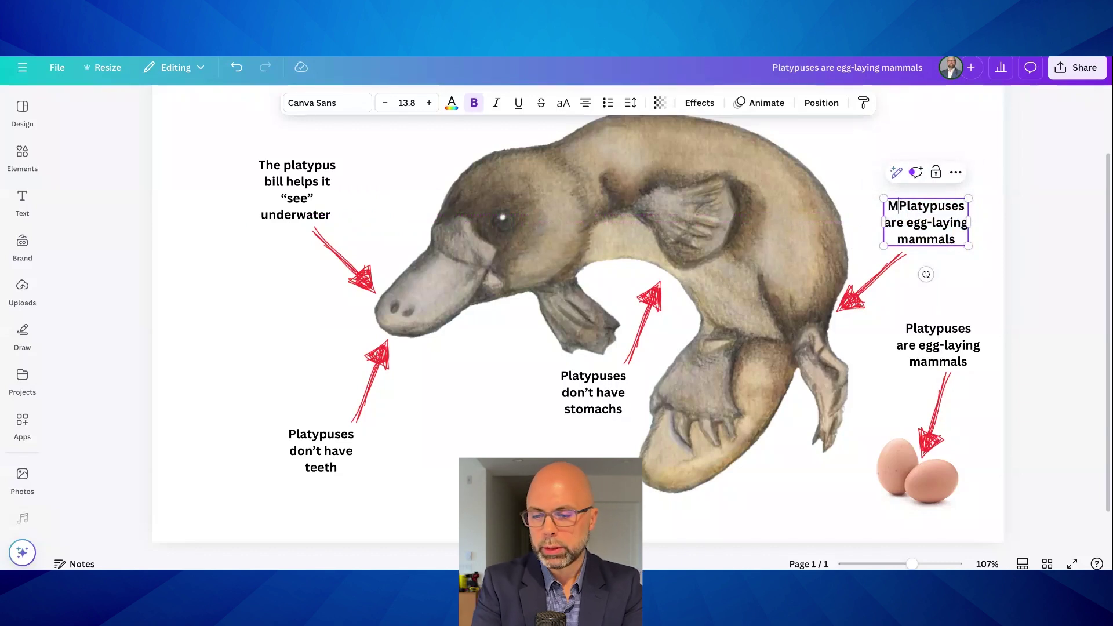
key(Delete)
text(p)
key(End)
key(shift+Down)
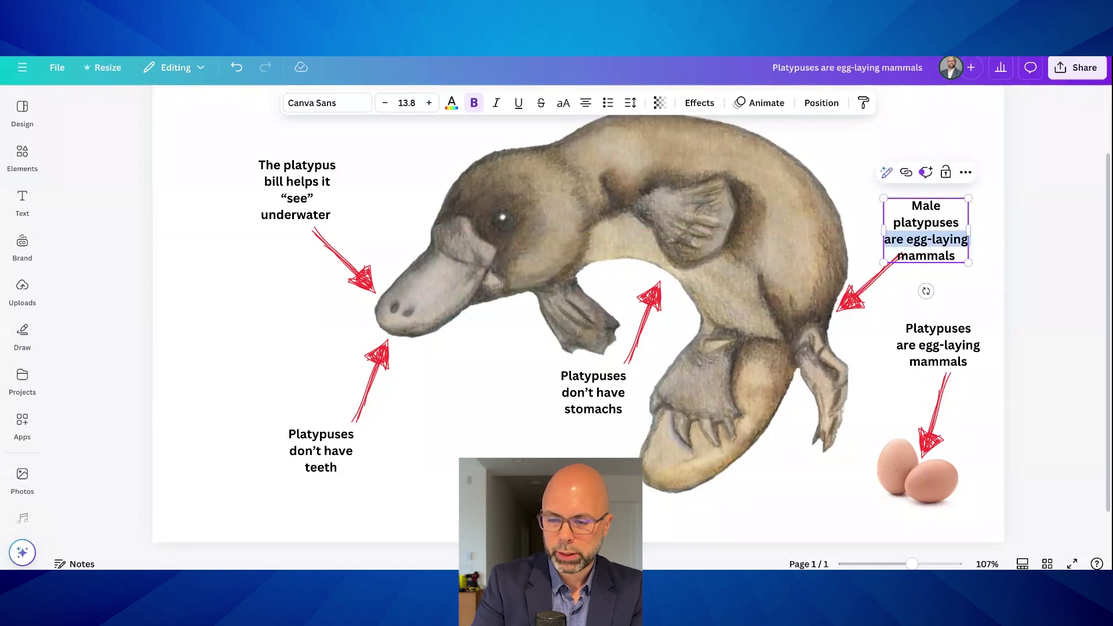
key(shift+Down)
text(have a ve)
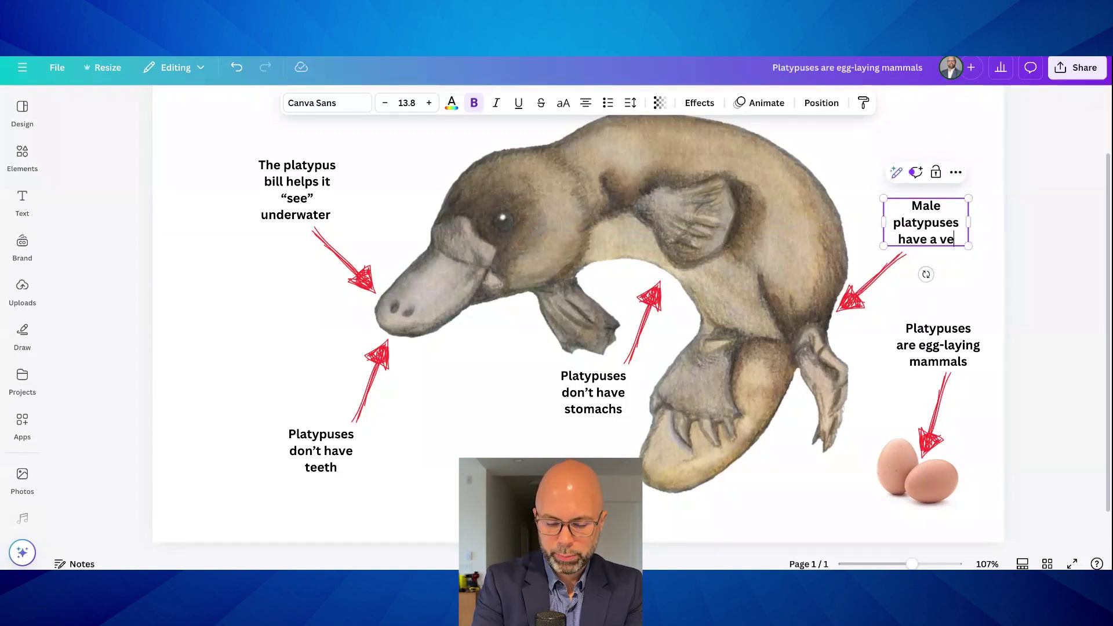
text(nomous spur)
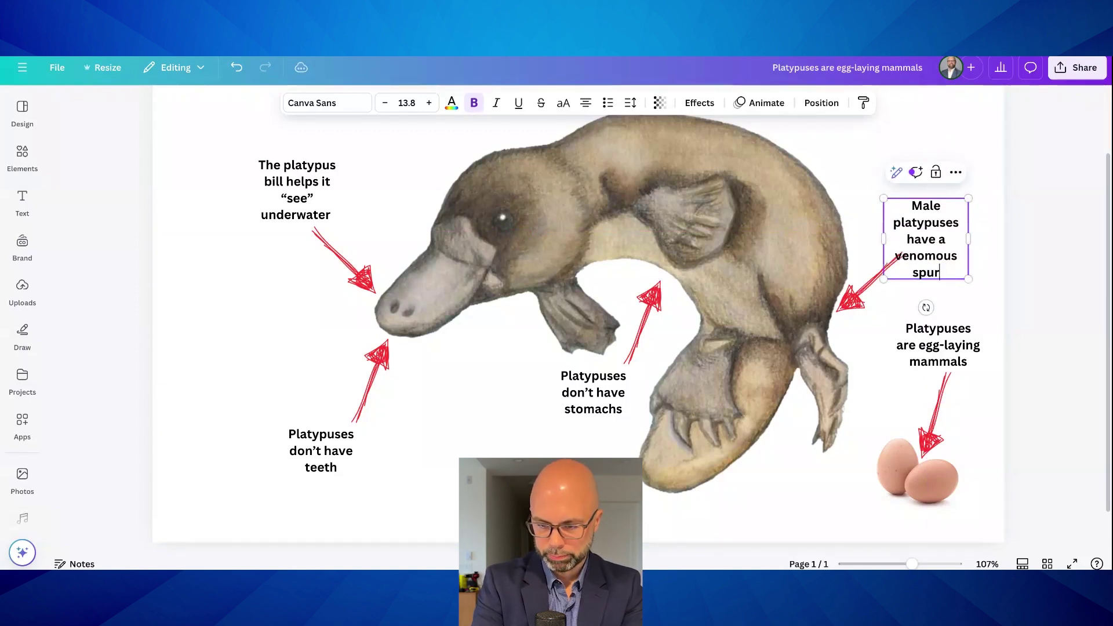
text( on their ankles)
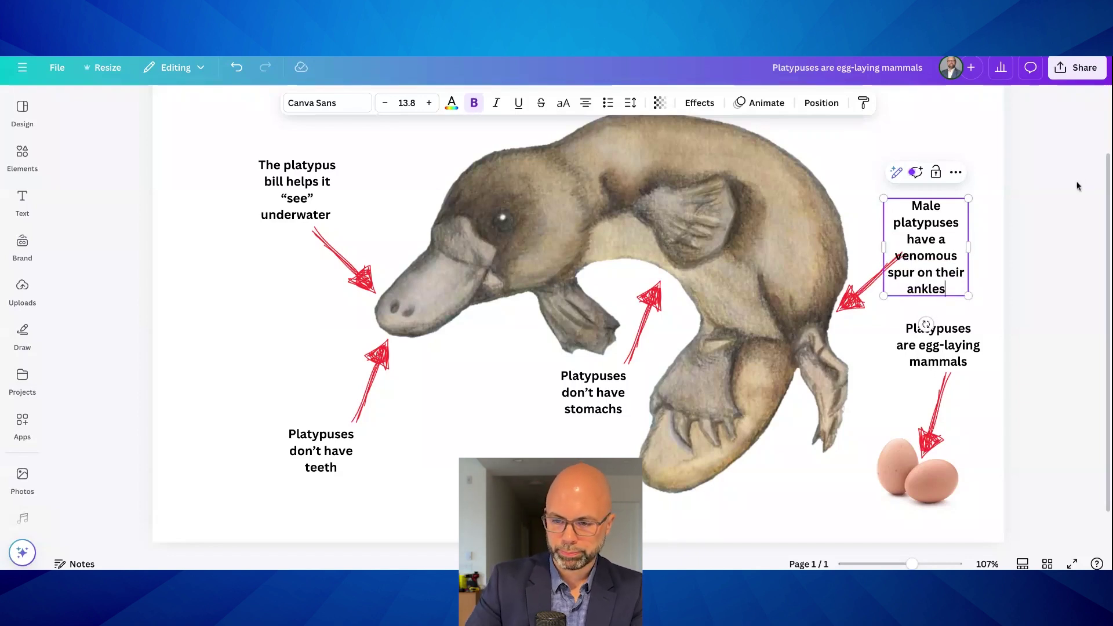
click(1032, 211)
click(925, 246)
drag(925, 247, 938, 210)
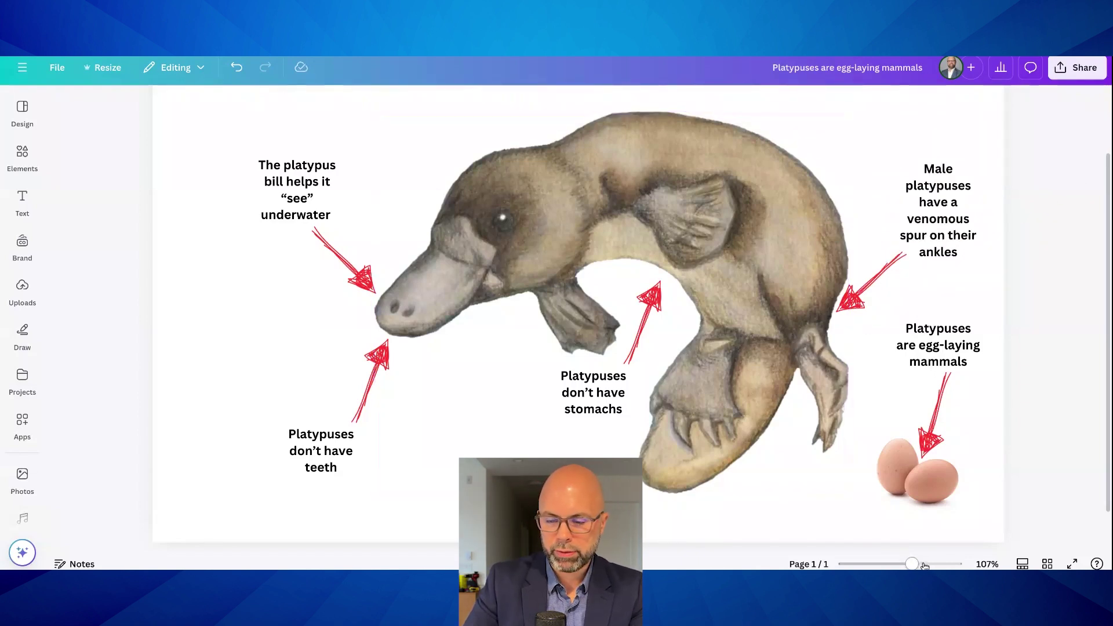
Place a widened, left-aligned copy of the egg-laying label at the page's bottom-left.
drag(918, 566, 908, 566)
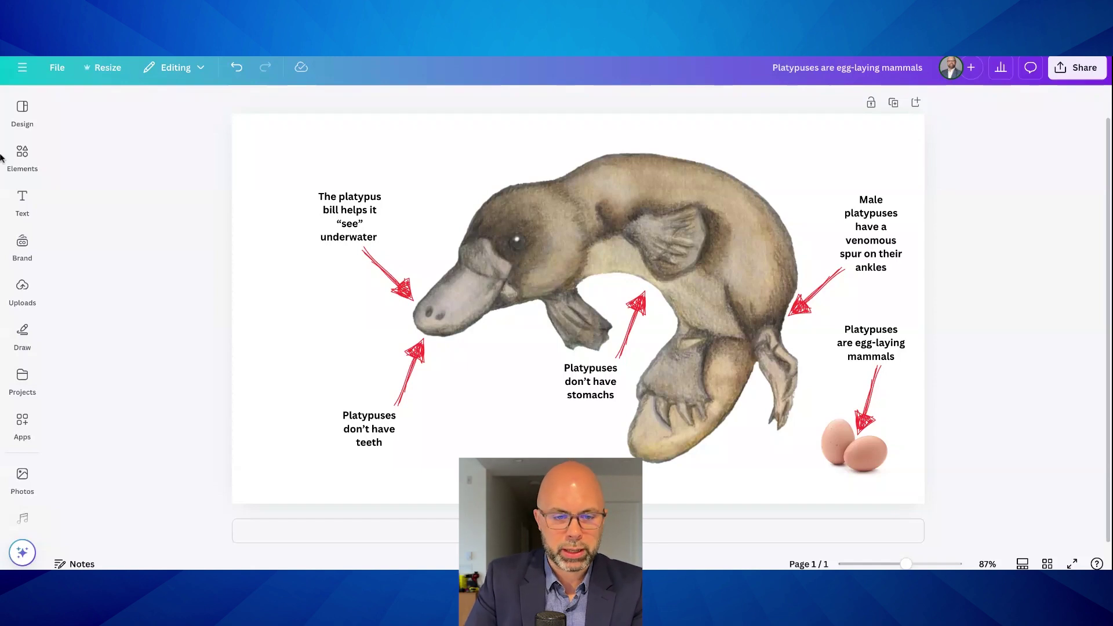
click(2, 156)
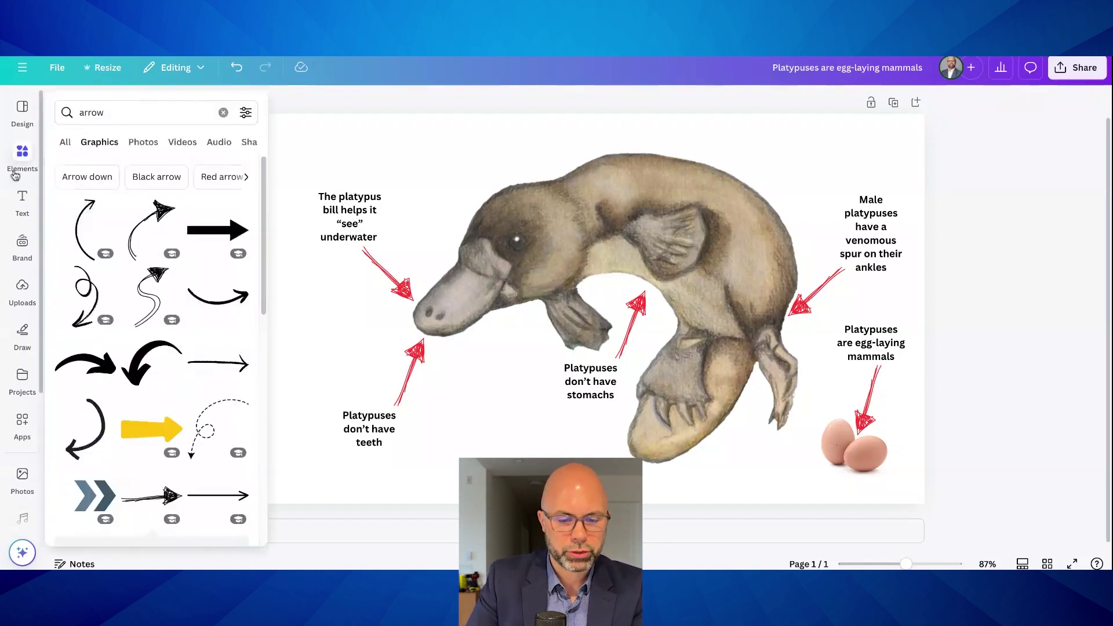
click(340, 281)
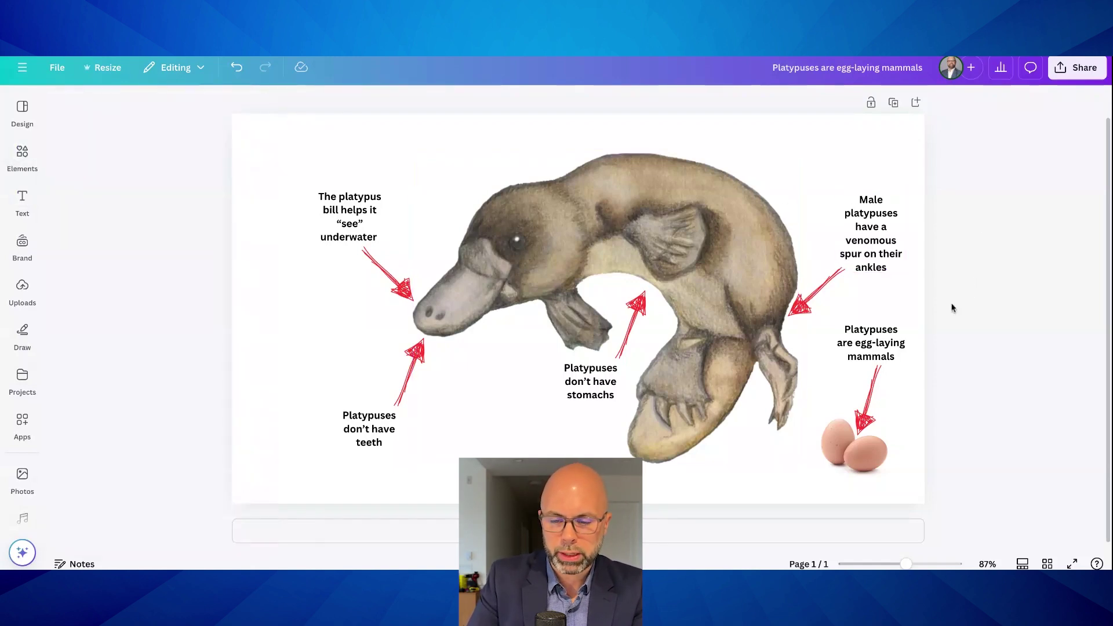
click(873, 345)
click(879, 297)
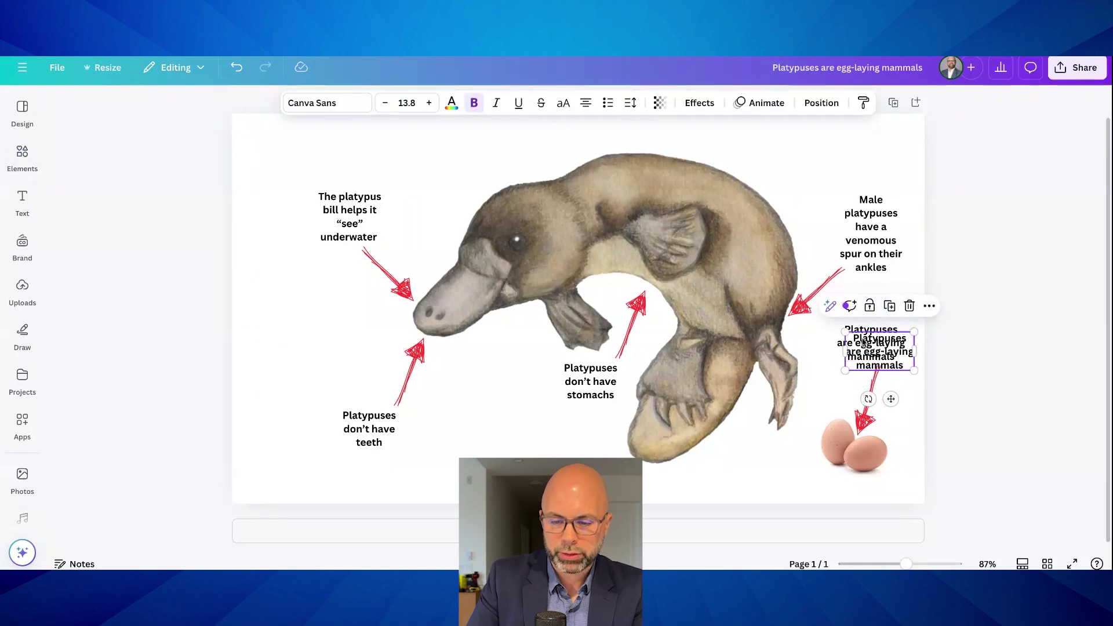
drag(839, 359, 269, 482)
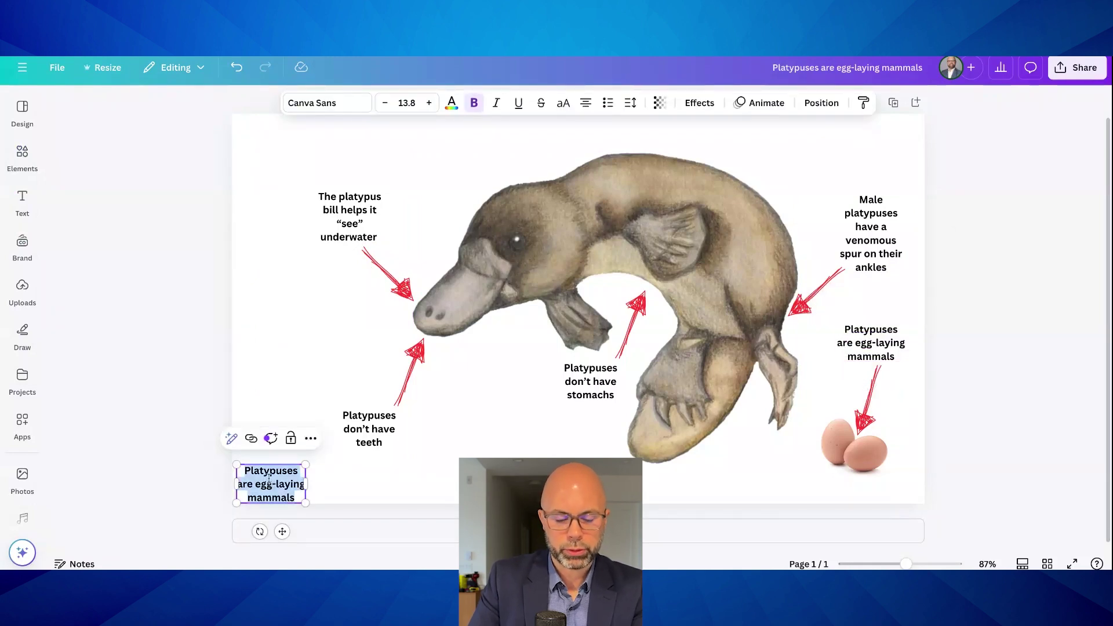
drag(312, 485, 668, 486)
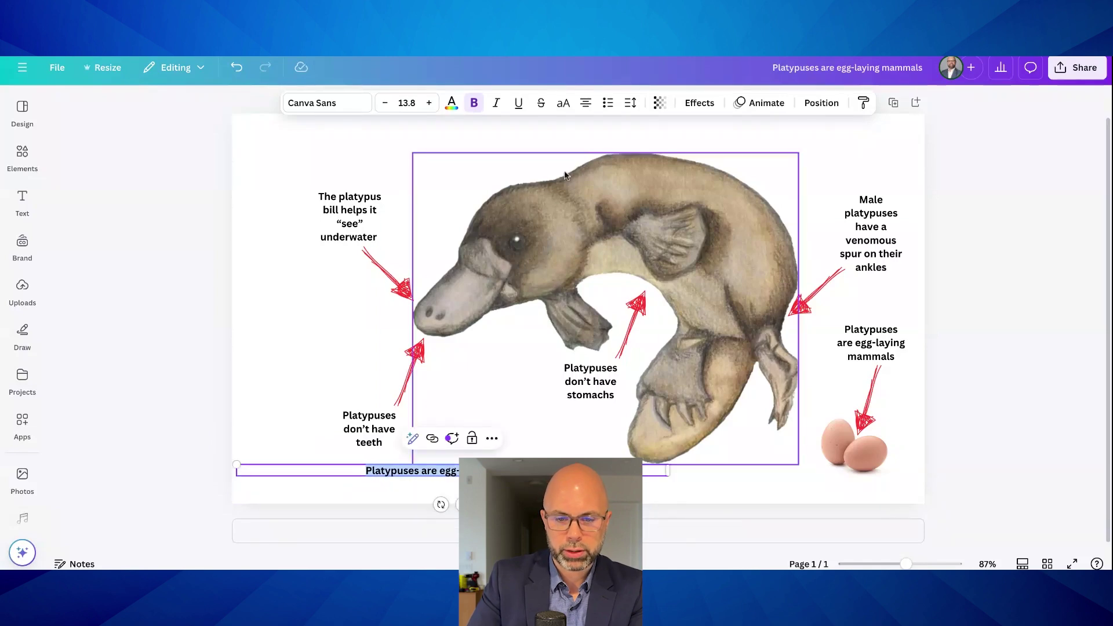
key(ctrl+shift+l)
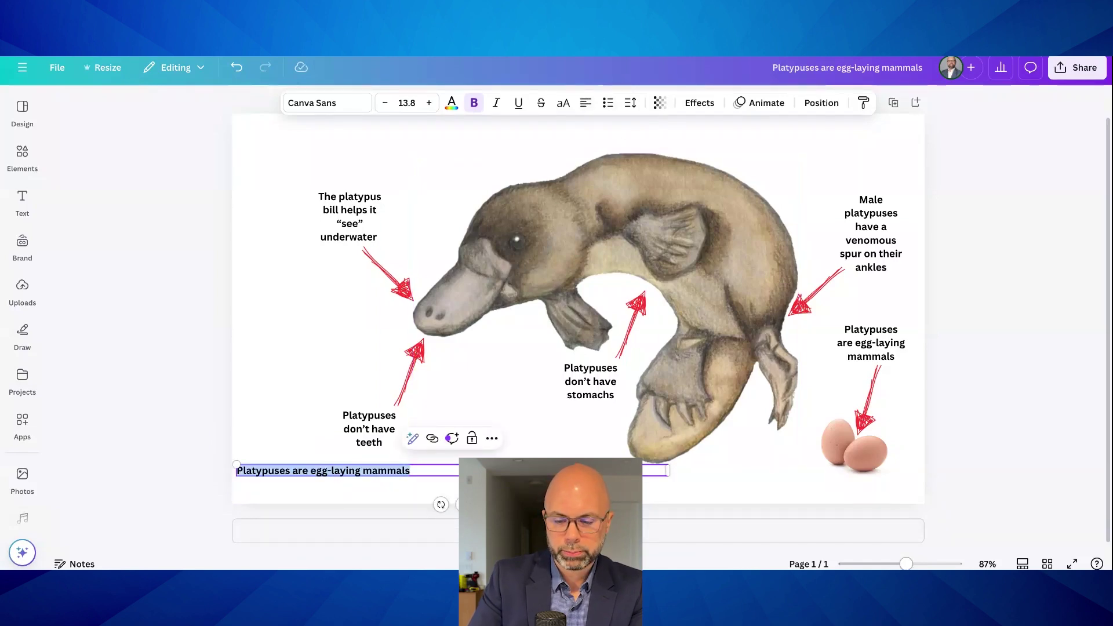
Change its text to 'Sources Cited: mygreenworld.org and treehugger.com' and remove the bold.
scroll(393, 427, up, 5)
triple_click(274, 479)
text(So)
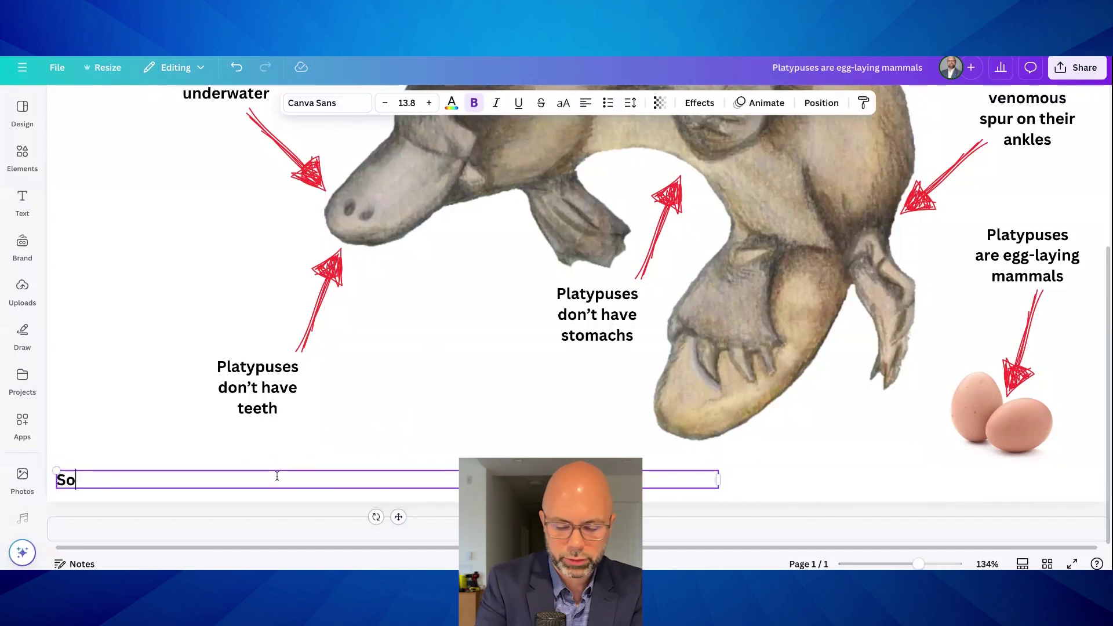
text(urces Cited:)
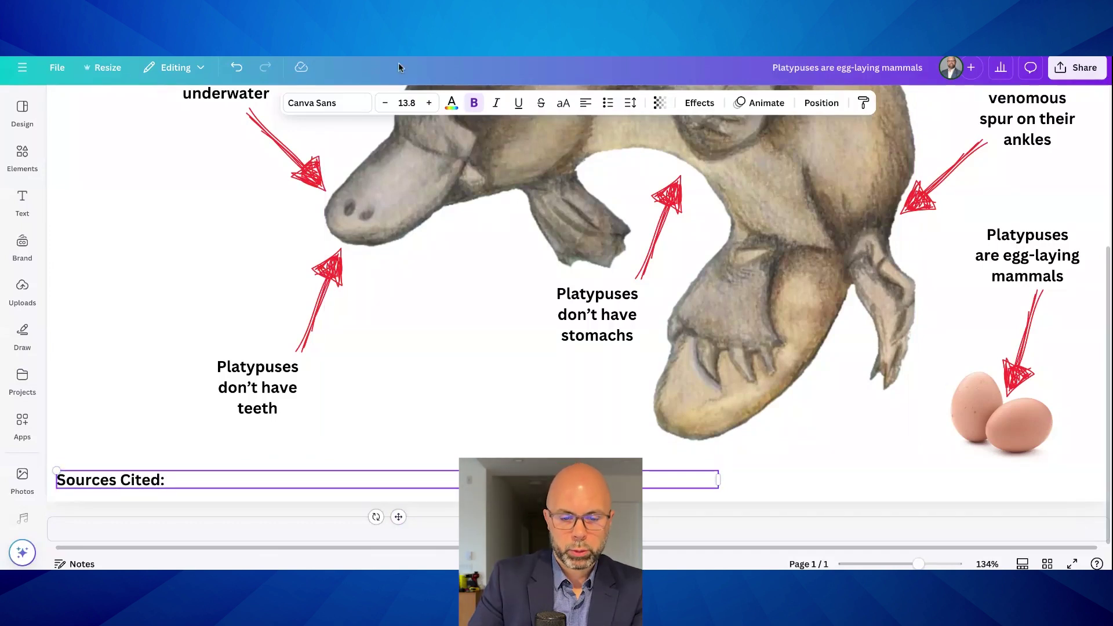
text(mygreenworld.org)
text(and)
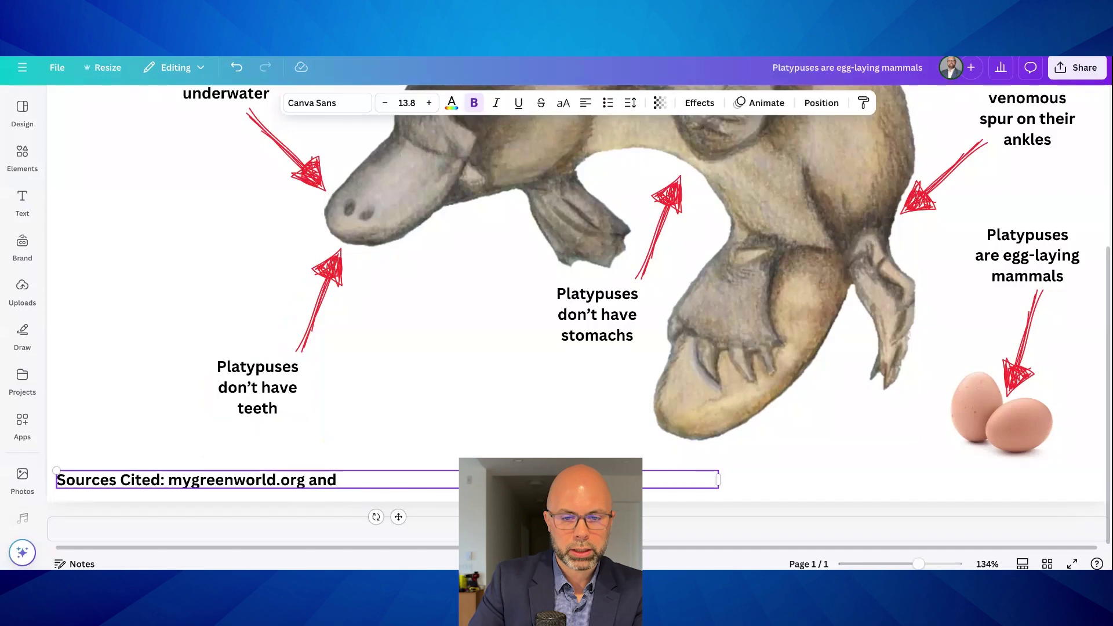
text(treehugger.com)
key(ctrl+a)
key(ctrl+b)
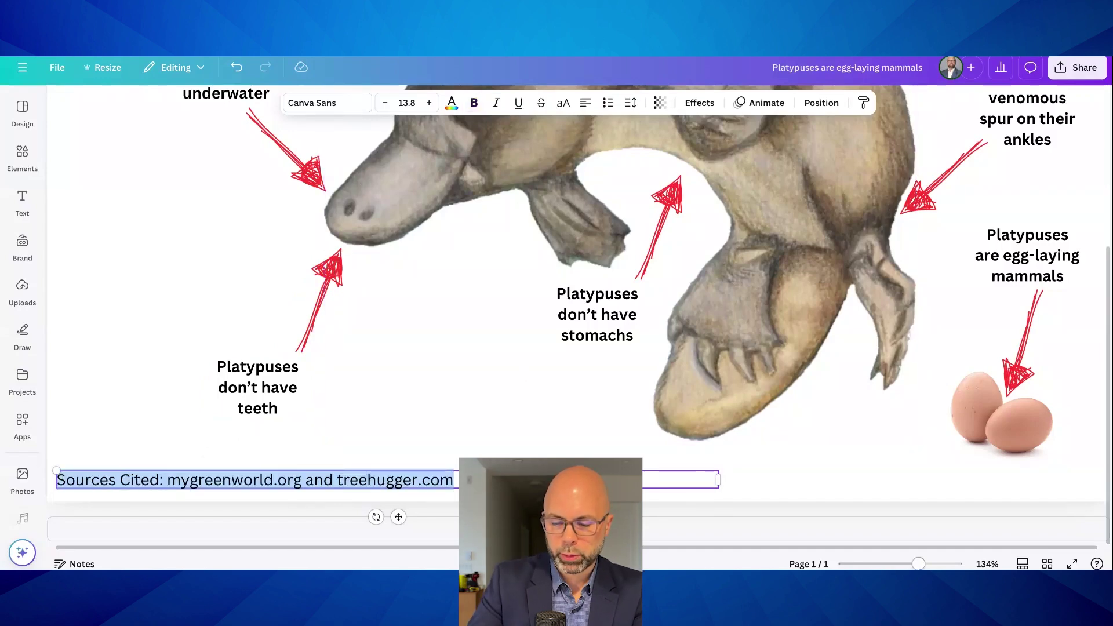
drag(918, 563, 904, 563)
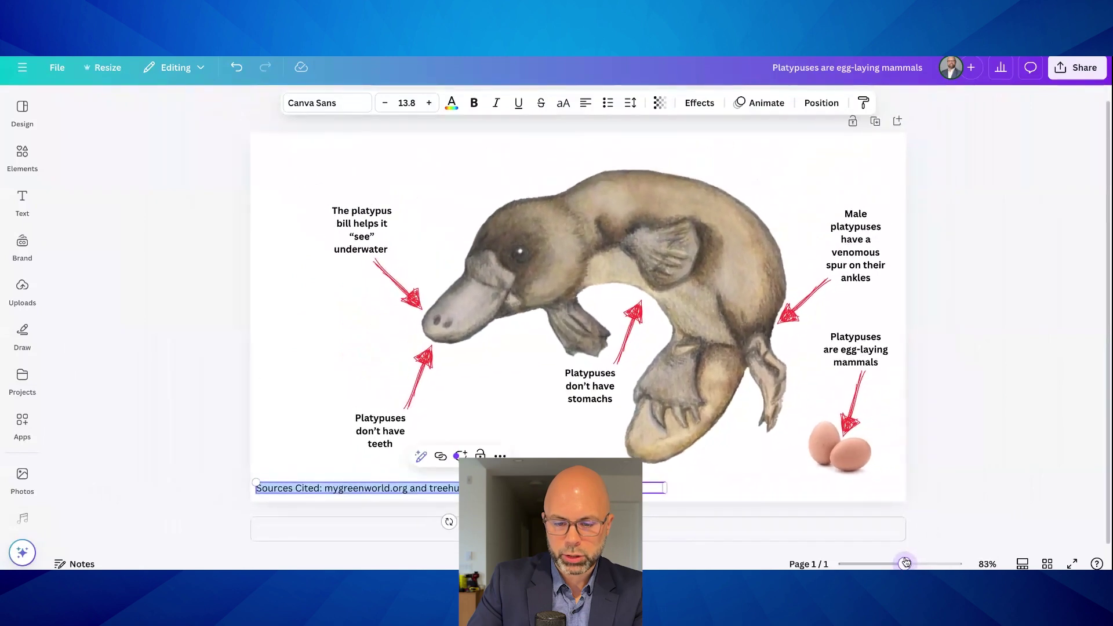
Nudge the Sources Cited line slightly to the right.
click(1031, 335)
click(328, 498)
drag(336, 497, 339, 495)
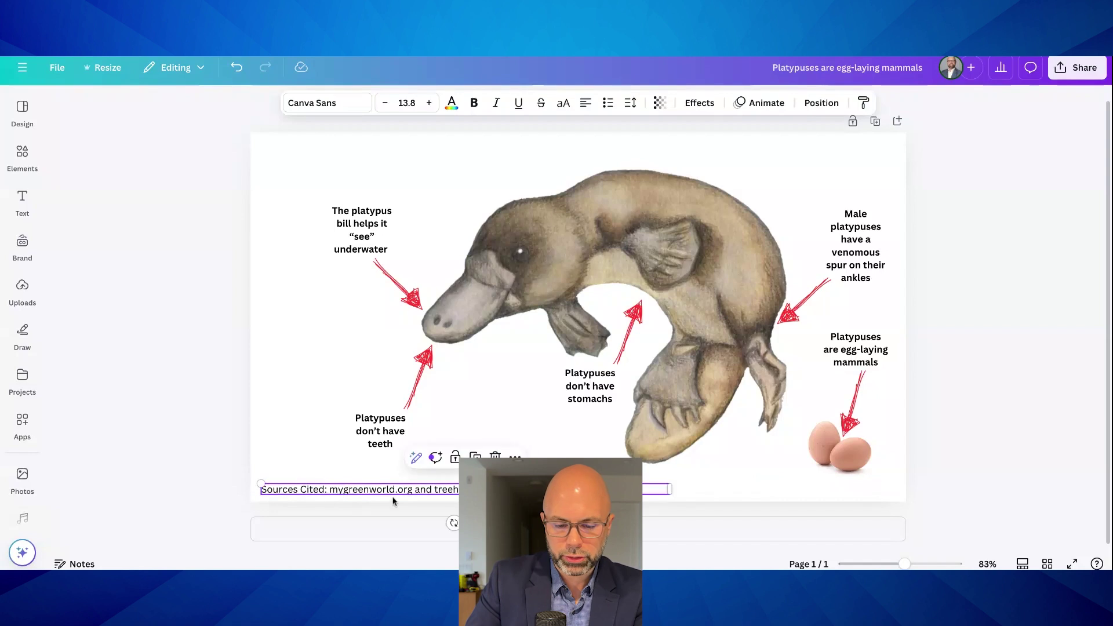
click(969, 376)
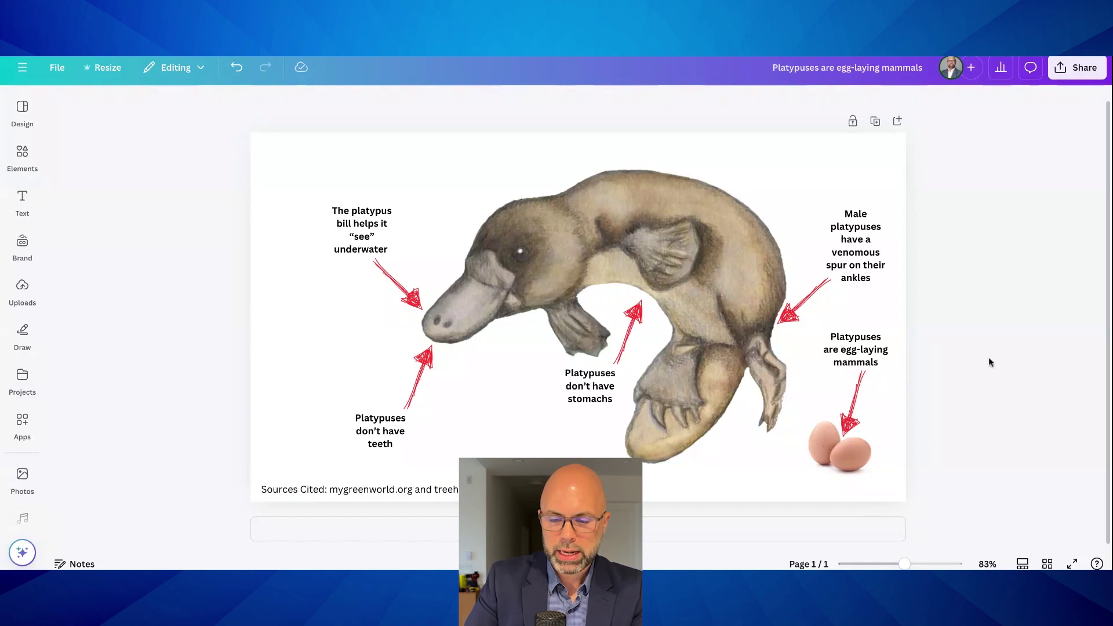
Select the platypus, arrows, labels and eggs together and shift them slightly down.
drag(950, 441, 291, 152)
drag(631, 226, 598, 234)
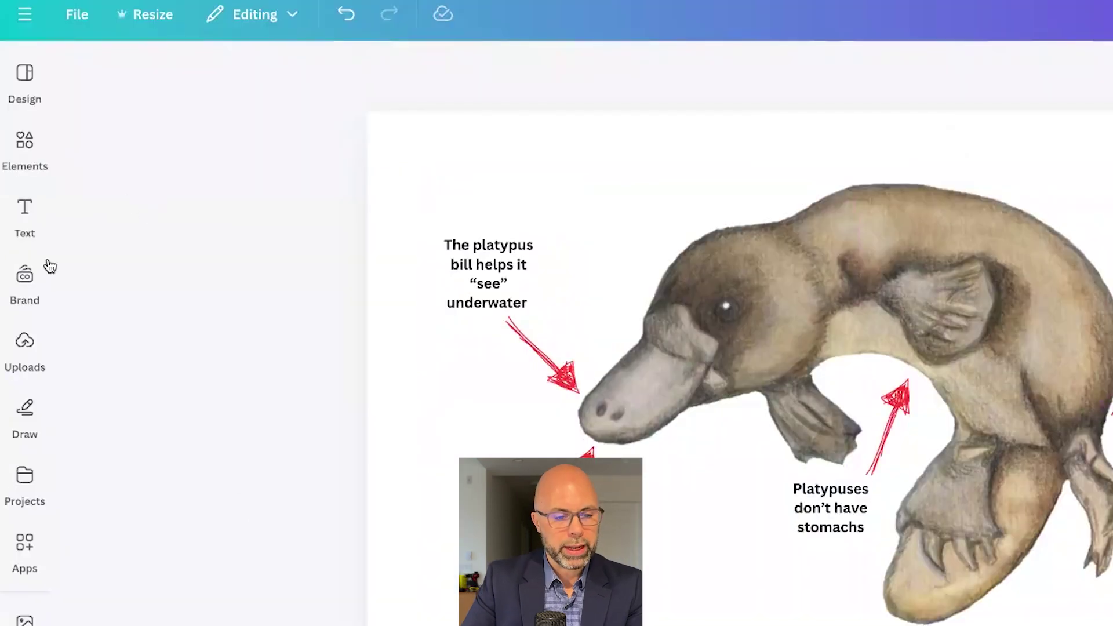
click(46, 268)
Add a subheading at the page's top-left reading 'Amazing Platypus Facts'.
click(24, 211)
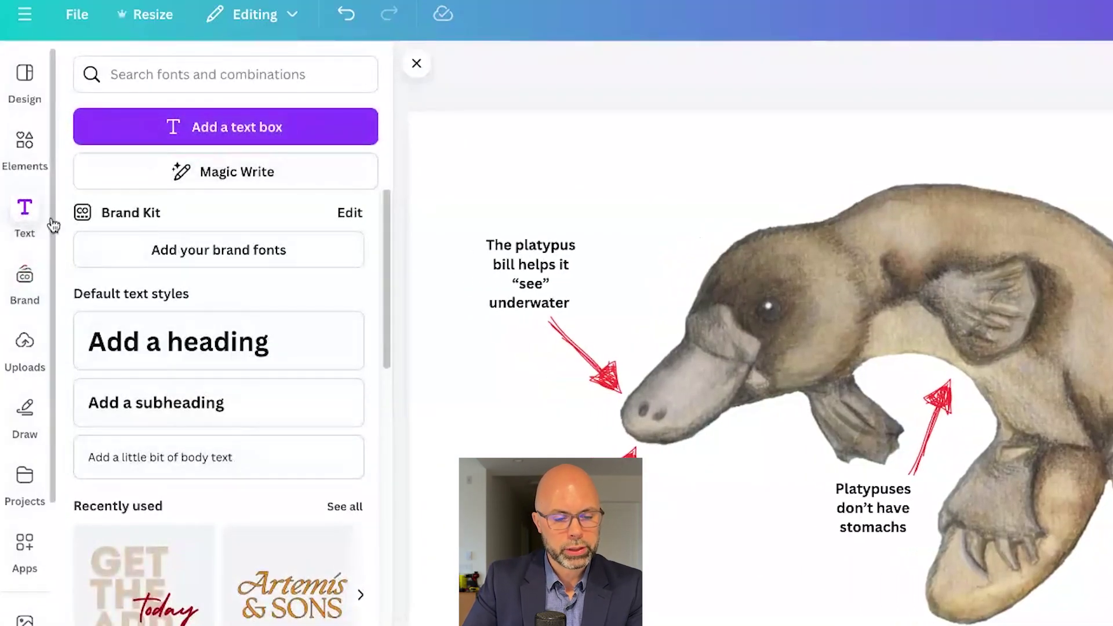
scroll(267, 425, down, 15)
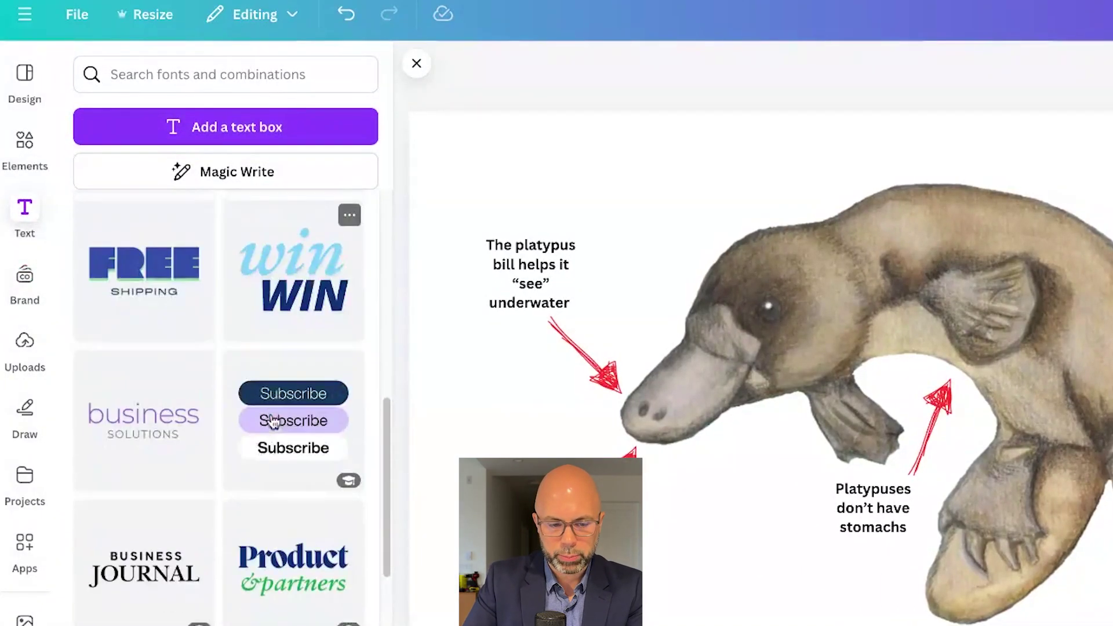
scroll(264, 423, down, 10)
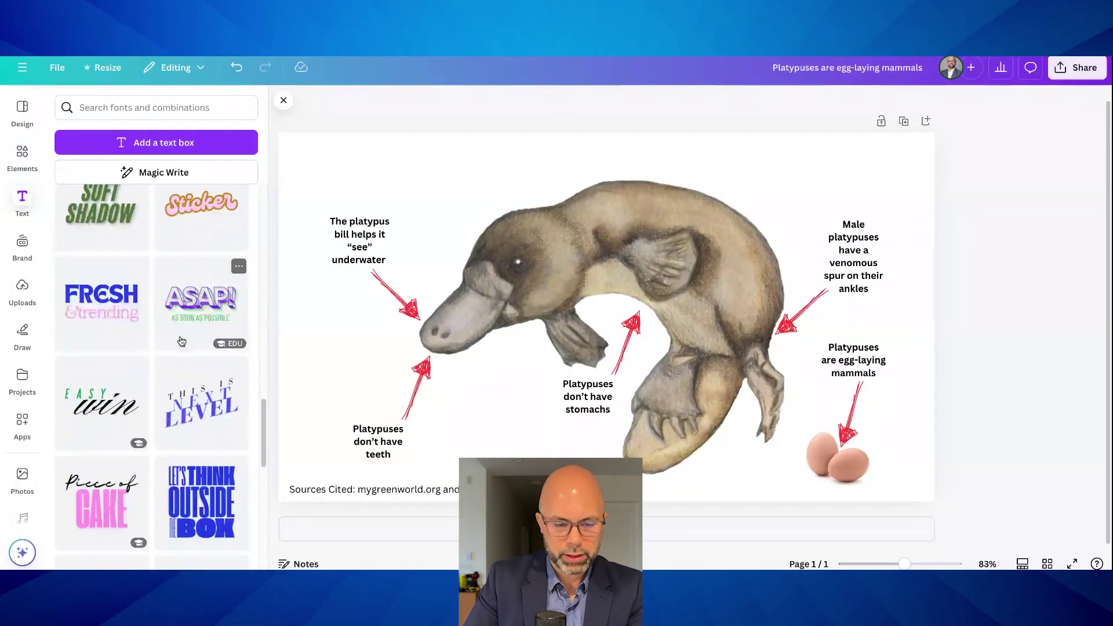
scroll(182, 342, down, 8)
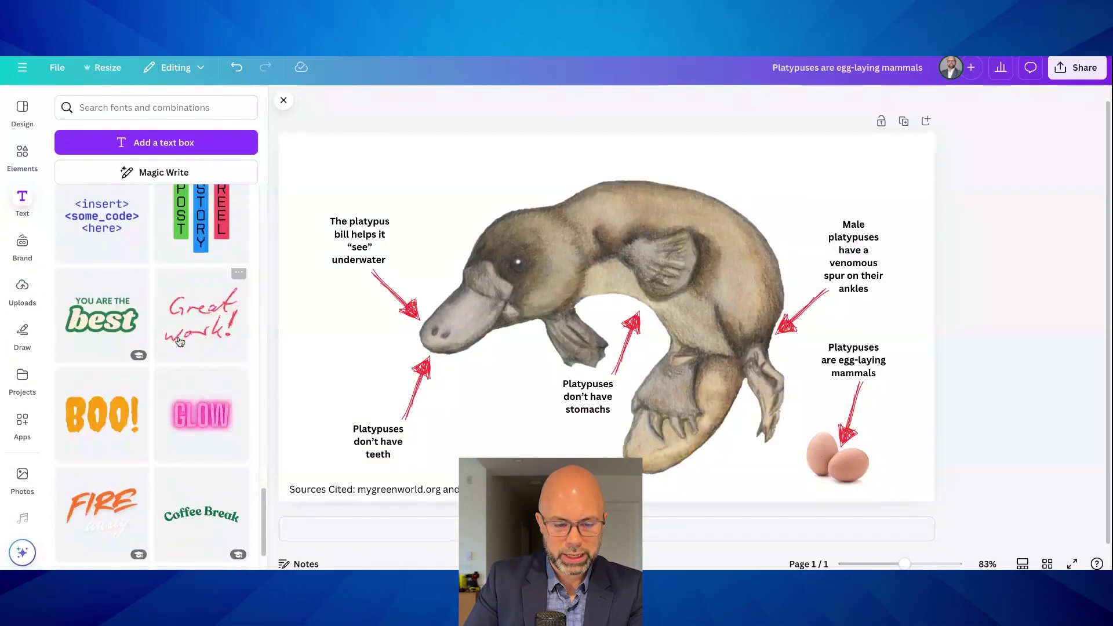
scroll(179, 342, up, 20)
click(142, 326)
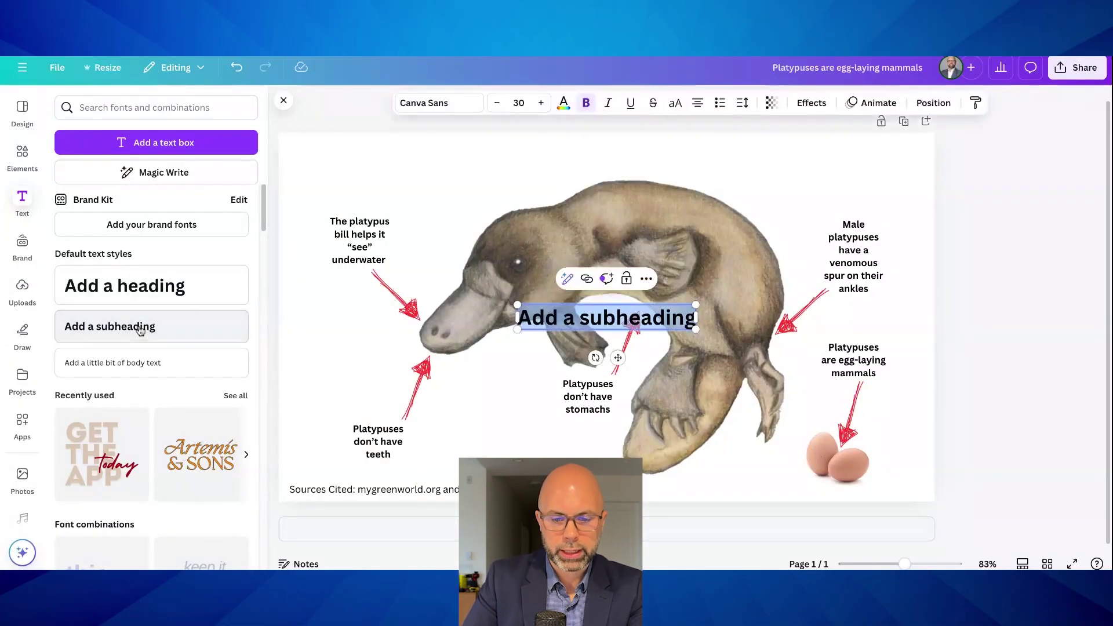
drag(615, 358, 399, 208)
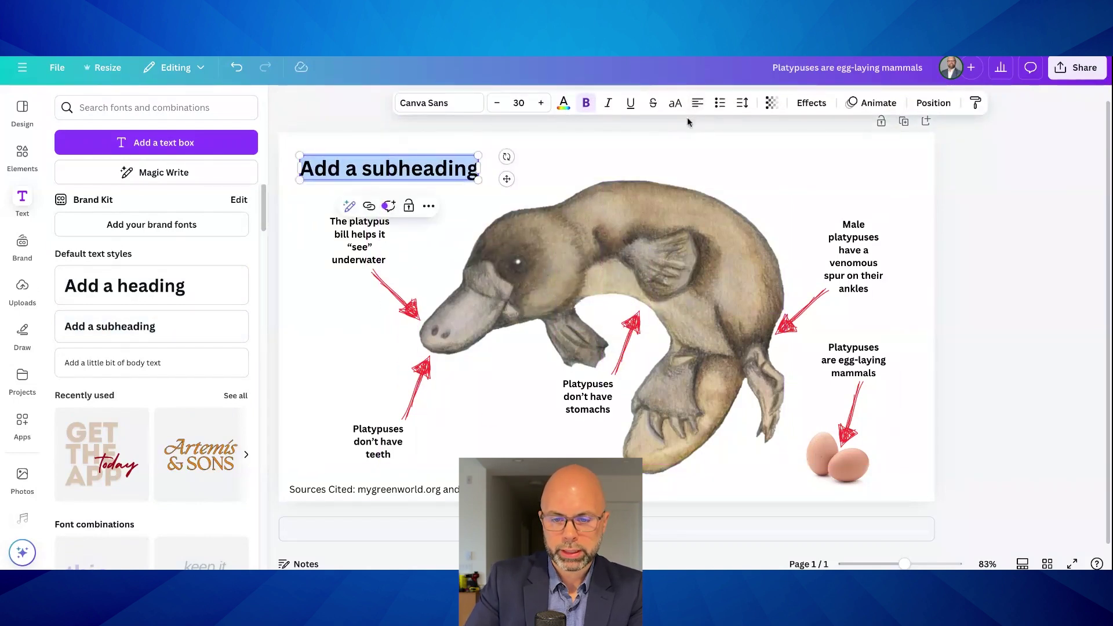
text(Amazin)
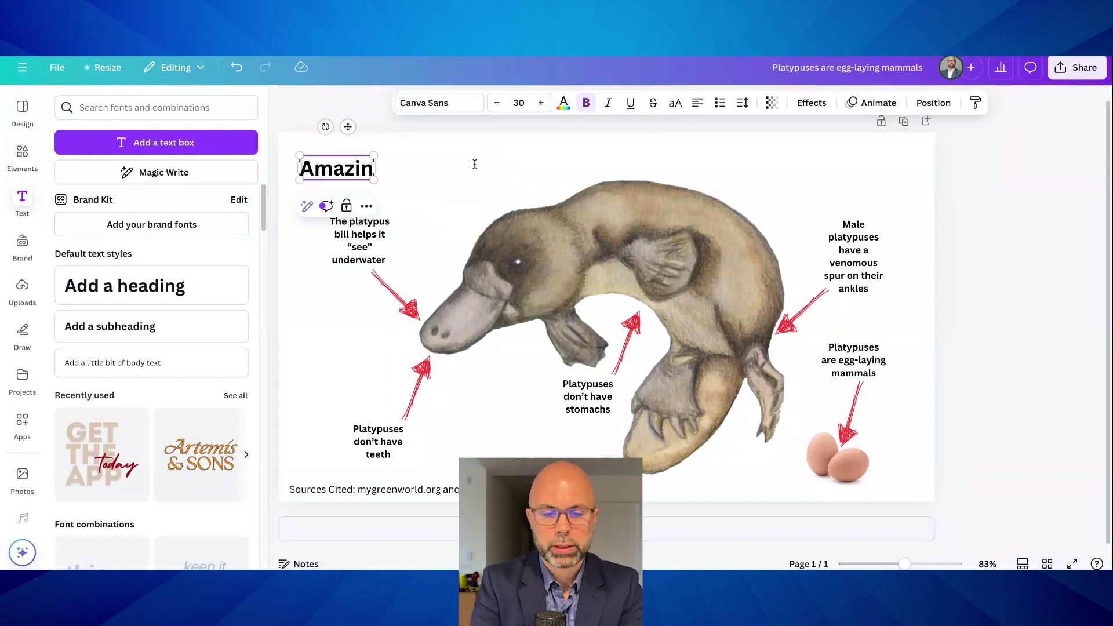
text(g Platypus Facts)
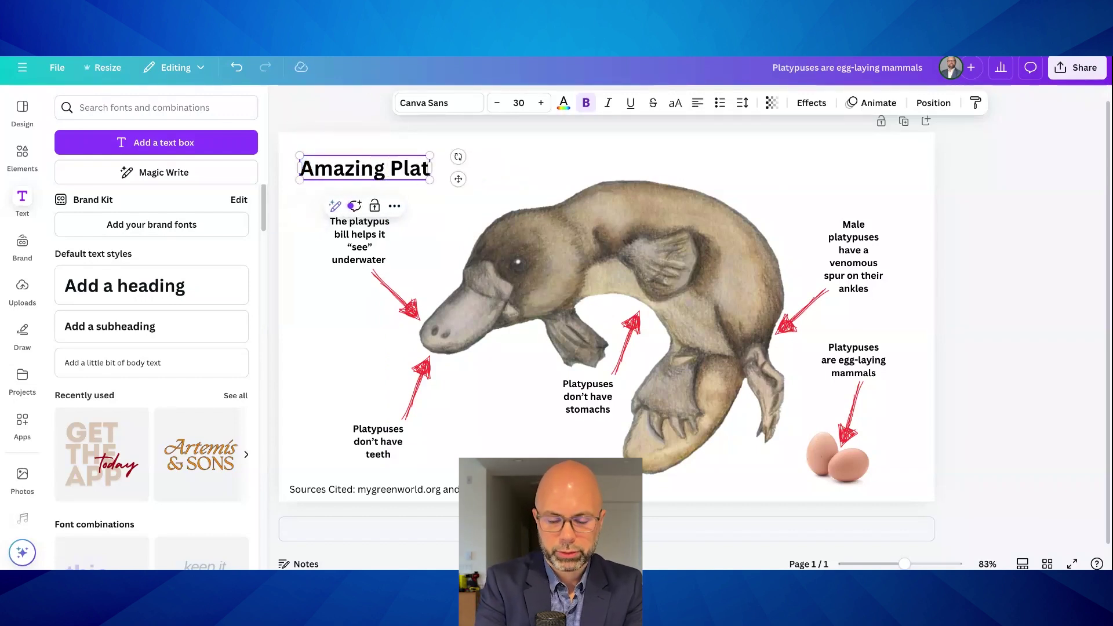
Change the title's font to League Spartan.
triple_click(445, 167)
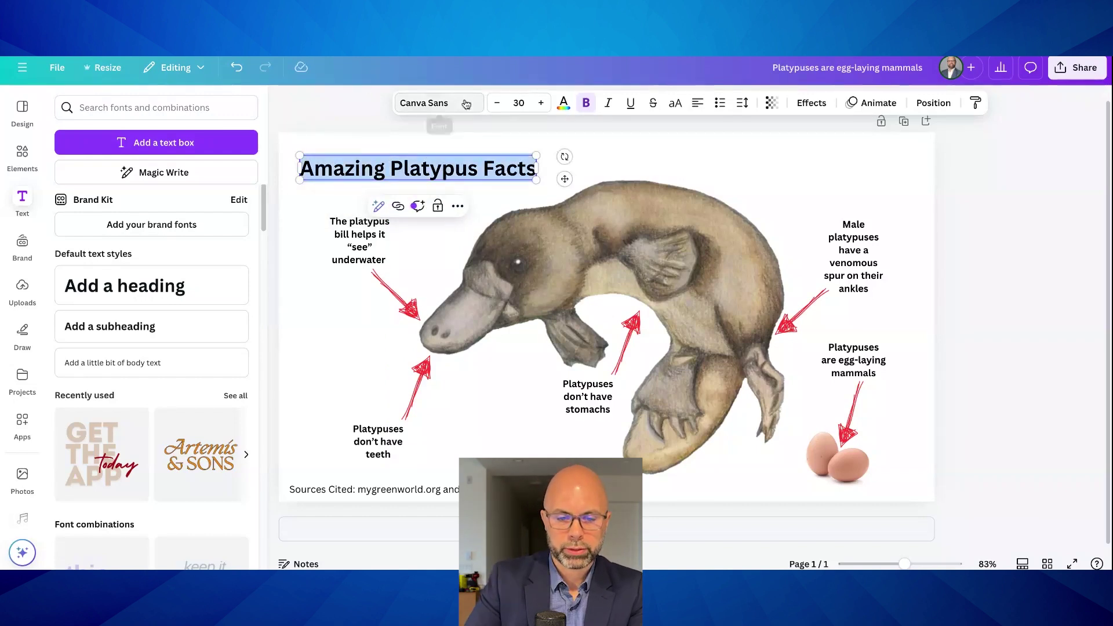
click(465, 103)
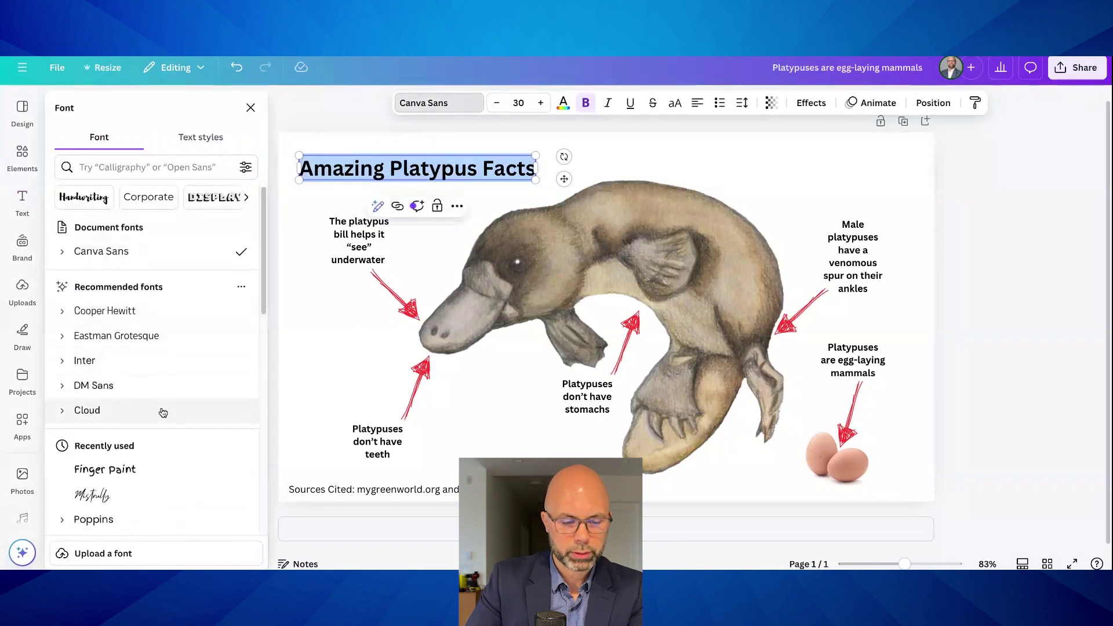
scroll(160, 415, down, 1)
scroll(151, 441, down, 1)
click(143, 458)
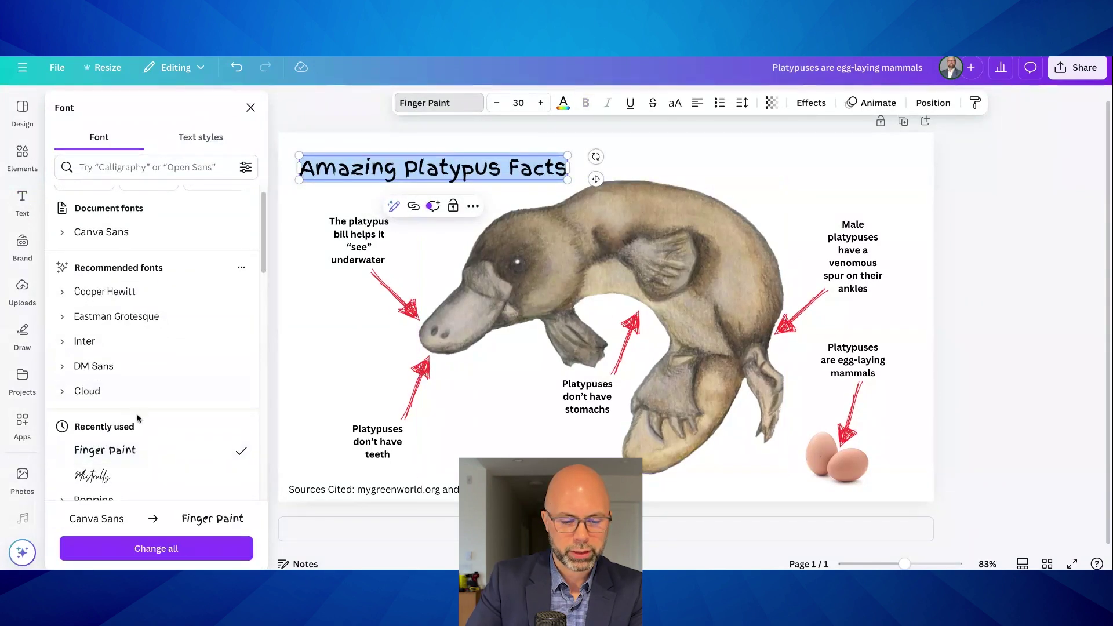
scroll(139, 417, down, 4)
scroll(136, 422, down, 1)
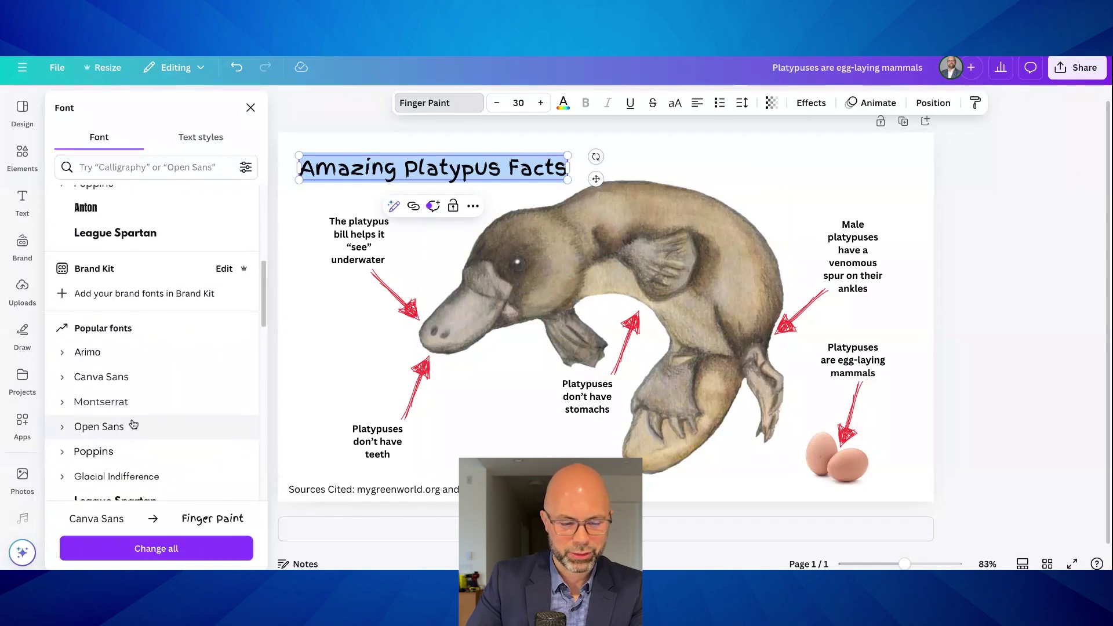
scroll(120, 426, down, 1)
click(128, 426)
scroll(126, 426, down, 4)
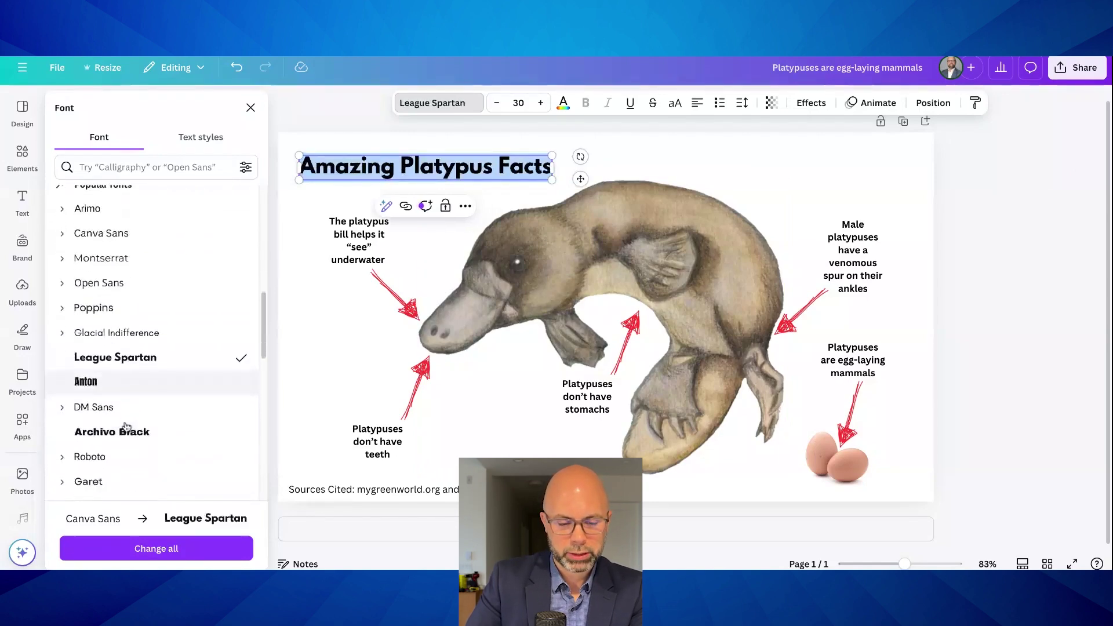